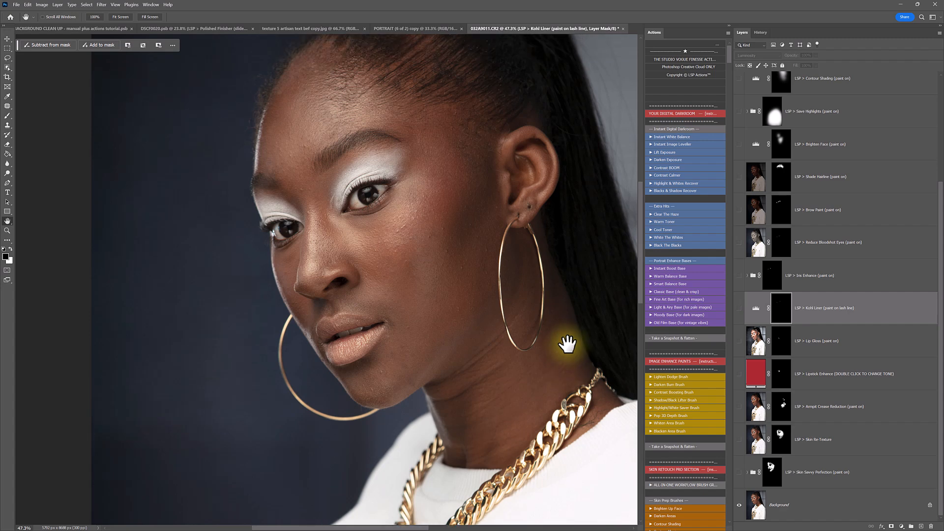
# - Compare the model's face before and after retouching by hiding and restoring every layer except Background
pyautogui.scroll(-2, 569, 344)
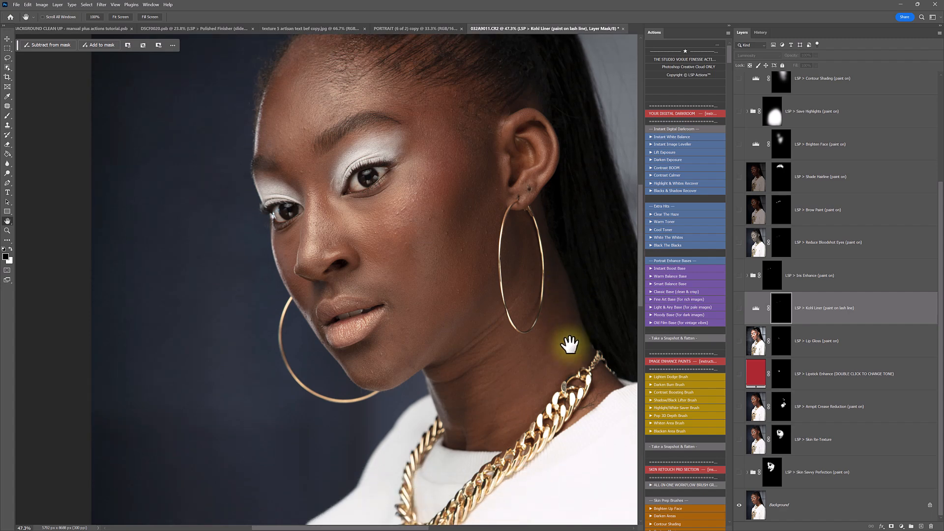
pyautogui.keyDown('alt'); pyautogui.click(739, 506); pyautogui.keyUp('alt')
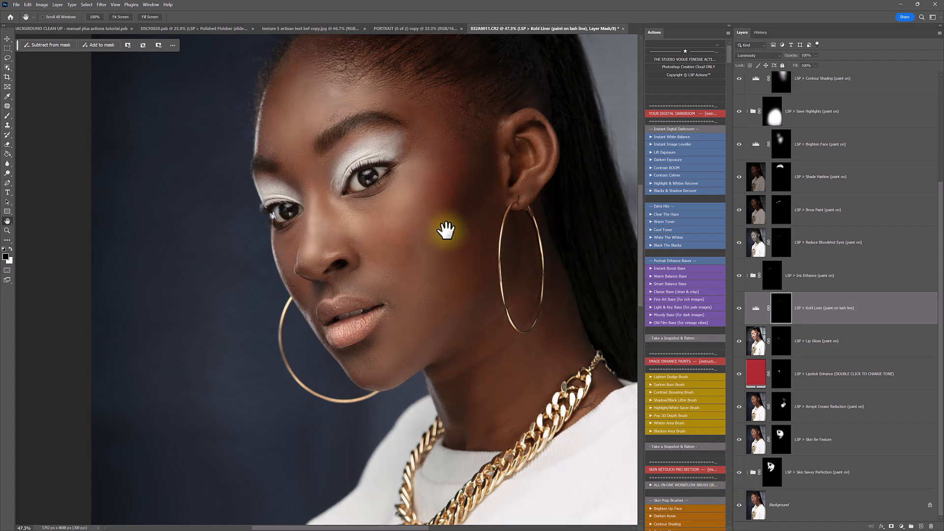
pyautogui.scroll(5, 327, 231)
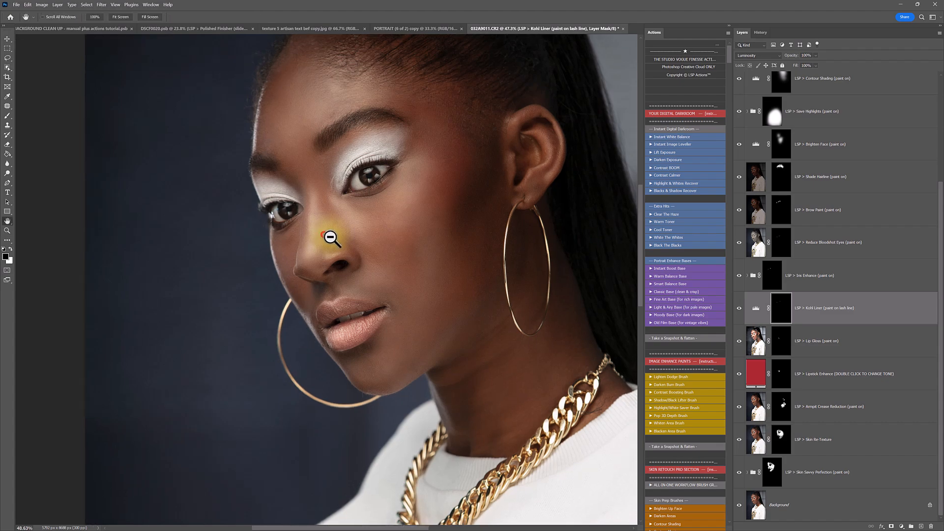
pyautogui.scroll(-4, 343, 250)
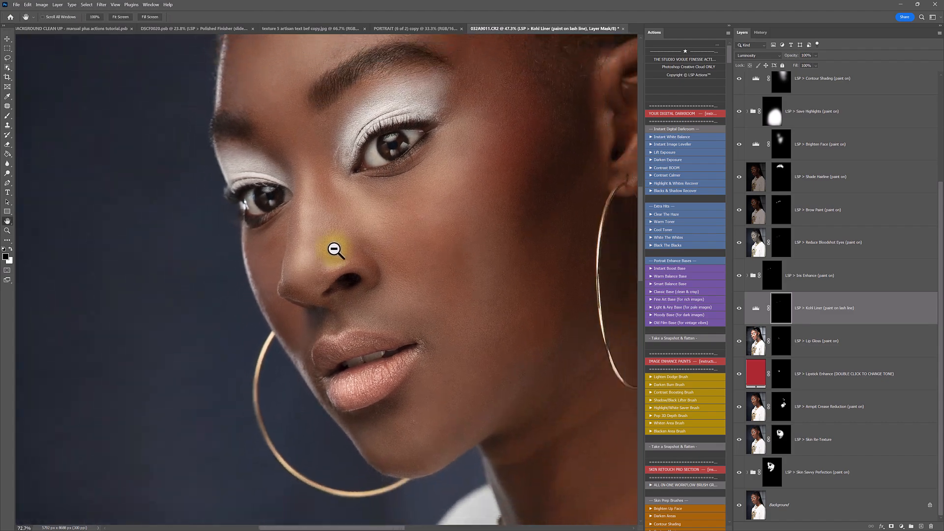
pyautogui.moveTo(402, 116); pyautogui.dragTo(500, 252)
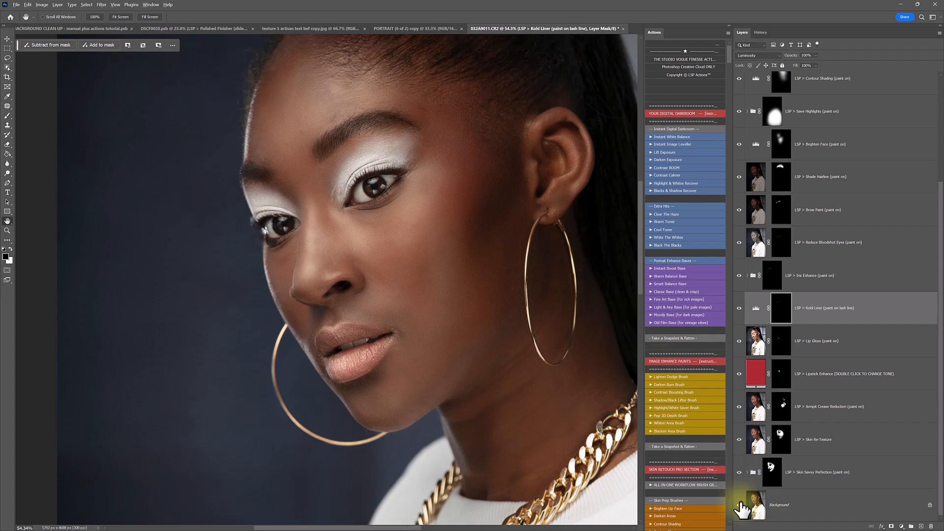
pyautogui.keyDown('alt'); pyautogui.click(739, 504); pyautogui.keyUp('alt')
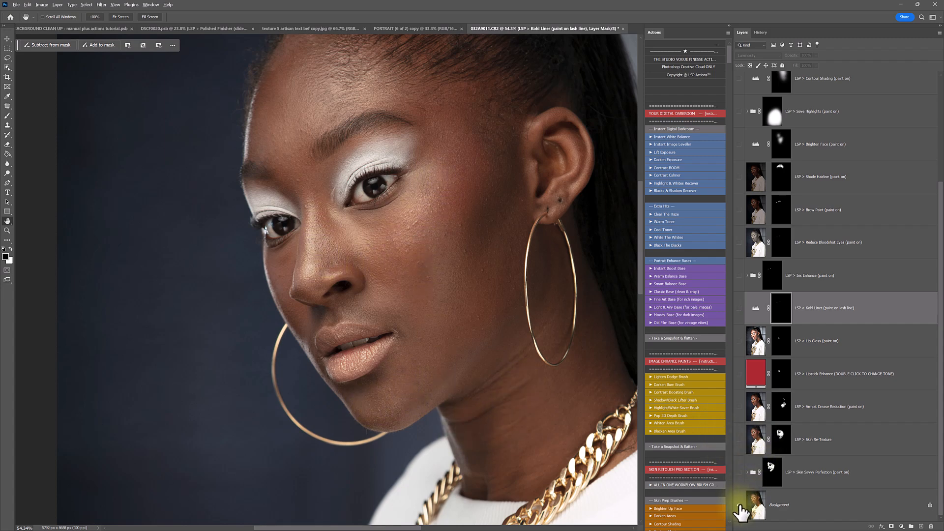
pyautogui.keyDown('alt'); pyautogui.click(739, 505); pyautogui.keyUp('alt')
pyautogui.keyDown('alt'); pyautogui.click(739, 506); pyautogui.keyUp('alt')
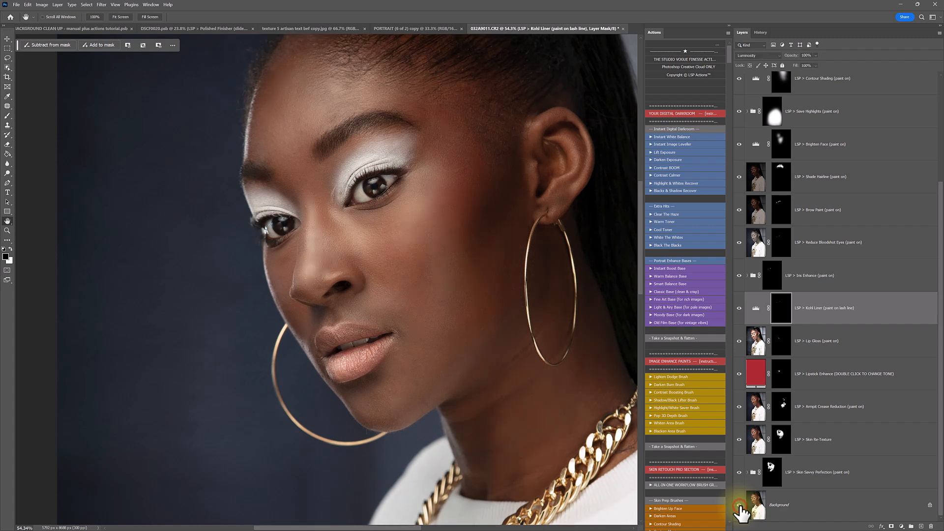
pyautogui.keyDown('alt'); pyautogui.click(738, 505); pyautogui.keyUp('alt')
pyautogui.keyDown('alt'); pyautogui.click(739, 506); pyautogui.keyUp('alt')
pyautogui.keyDown('alt'); pyautogui.click(739, 505); pyautogui.keyUp('alt')
# - Compare the retouched and original versions across the neck, necklace and sweatshirt by isolating and restoring the Background layer
pyautogui.press('z')
pyautogui.keyDown('alt'); pyautogui.click(459, 387); pyautogui.keyUp('alt')
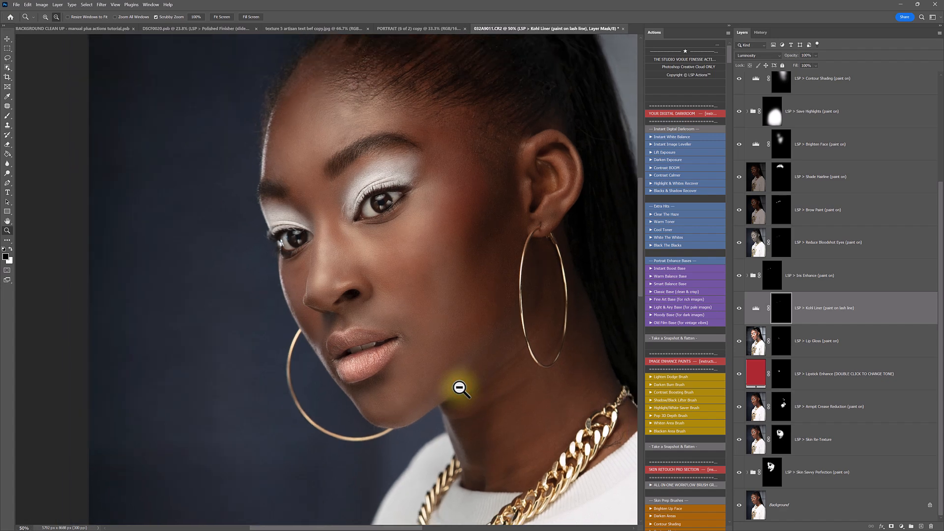
pyautogui.keyDown('alt'); pyautogui.click(459, 387); pyautogui.keyUp('alt')
pyautogui.press('h')
pyautogui.moveTo(481, 427); pyautogui.dragTo(423, 221)
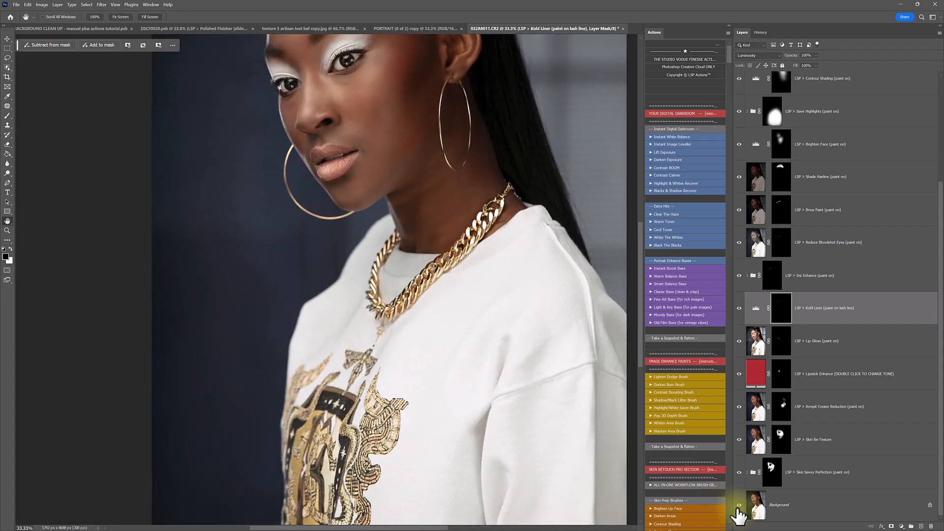
pyautogui.keyDown('alt'); pyautogui.click(738, 505); pyautogui.keyUp('alt')
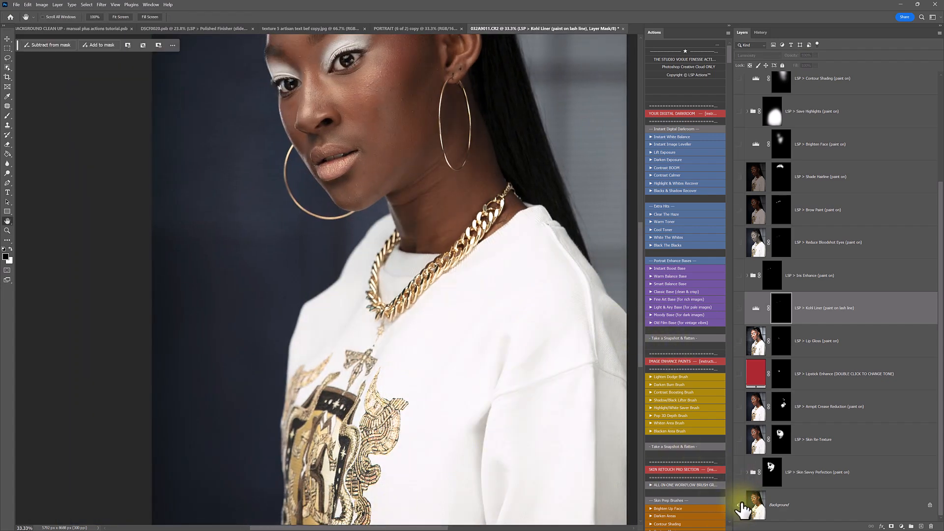
pyautogui.keyDown('alt'); pyautogui.click(739, 506); pyautogui.keyUp('alt')
pyautogui.scroll(5, 476, 351)
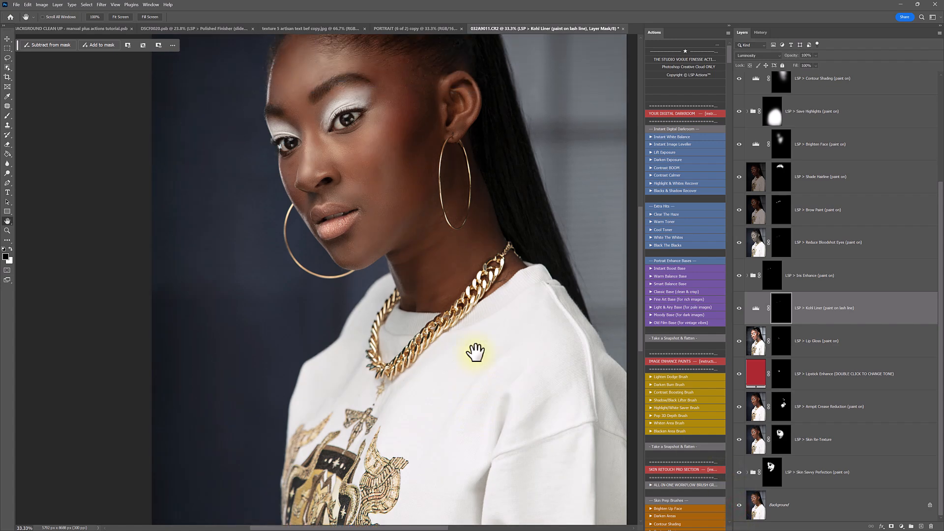
pyautogui.keyDown('alt'); pyautogui.click(739, 505); pyautogui.keyUp('alt')
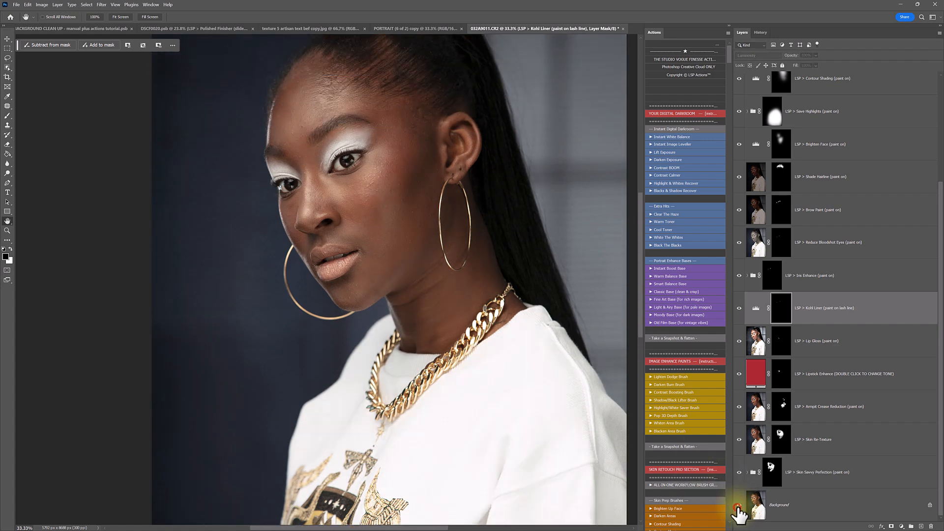
pyautogui.keyDown('alt'); pyautogui.click(739, 506); pyautogui.keyUp('alt')
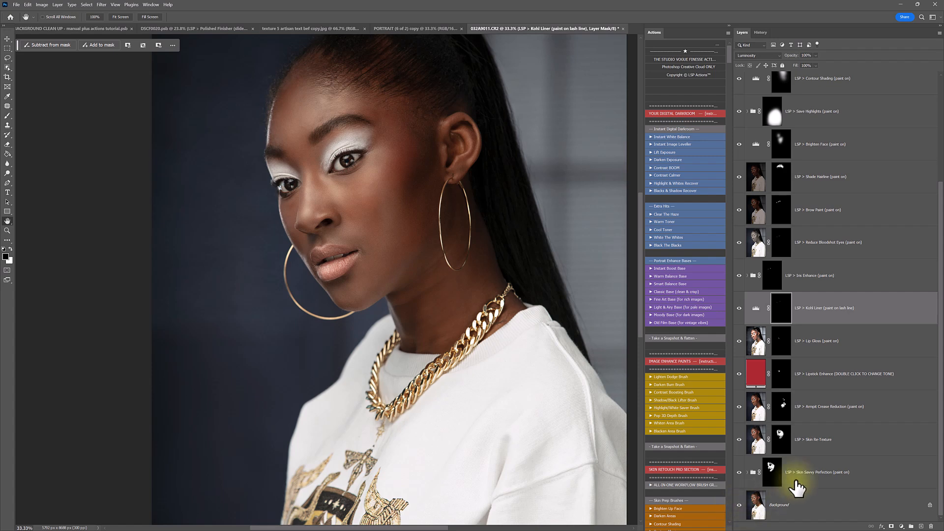
pyautogui.scroll(-1, 705, 300)
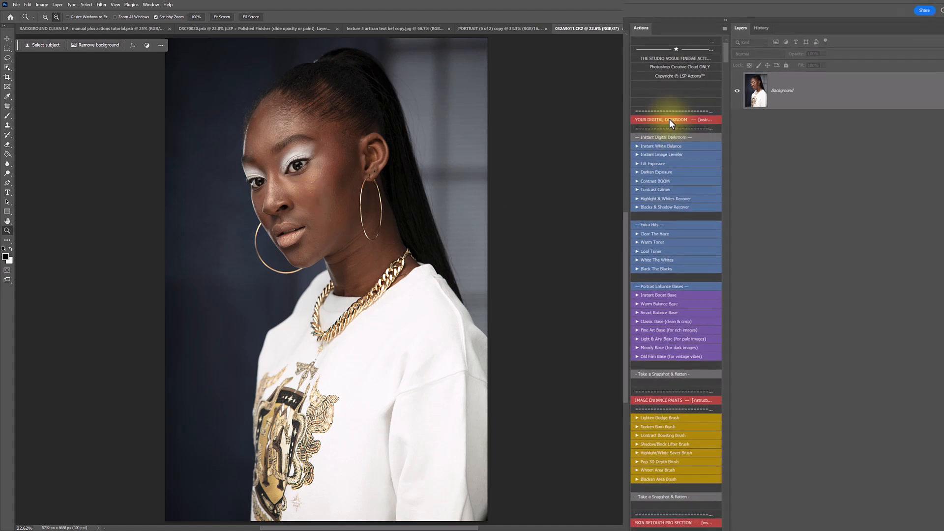
# - Run the 02 Savvy Skin Perfect action on the portrait and continue past its Neural Filters message
pyautogui.scroll(-3, 656, 194)
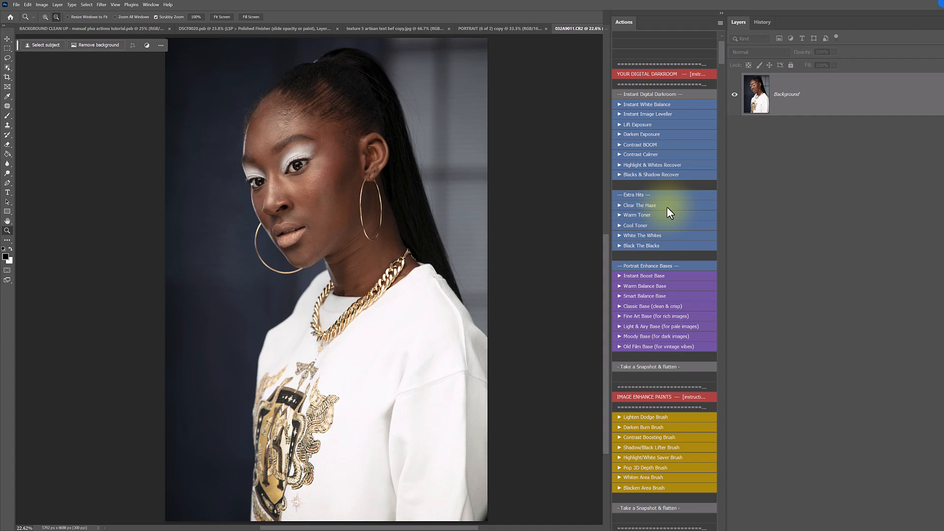
pyautogui.scroll(-6, 666, 207)
pyautogui.scroll(-12, 667, 206)
pyautogui.scroll(-12, 667, 207)
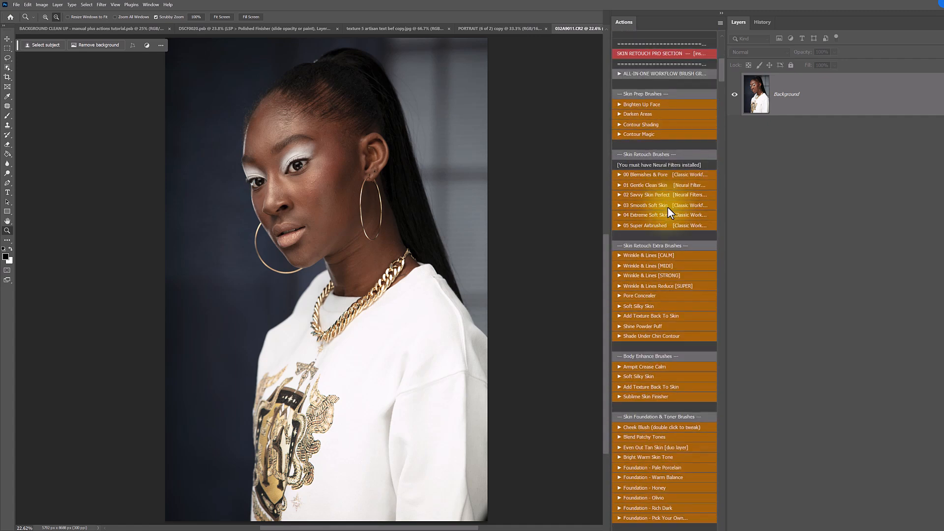
pyautogui.scroll(-3, 667, 206)
pyautogui.moveTo(291, 182); pyautogui.dragTo(312, 208)
pyautogui.moveTo(379, 244); pyautogui.dragTo(379, 244)
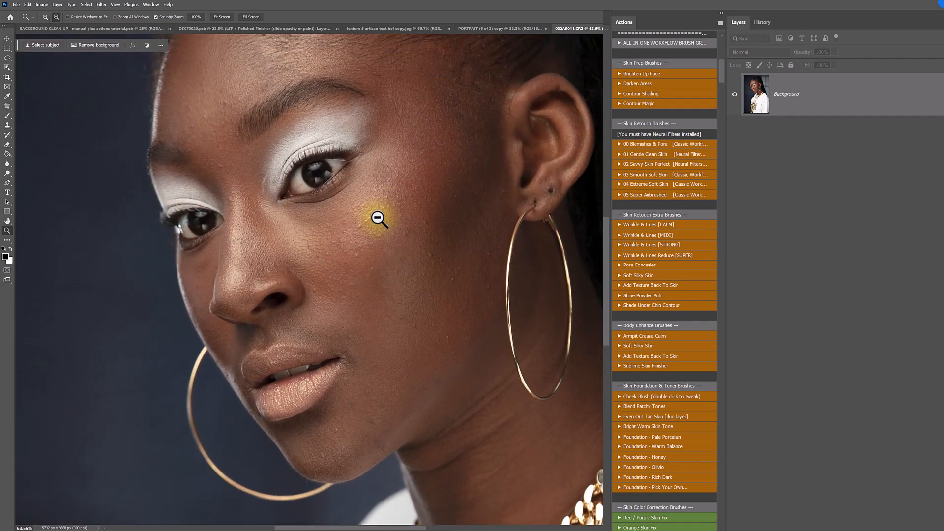
pyautogui.scroll(1, 419, 261)
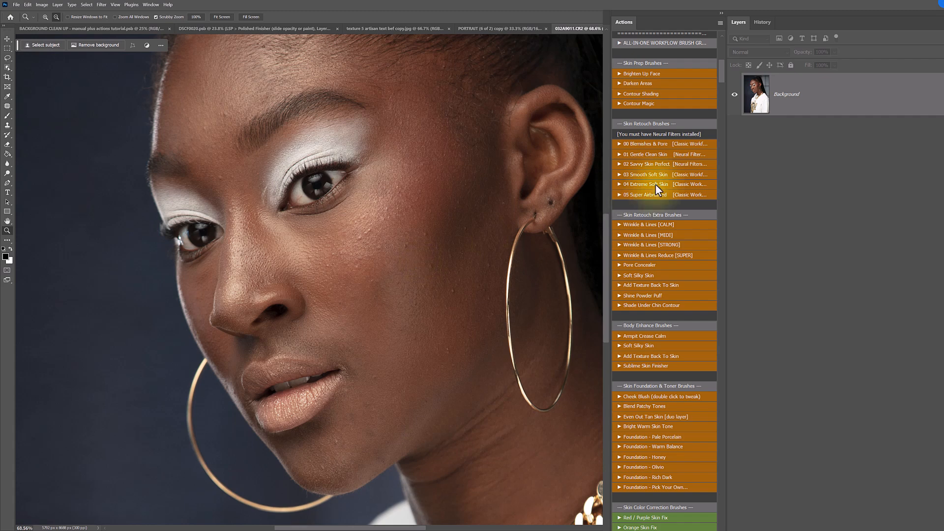
pyautogui.click(651, 164)
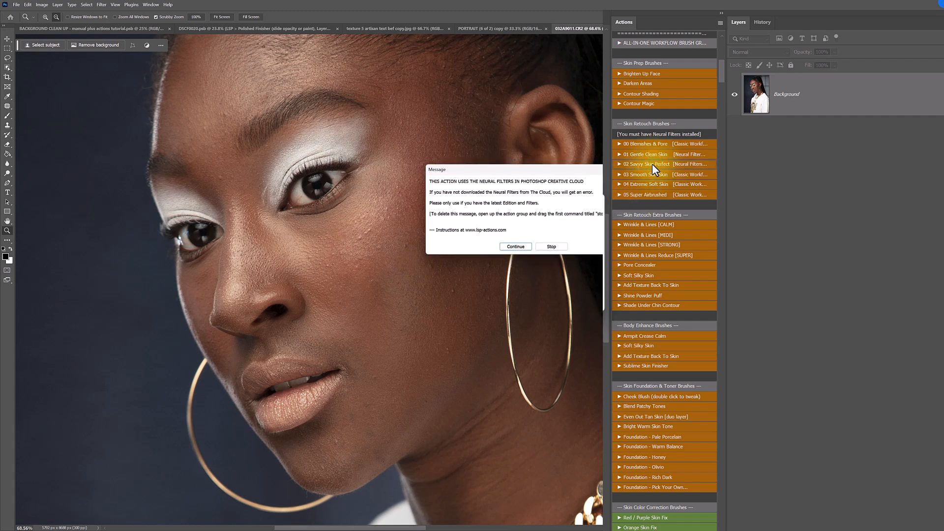
pyautogui.click(515, 247)
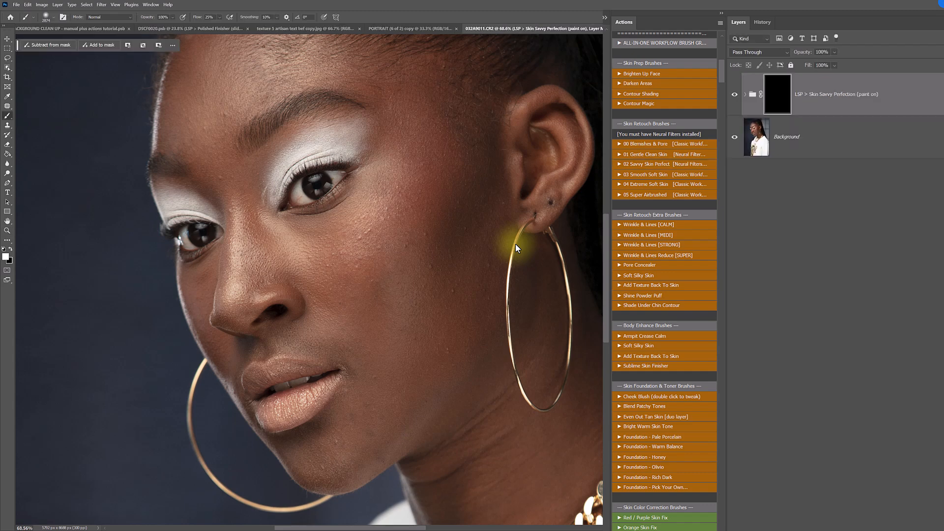
# - Reduce the brush size and paint the Skin Savvy Perfection mask in over the cheek, nose and forehead
pyautogui.press('[')
pyautogui.press('[')
pyautogui.press('[')
pyautogui.press('[')
pyautogui.press('[')
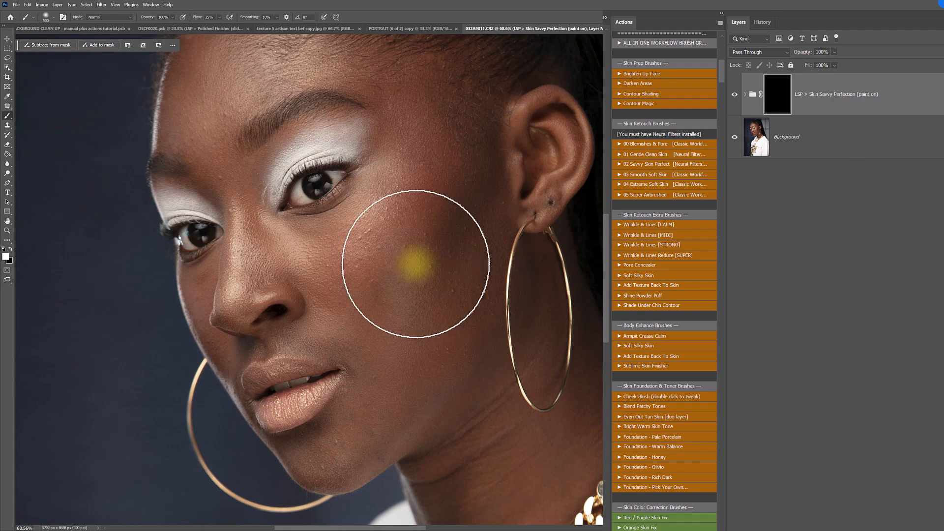
pyautogui.moveTo(416, 263)
pyautogui.mouseDown()
pyautogui.moveTo(391, 283)
pyautogui.moveTo(364, 268)
pyautogui.moveTo(365, 244)
pyautogui.moveTo(386, 223)
pyautogui.moveTo(359, 237)
pyautogui.moveTo(346, 267)
pyautogui.moveTo(359, 237)
pyautogui.moveTo(431, 174)
pyautogui.moveTo(372, 236)
pyautogui.moveTo(395, 312)
pyautogui.moveTo(460, 198)
pyautogui.moveTo(402, 348)
pyautogui.moveTo(460, 275)
pyautogui.moveTo(465, 204)
pyautogui.moveTo(457, 322)
pyautogui.moveTo(493, 186)
pyautogui.moveTo(445, 309)
pyautogui.moveTo(406, 215)
pyautogui.moveTo(445, 292)
pyautogui.moveTo(347, 234)
pyautogui.moveTo(392, 276)
pyautogui.moveTo(289, 272)
pyautogui.moveTo(334, 261)
pyautogui.moveTo(232, 253)
pyautogui.mouseUp()
pyautogui.rightClick(251, 270)
pyautogui.moveTo(338, 284); pyautogui.dragTo(331, 289)
pyautogui.moveTo(229, 223)
pyautogui.mouseDown()
pyautogui.moveTo(251, 243)
pyautogui.moveTo(243, 186)
pyautogui.moveTo(286, 295)
pyautogui.moveTo(234, 292)
pyautogui.moveTo(277, 279)
pyautogui.moveTo(234, 314)
pyautogui.moveTo(242, 259)
pyautogui.moveTo(229, 156)
pyautogui.moveTo(226, 179)
pyautogui.moveTo(215, 136)
pyautogui.moveTo(233, 185)
pyautogui.moveTo(250, 82)
pyautogui.moveTo(229, 148)
pyautogui.moveTo(255, 89)
pyautogui.moveTo(228, 86)
pyautogui.moveTo(201, 125)
pyautogui.moveTo(256, 80)
pyautogui.moveTo(365, 78)
pyautogui.moveTo(253, 54)
pyautogui.moveTo(233, 82)
pyautogui.moveTo(204, 94)
pyautogui.moveTo(221, 47)
pyautogui.moveTo(195, 129)
pyautogui.moveTo(205, 35)
pyautogui.moveTo(182, 105)
pyautogui.moveTo(211, 166)
pyautogui.moveTo(200, 72)
pyautogui.moveTo(198, 183)
pyautogui.moveTo(212, 147)
pyautogui.moveTo(211, 65)
pyautogui.mouseUp()
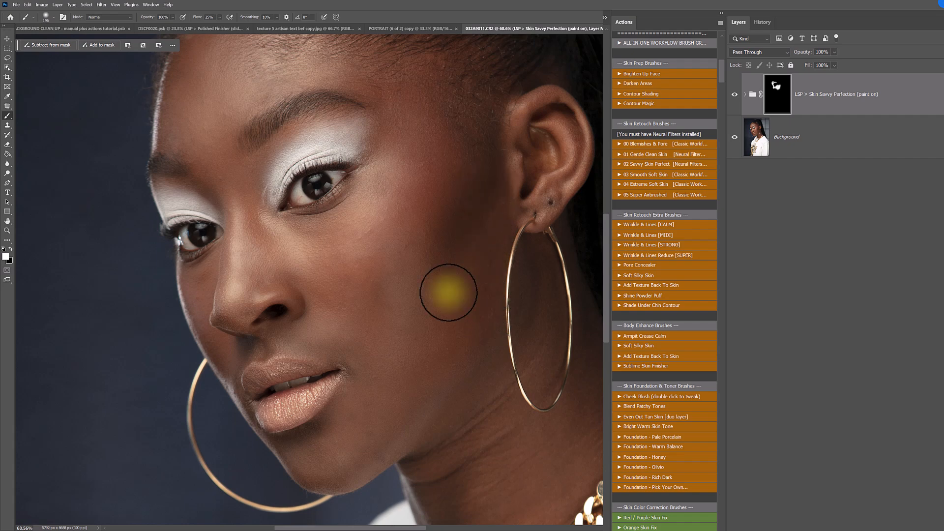
pyautogui.moveTo(391, 189)
pyautogui.mouseDown()
pyautogui.moveTo(257, 216)
pyautogui.moveTo(332, 236)
pyautogui.moveTo(303, 255)
pyautogui.moveTo(251, 214)
pyautogui.moveTo(283, 276)
pyautogui.moveTo(244, 205)
pyautogui.moveTo(200, 292)
pyautogui.moveTo(200, 278)
pyautogui.moveTo(237, 294)
pyautogui.moveTo(230, 317)
pyautogui.moveTo(242, 194)
pyautogui.moveTo(294, 281)
pyautogui.moveTo(286, 239)
pyautogui.moveTo(354, 216)
pyautogui.moveTo(385, 169)
pyautogui.moveTo(341, 212)
pyautogui.moveTo(373, 174)
pyautogui.moveTo(386, 114)
pyautogui.moveTo(370, 81)
pyautogui.mouseUp()
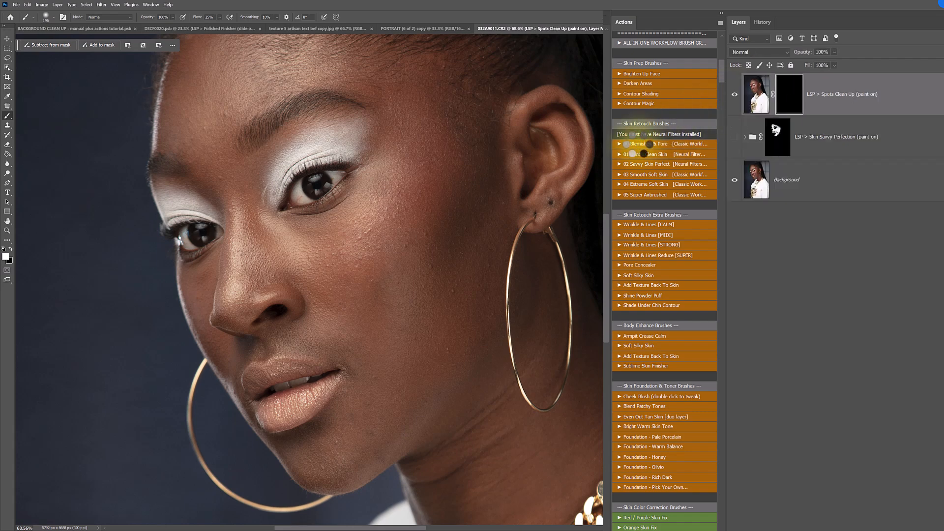
# - Try the Spots Clean Up layer by painting over the cheek and nose, and discard that layer in favour of Skin Savvy Perfection
pyautogui.rightClick(373, 218)
pyautogui.moveTo(439, 236); pyautogui.dragTo(444, 236)
pyautogui.click(424, 152)
pyautogui.moveTo(386, 286)
pyautogui.mouseDown()
pyautogui.moveTo(463, 286)
pyautogui.moveTo(419, 360)
pyautogui.moveTo(344, 248)
pyautogui.moveTo(259, 249)
pyautogui.moveTo(255, 287)
pyautogui.mouseUp()
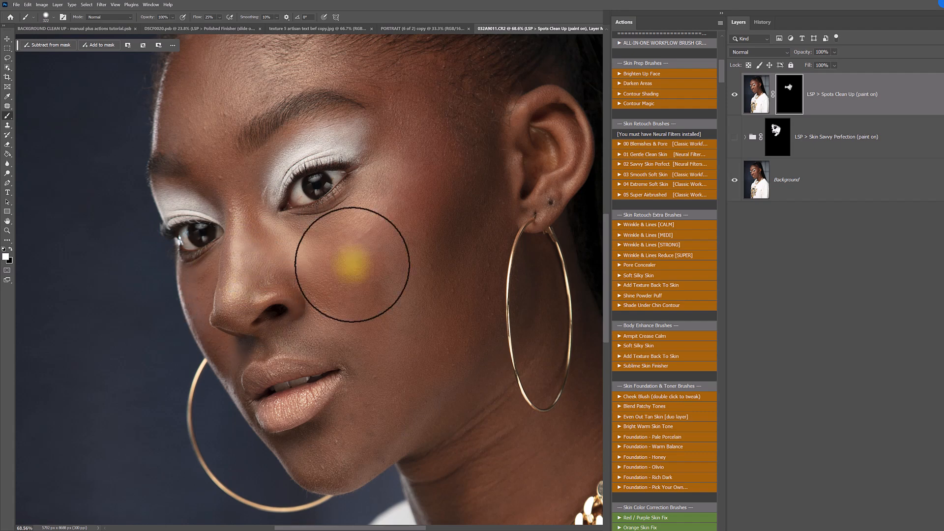
pyautogui.moveTo(813, 104); pyautogui.dragTo(936, 529)
pyautogui.click(734, 94)
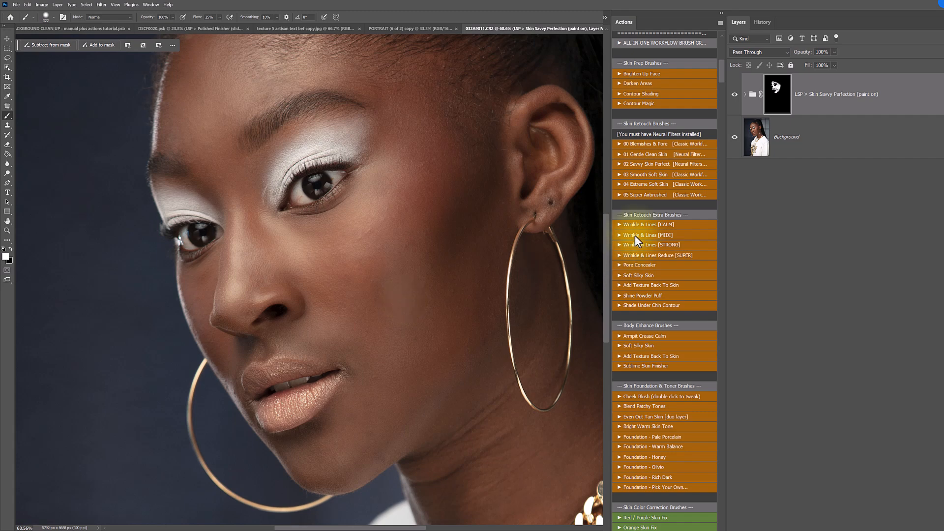
# - Run Add Texture Back To Skin and paint the Skin Re-Texture mask over the face with a 480 px brush at 0% hardness
pyautogui.click(635, 285)
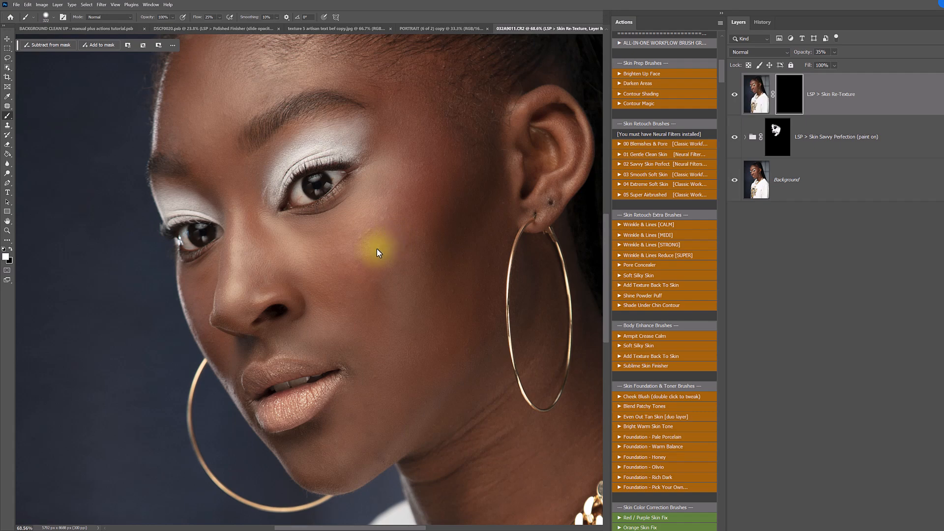
pyautogui.rightClick(376, 248)
pyautogui.moveTo(419, 283); pyautogui.dragTo(415, 284)
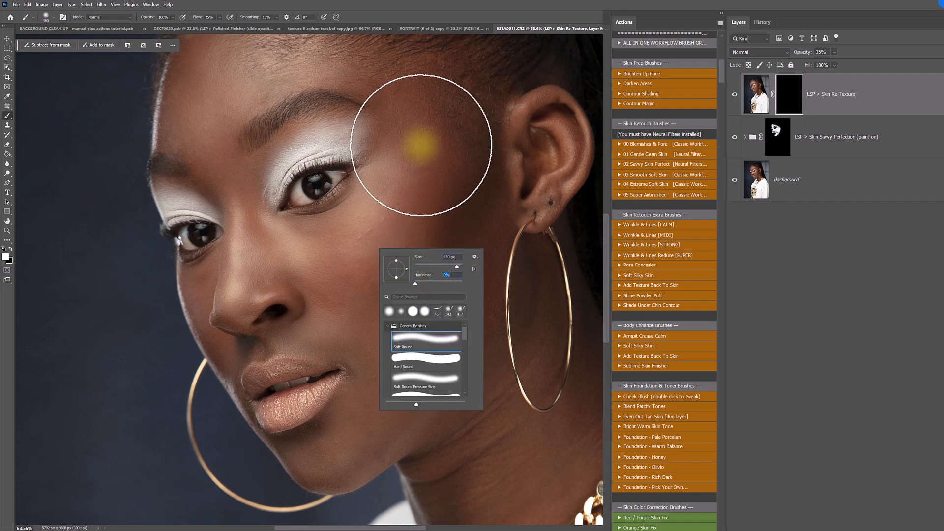
pyautogui.click(421, 147)
pyautogui.moveTo(418, 203)
pyautogui.mouseDown()
pyautogui.moveTo(393, 222)
pyautogui.moveTo(356, 309)
pyautogui.moveTo(464, 237)
pyautogui.moveTo(430, 331)
pyautogui.mouseUp()
pyautogui.moveTo(461, 154)
pyautogui.mouseDown()
pyautogui.moveTo(319, 68)
pyautogui.moveTo(211, 118)
pyautogui.moveTo(231, 225)
pyautogui.mouseUp()
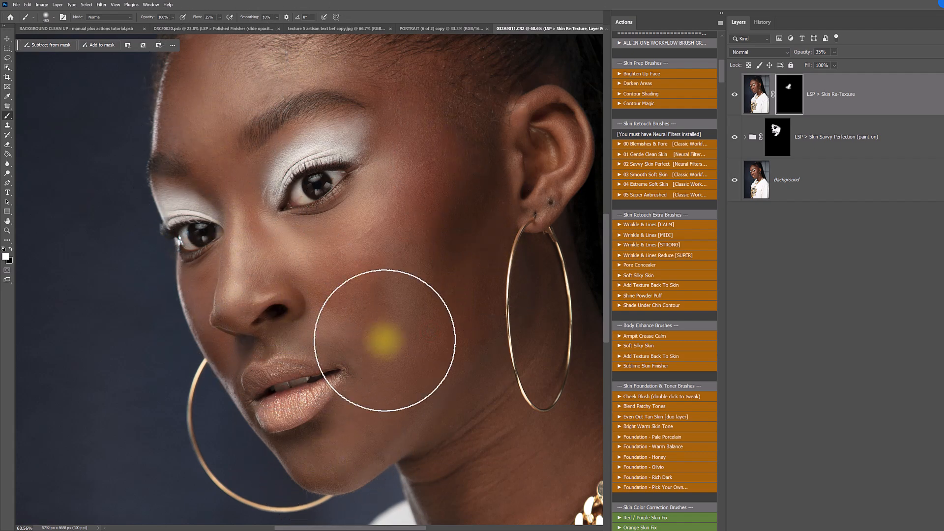
pyautogui.moveTo(301, 128)
pyautogui.mouseDown()
pyautogui.moveTo(426, 212)
pyautogui.moveTo(332, 269)
pyautogui.moveTo(262, 254)
pyautogui.moveTo(456, 194)
pyautogui.moveTo(391, 304)
pyautogui.moveTo(492, 193)
pyautogui.moveTo(478, 211)
pyautogui.moveTo(486, 302)
pyautogui.mouseUp()
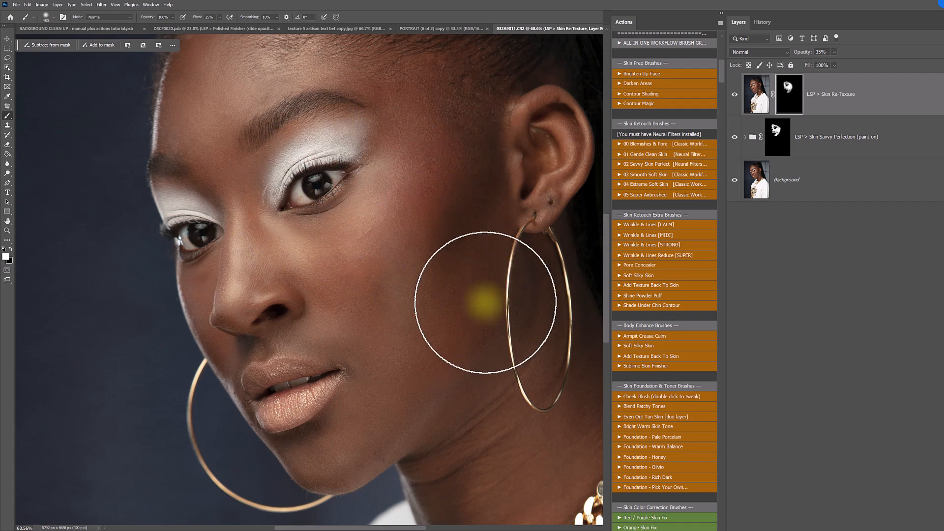
pyautogui.moveTo(256, 252); pyautogui.dragTo(408, 221)
pyautogui.moveTo(293, 252)
pyautogui.mouseDown()
pyautogui.moveTo(331, 263)
pyautogui.moveTo(360, 230)
pyautogui.moveTo(376, 299)
pyautogui.mouseUp()
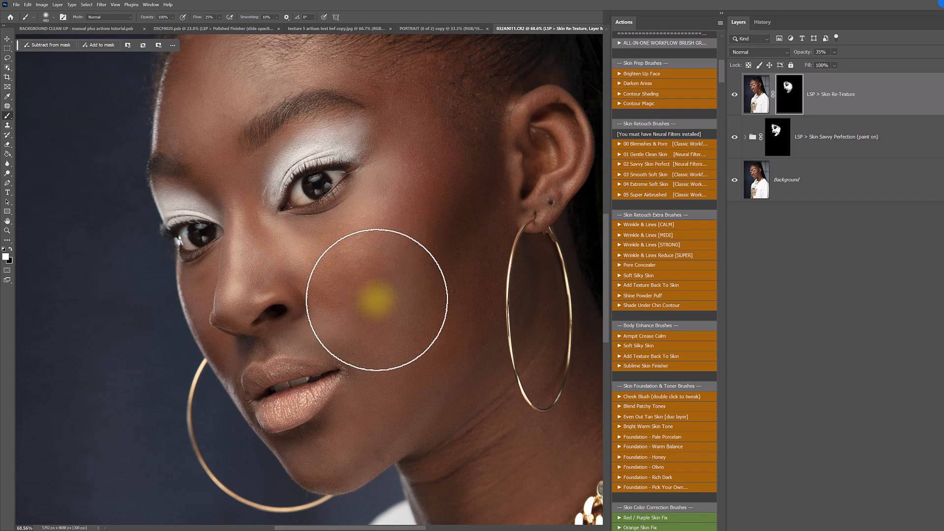
pyautogui.moveTo(233, 188)
pyautogui.mouseDown()
pyautogui.moveTo(219, 179)
pyautogui.moveTo(240, 183)
pyautogui.mouseUp()
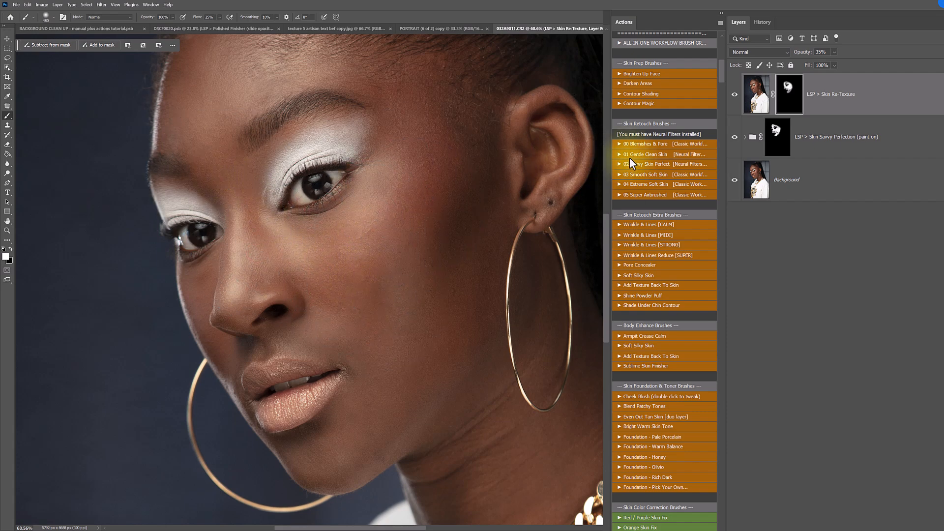
# - Examine the retouched face and the neck creases above the necklace, along with the available body enhance brushes
pyautogui.scroll(-3, 689, 195)
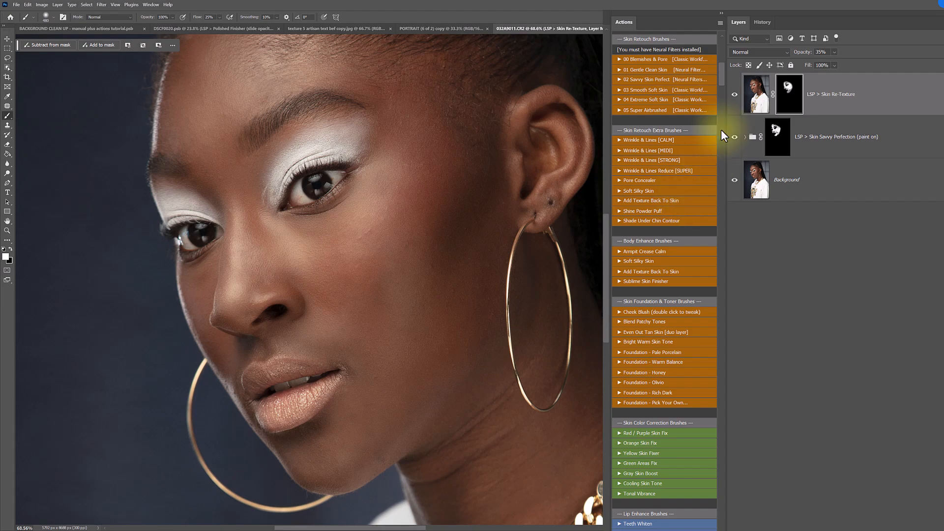
pyautogui.scroll(-4, 694, 123)
pyautogui.press('z')
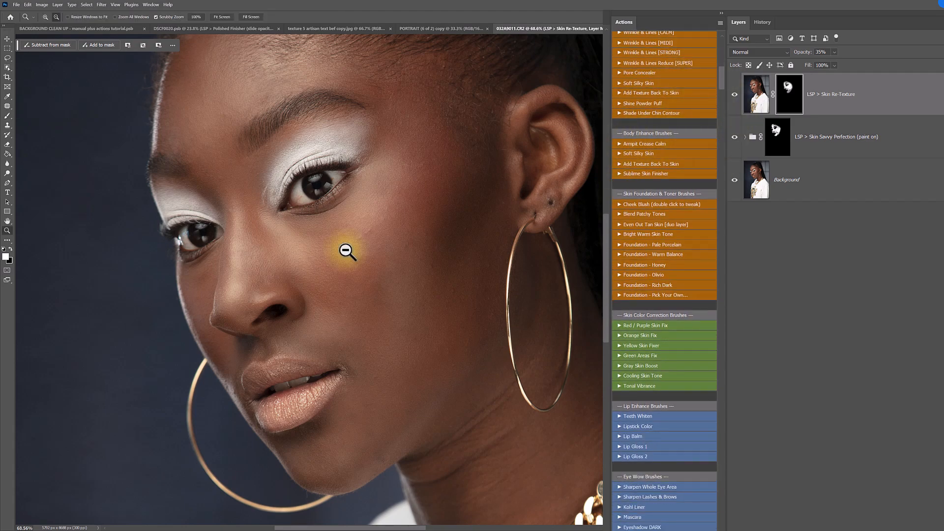
pyautogui.keyDown('alt'); pyautogui.click(347, 251); pyautogui.keyUp('alt')
pyautogui.keyDown('alt'); pyautogui.click(347, 251); pyautogui.keyUp('alt')
pyautogui.keyDown('alt'); pyautogui.click(347, 252); pyautogui.keyUp('alt')
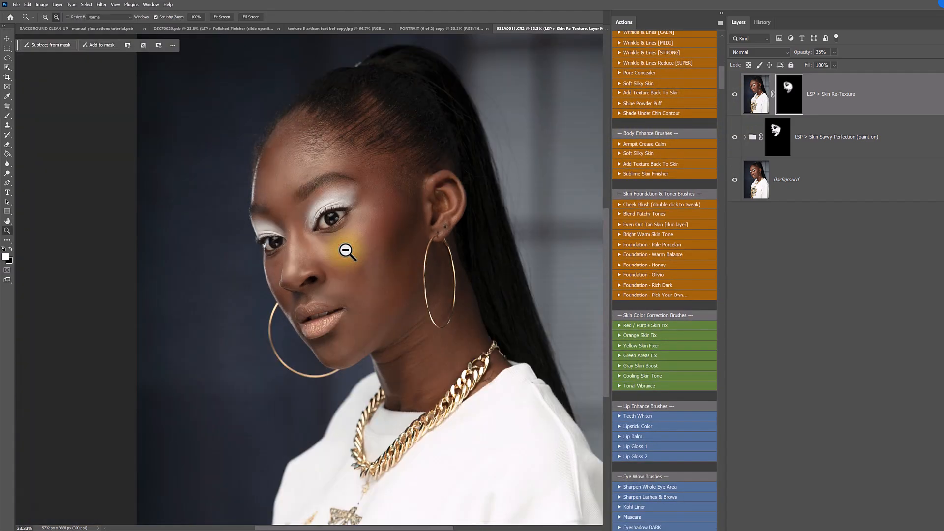
pyautogui.moveTo(379, 253); pyautogui.dragTo(330, 202)
pyautogui.moveTo(351, 293); pyautogui.dragTo(377, 306)
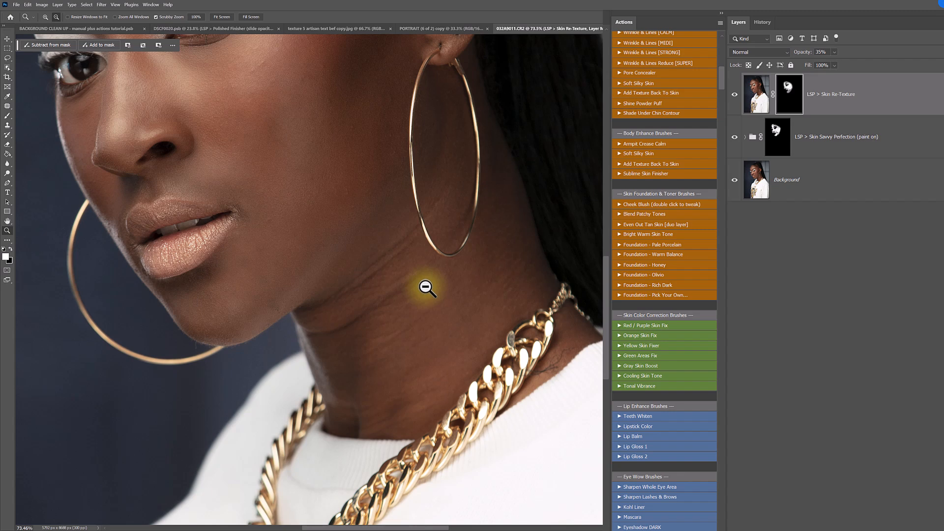
# - Run Armpit Crease Calm and paint its mask over the neck creases, reducing the brush size for the area around the hoop earring
pyautogui.click(637, 145)
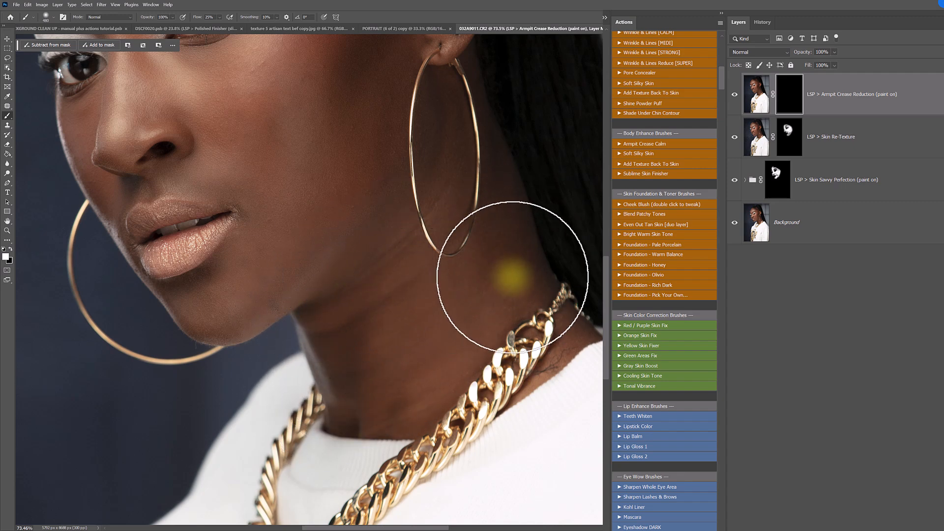
pyautogui.moveTo(501, 269); pyautogui.dragTo(465, 238)
pyautogui.rightClick(423, 197)
pyautogui.click(499, 216)
pyautogui.click(437, 157)
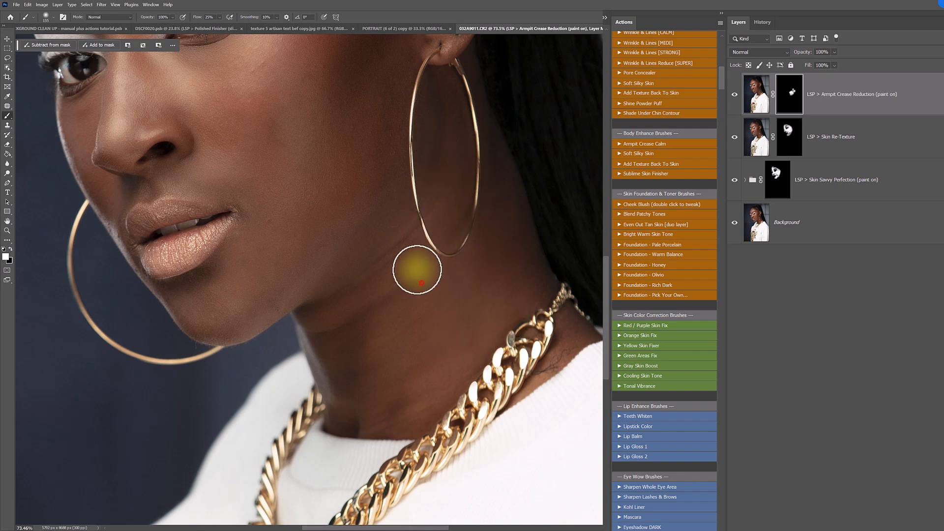
# - Paint the Armpit Crease Reduction mask over the earlobe and ear, and compare the image with that layer hidden and shown
pyautogui.scroll(2, 435, 301)
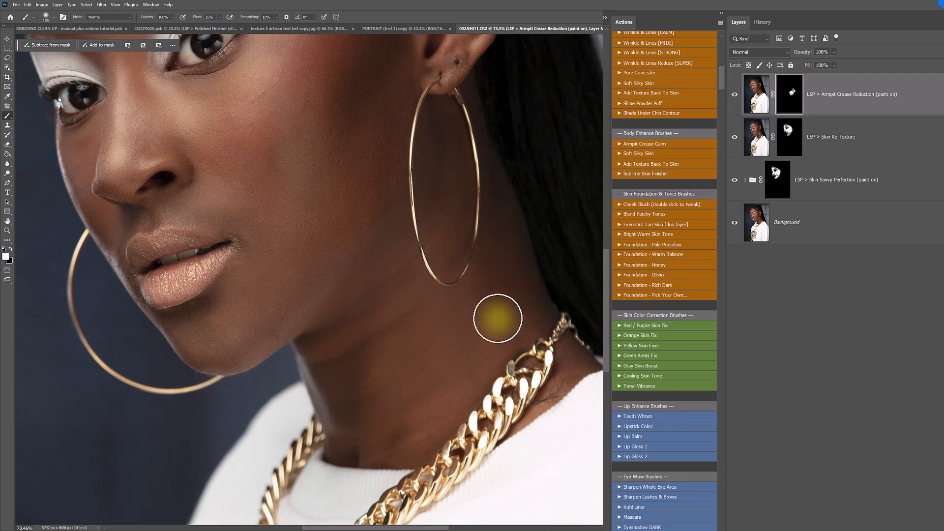
pyautogui.scroll(2, 498, 317)
pyautogui.scroll(2, 498, 318)
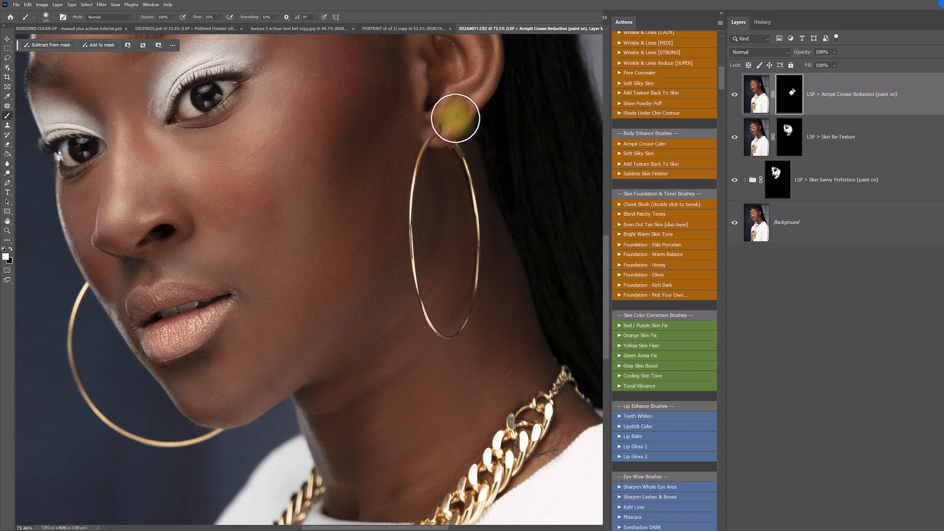
pyautogui.scroll(2, 460, 113)
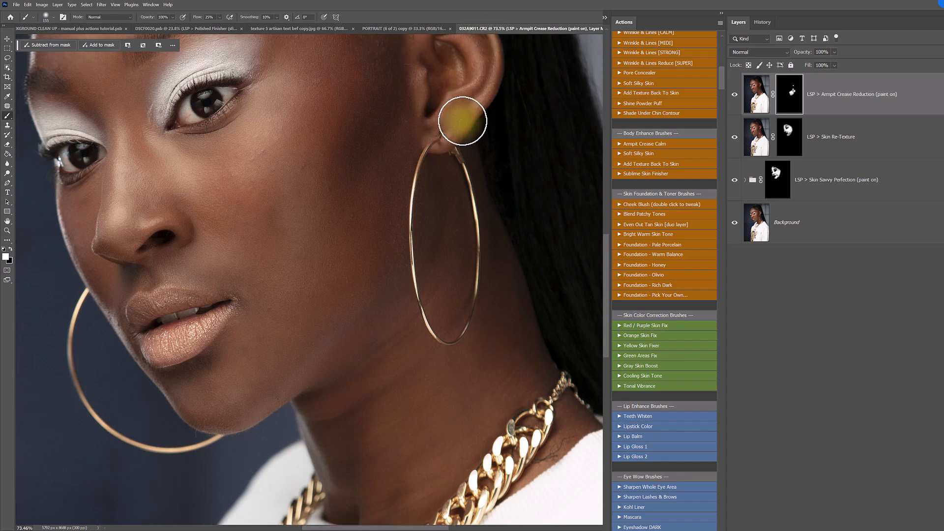
pyautogui.moveTo(451, 101)
pyautogui.mouseDown()
pyautogui.moveTo(441, 161)
pyautogui.moveTo(487, 118)
pyautogui.mouseUp()
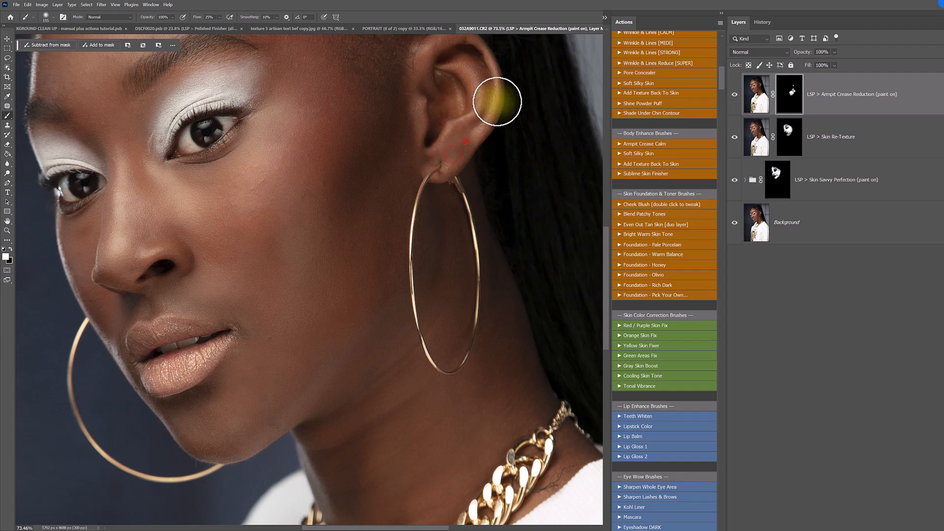
pyautogui.moveTo(399, 107); pyautogui.dragTo(404, 48)
pyautogui.scroll(-1, 438, 164)
pyautogui.scroll(-2, 438, 164)
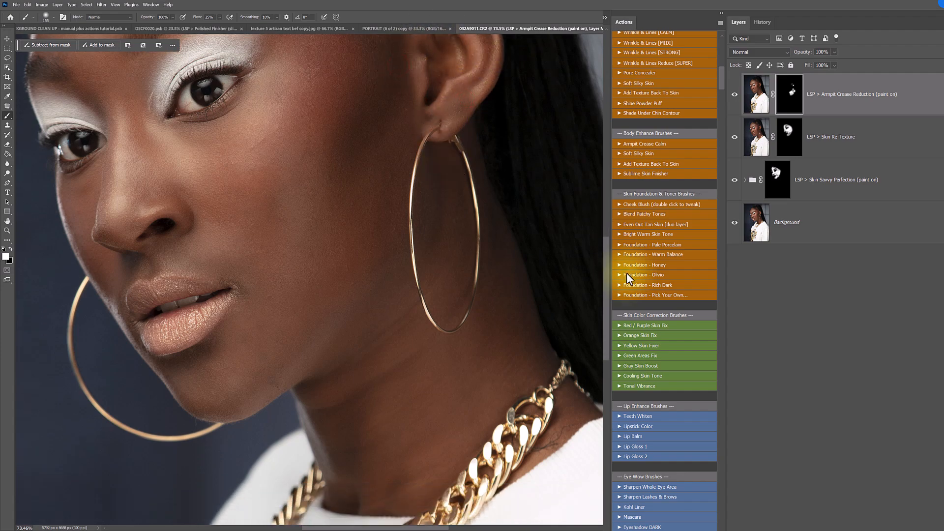
pyautogui.click(735, 95)
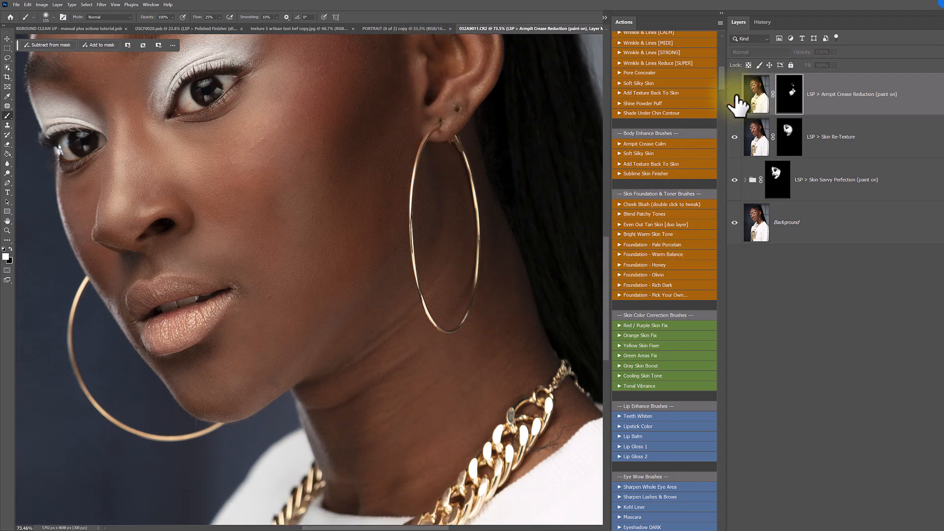
pyautogui.click(735, 95)
pyautogui.click(735, 95)
pyautogui.click(735, 94)
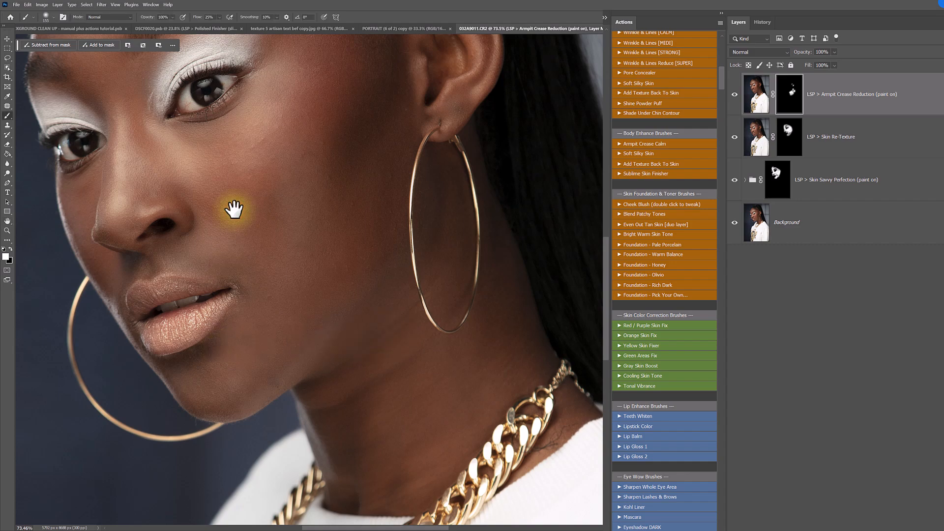
# - Run Lipstick Color and paint its mask over both lips, comparing the lips with the layer hidden and shown
pyautogui.moveTo(248, 213); pyautogui.dragTo(290, 257)
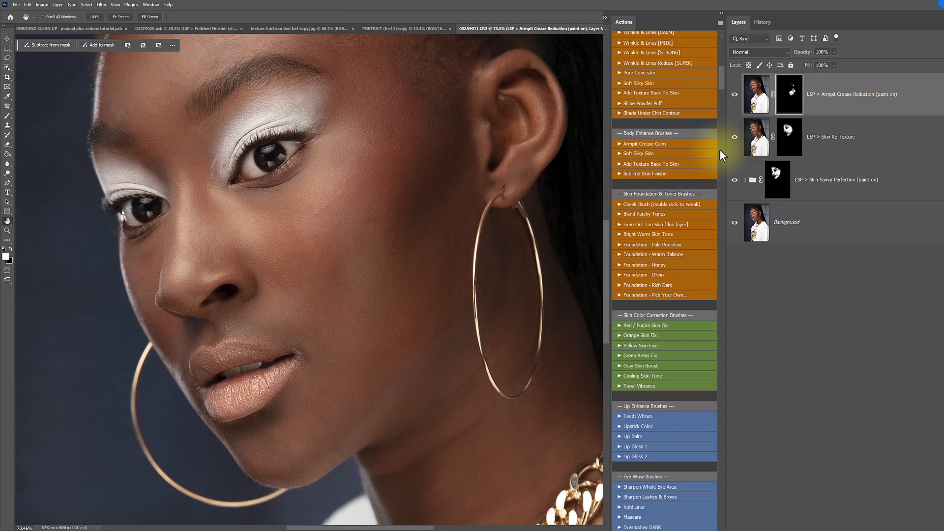
pyautogui.scroll(-5, 685, 159)
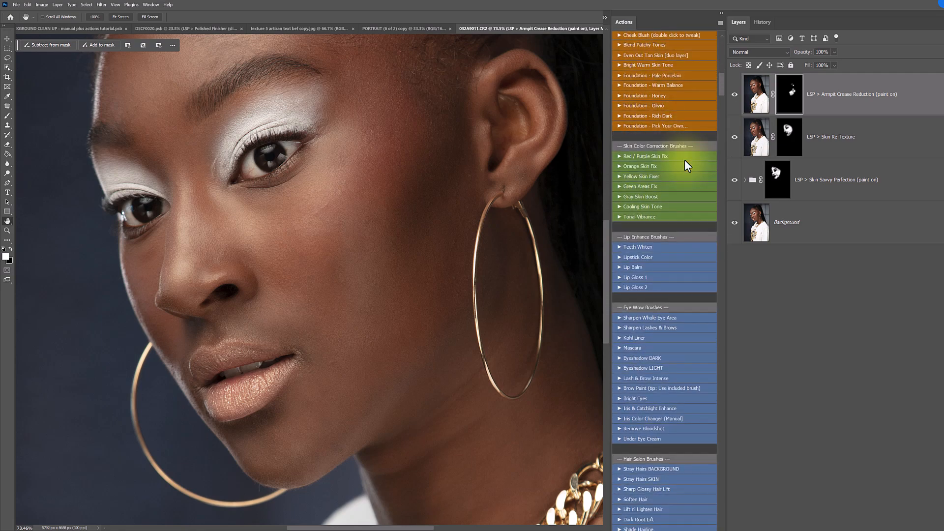
pyautogui.scroll(-5, 684, 160)
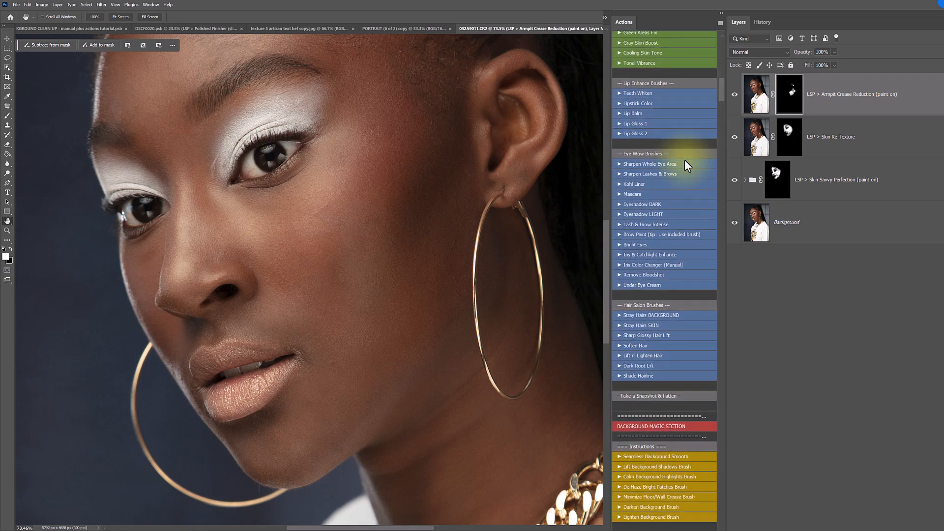
pyautogui.click(637, 109)
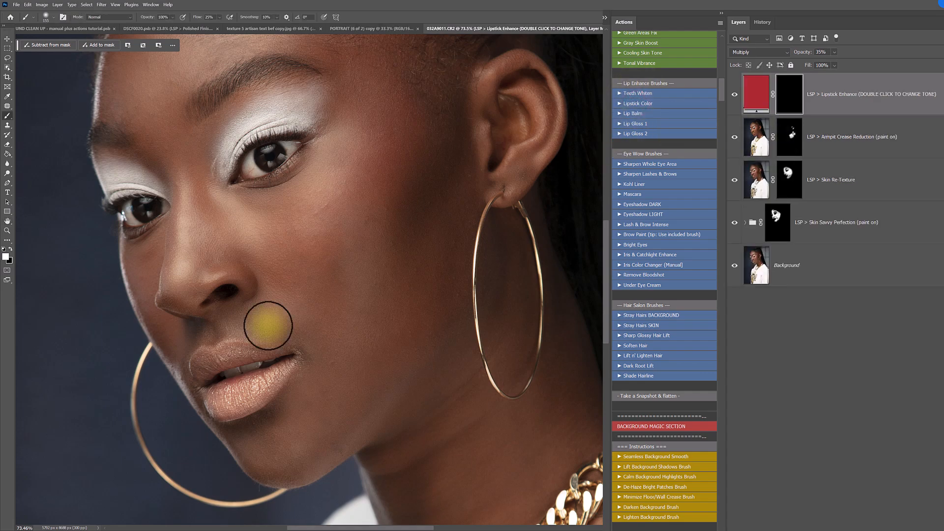
pyautogui.moveTo(199, 357)
pyautogui.mouseDown()
pyautogui.moveTo(206, 399)
pyautogui.moveTo(229, 405)
pyautogui.moveTo(262, 390)
pyautogui.moveTo(227, 409)
pyautogui.moveTo(273, 394)
pyautogui.moveTo(282, 369)
pyautogui.mouseUp()
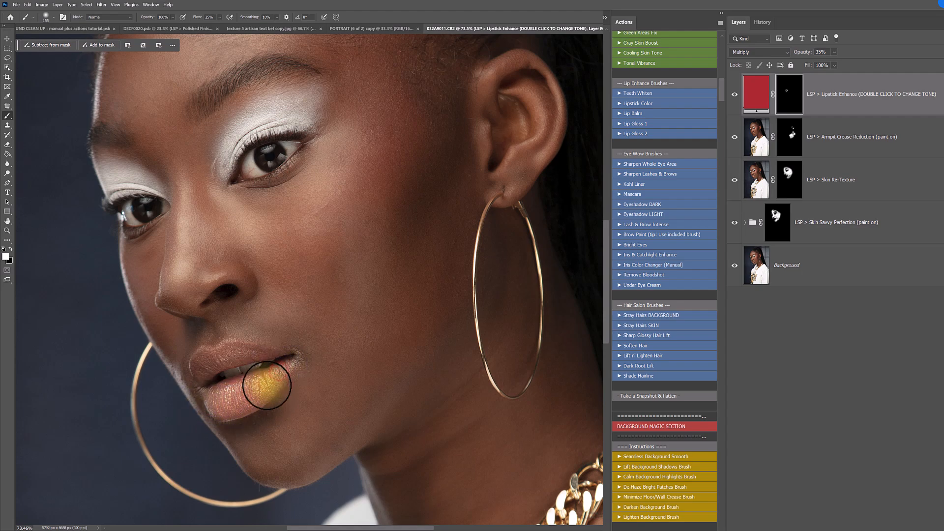
pyautogui.click(736, 94)
pyautogui.click(736, 94)
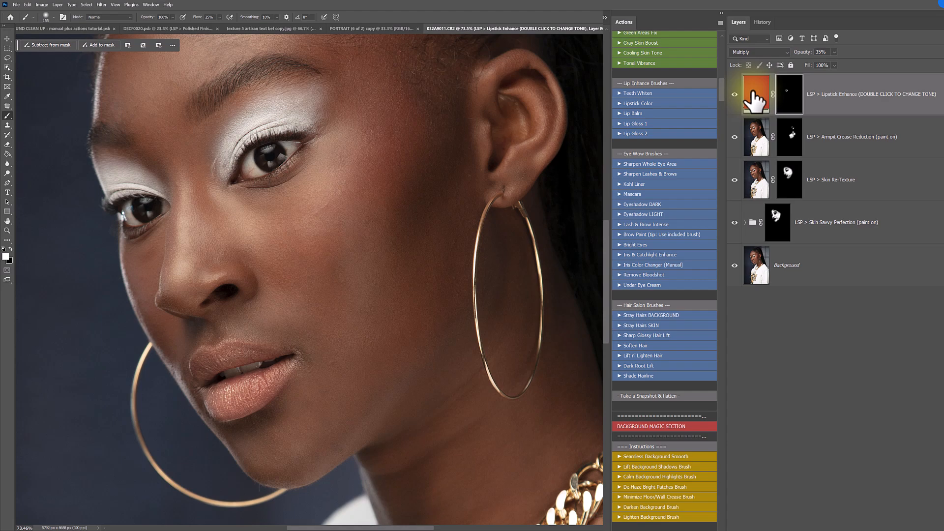
# - Run Lip Gloss 1 and paint its mask over the highlights of the upper and lower lips, checking the layer's effect
pyautogui.click(637, 124)
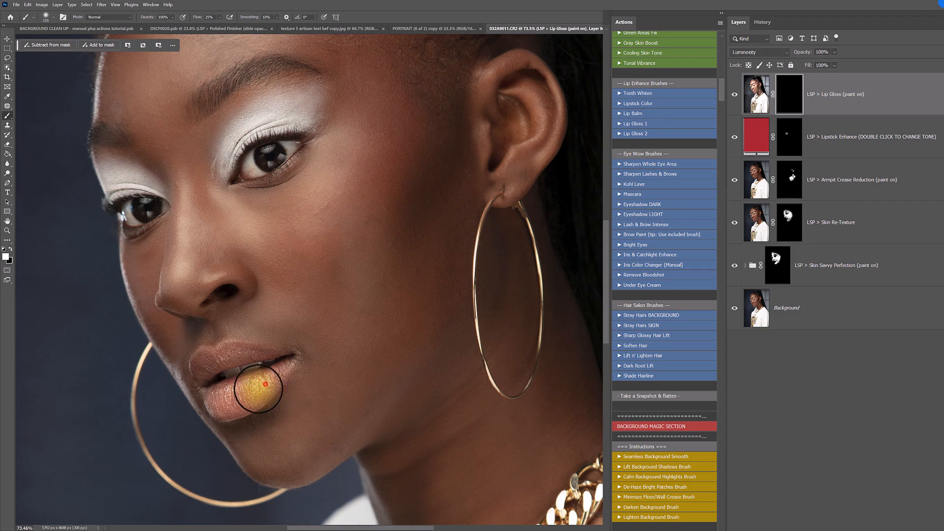
pyautogui.moveTo(227, 351); pyautogui.dragTo(210, 354)
pyautogui.moveTo(229, 399); pyautogui.dragTo(205, 396)
pyautogui.press('x')
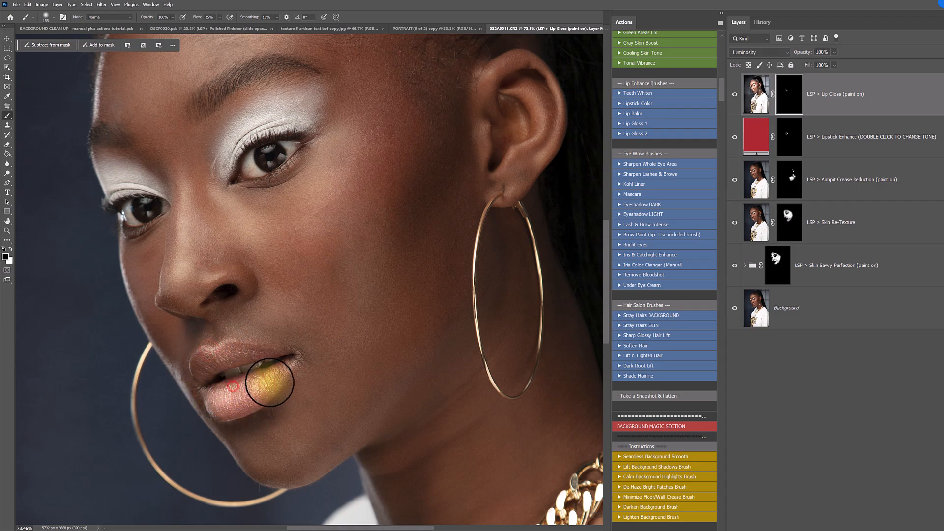
pyautogui.moveTo(734, 104); pyautogui.dragTo(733, 79)
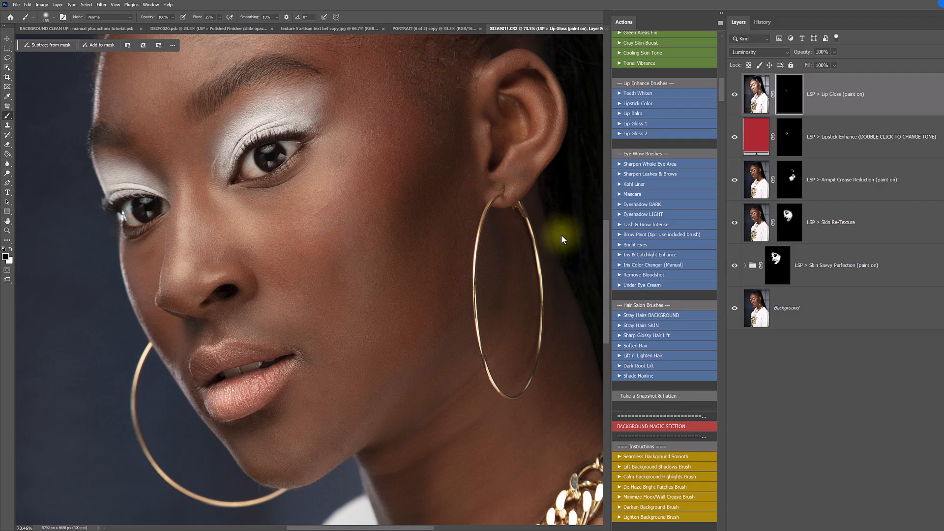
# - Run Kohl Liner and paint its mask along the lash lines of both eyes with a smaller brush
pyautogui.scroll(-2, 659, 194)
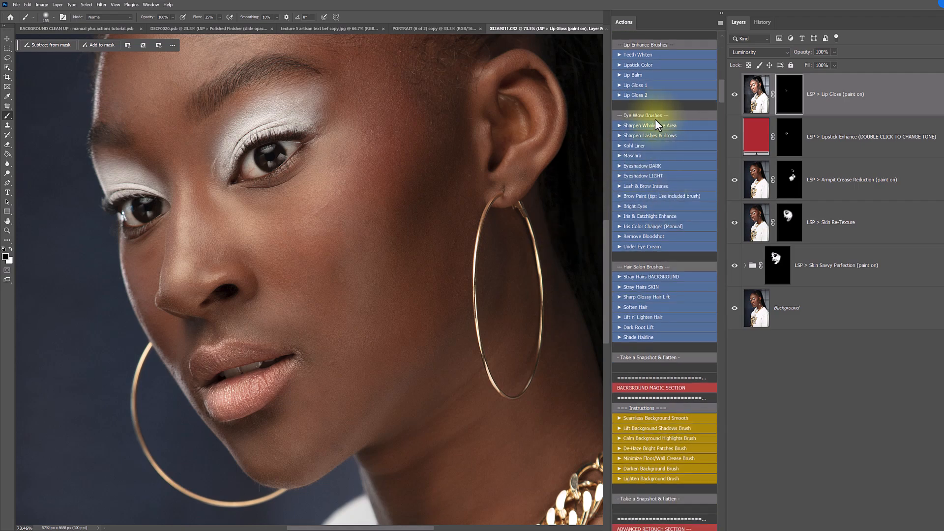
pyautogui.click(632, 145)
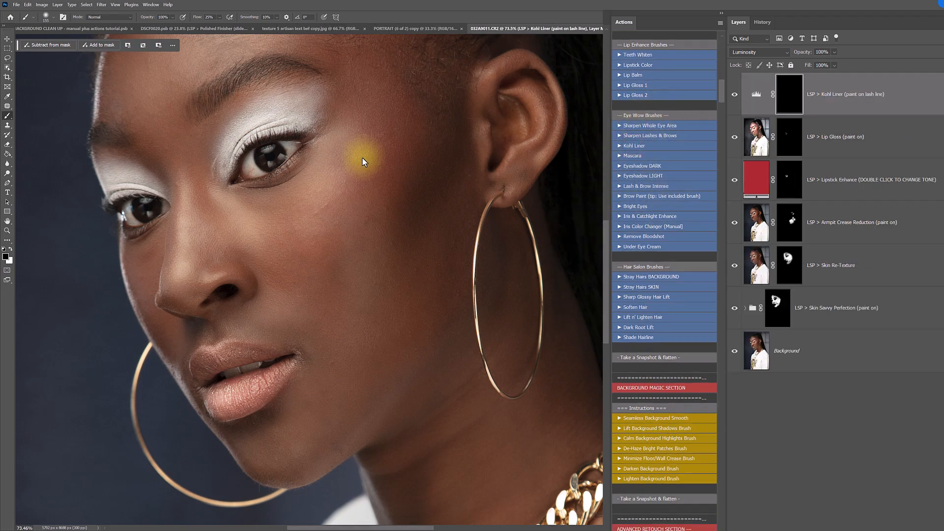
pyautogui.press('[')
pyautogui.press('[')
pyautogui.press('[')
pyautogui.press('[')
pyautogui.press('[')
pyautogui.press('[')
pyautogui.press('[')
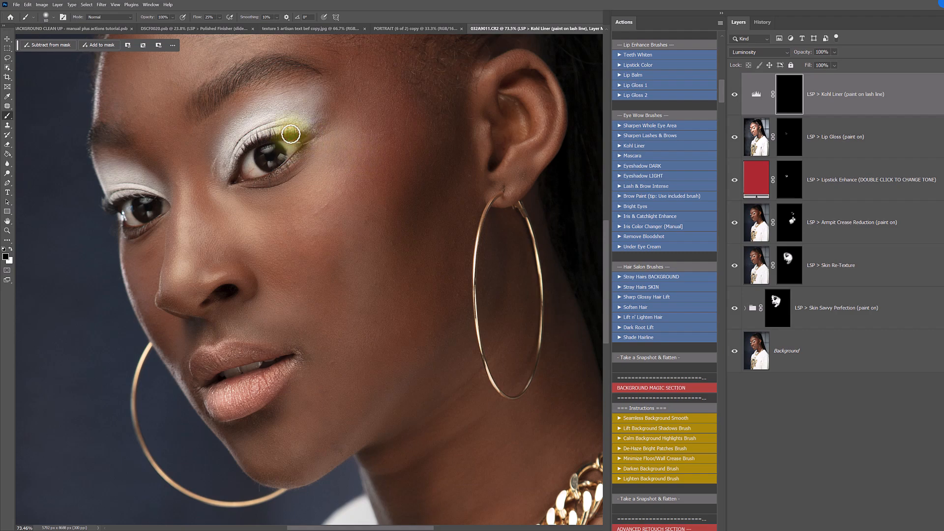
pyautogui.moveTo(282, 135)
pyautogui.mouseDown()
pyautogui.moveTo(302, 138)
pyautogui.moveTo(282, 187)
pyautogui.moveTo(303, 151)
pyautogui.moveTo(269, 170)
pyautogui.mouseUp()
pyautogui.moveTo(123, 218)
pyautogui.mouseDown()
pyautogui.moveTo(137, 234)
pyautogui.moveTo(126, 211)
pyautogui.moveTo(154, 220)
pyautogui.moveTo(130, 199)
pyautogui.mouseUp()
pyautogui.moveTo(283, 162); pyautogui.dragTo(303, 135)
# - Extend the kohl liner at the eye's outer corner with a 32 px brush and touch up the mask with a larger brush
pyautogui.rightClick(308, 139)
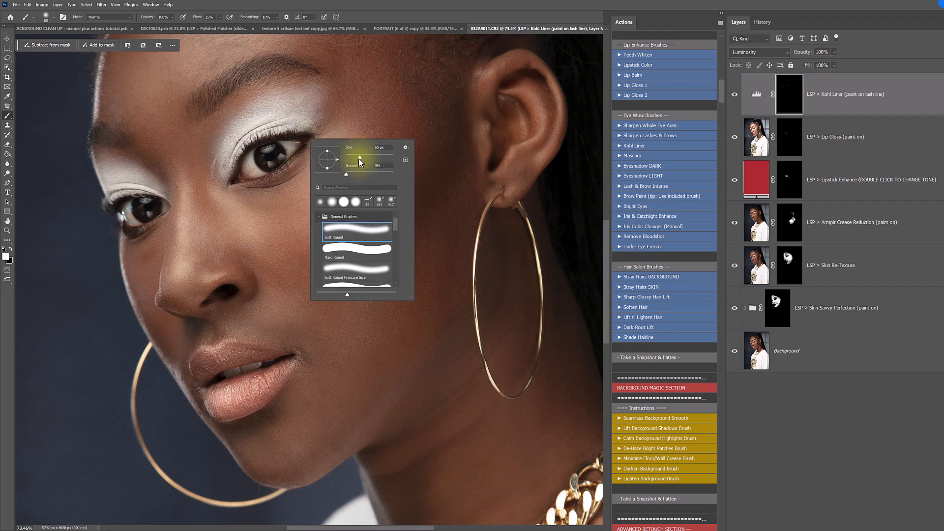
pyautogui.moveTo(280, 137); pyautogui.dragTo(293, 132)
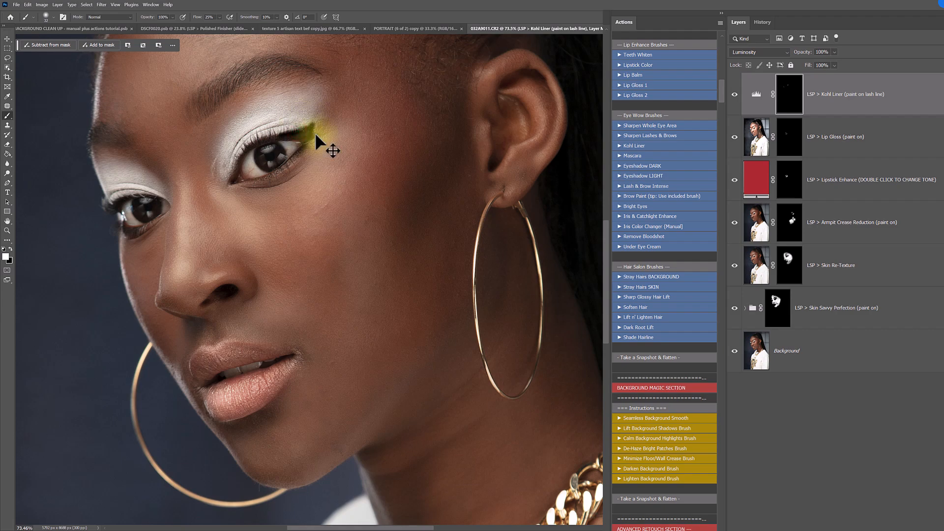
pyautogui.rightClick(329, 147)
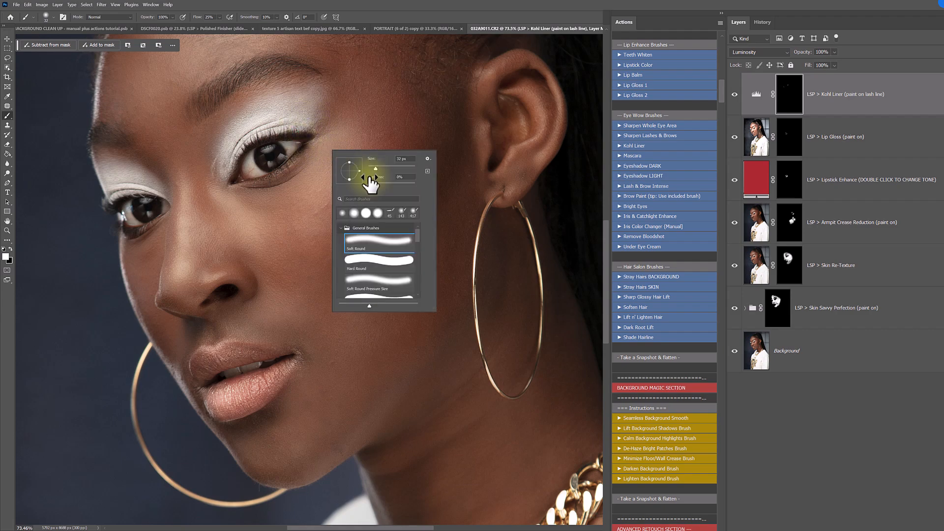
pyautogui.moveTo(394, 164); pyautogui.dragTo(392, 166)
pyautogui.click(304, 137)
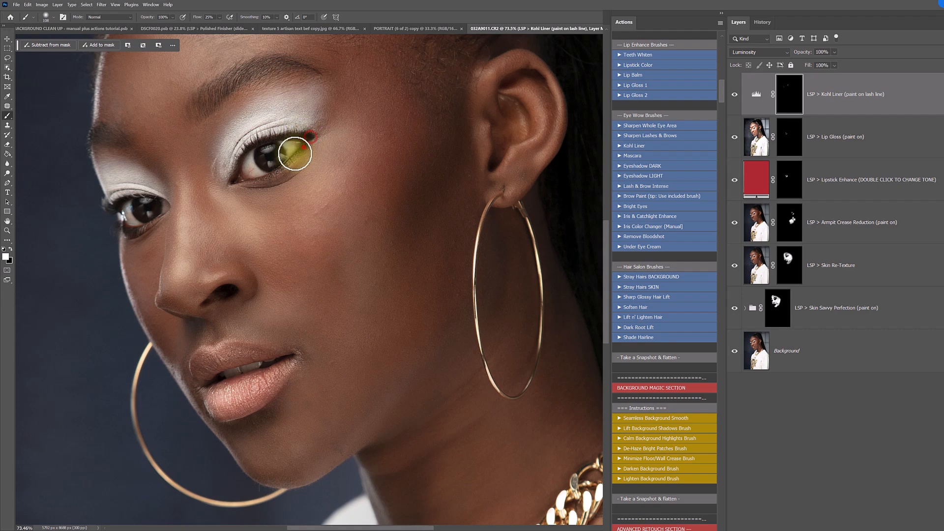
pyautogui.click(254, 191)
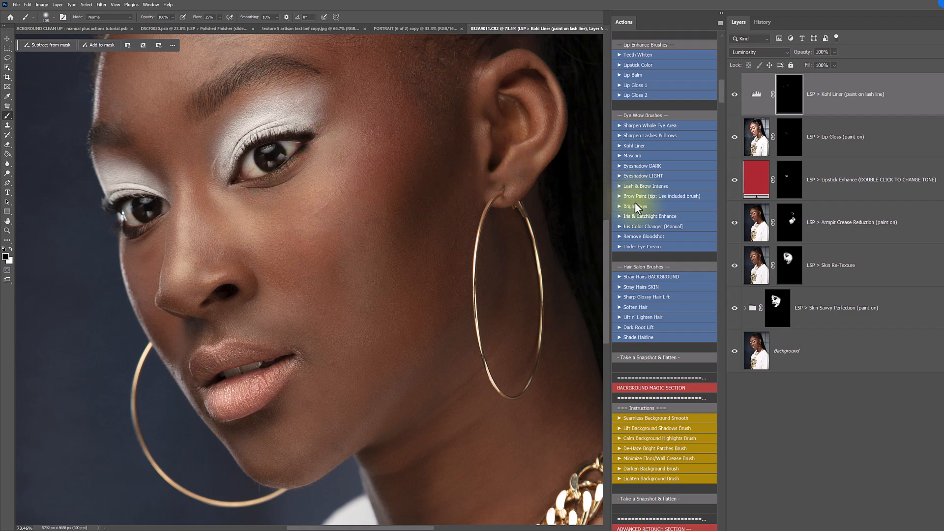
# - Run Iris & Catchlight Enhance, paint its mask over both irises, and paint back the excess in black
pyautogui.click(634, 218)
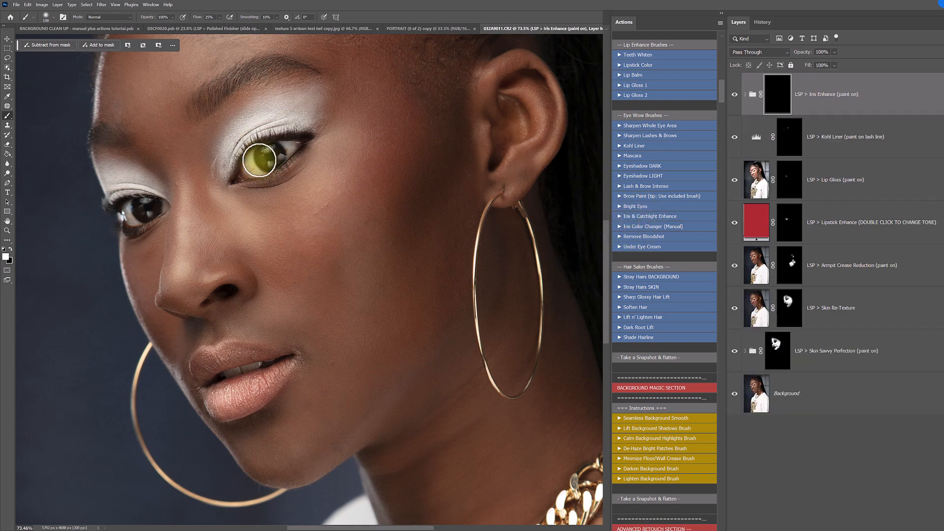
pyautogui.moveTo(259, 157)
pyautogui.mouseDown()
pyautogui.moveTo(281, 153)
pyautogui.moveTo(247, 159)
pyautogui.mouseUp()
pyautogui.moveTo(148, 213); pyautogui.dragTo(148, 209)
pyautogui.moveTo(278, 153); pyautogui.dragTo(269, 154)
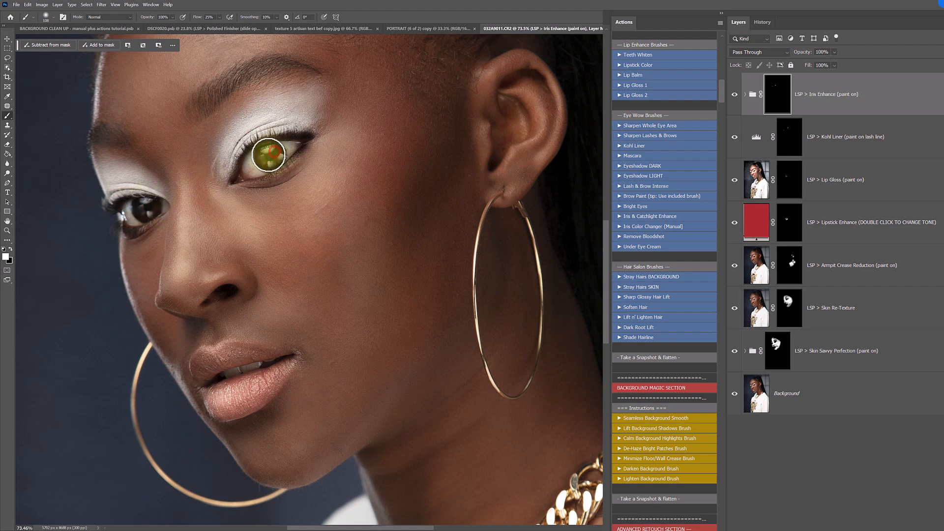
pyautogui.press('x')
pyautogui.moveTo(268, 159); pyautogui.dragTo(266, 155)
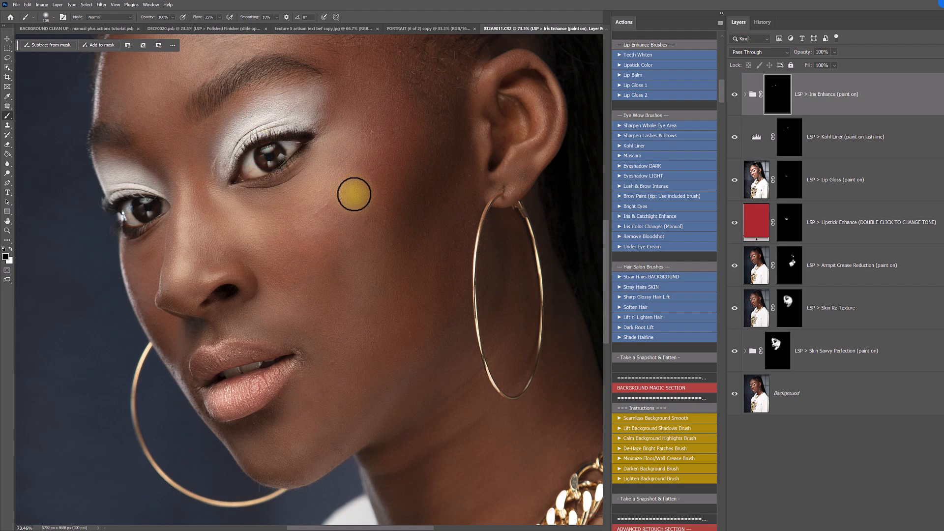
# - Run Remove Bloodshot and paint the Reduce Bloodshot Eyes mask over the whites of both eyes with a smaller brush
pyautogui.click(641, 237)
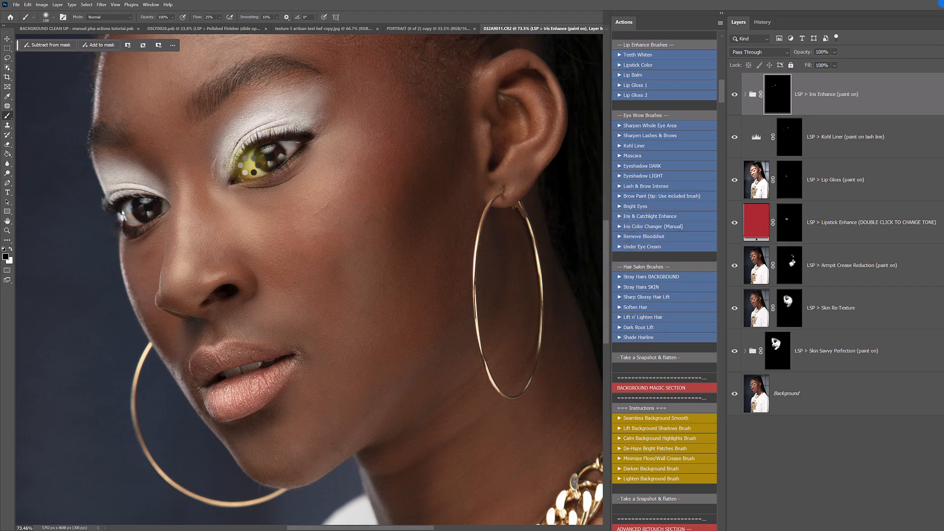
pyautogui.press('z')
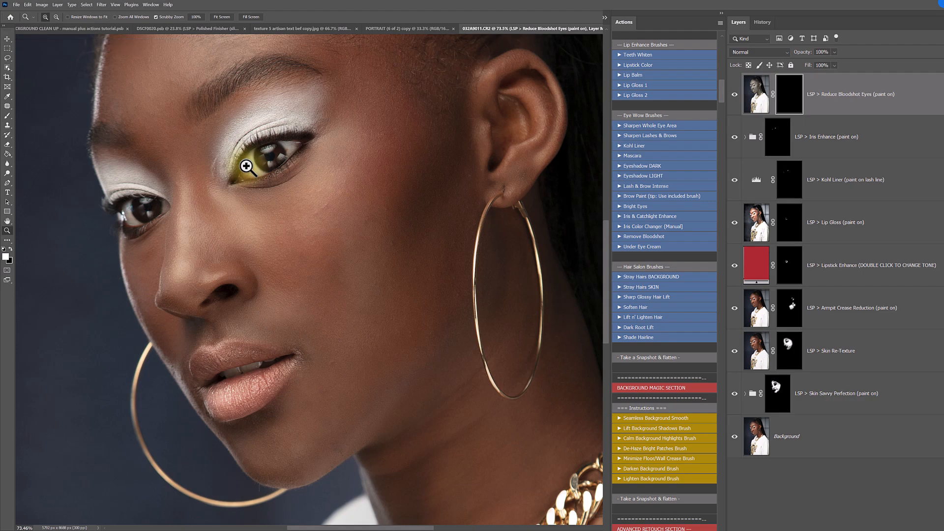
pyautogui.click(253, 172)
pyautogui.press('b')
pyautogui.rightClick(302, 188)
pyautogui.click(315, 195)
pyautogui.moveTo(313, 195); pyautogui.dragTo(309, 194)
pyautogui.click(255, 164)
pyautogui.moveTo(250, 177)
pyautogui.mouseDown()
pyautogui.moveTo(246, 157)
pyautogui.moveTo(247, 177)
pyautogui.moveTo(262, 178)
pyautogui.moveTo(250, 177)
pyautogui.moveTo(308, 139)
pyautogui.mouseUp()
pyautogui.moveTo(70, 241); pyautogui.dragTo(62, 240)
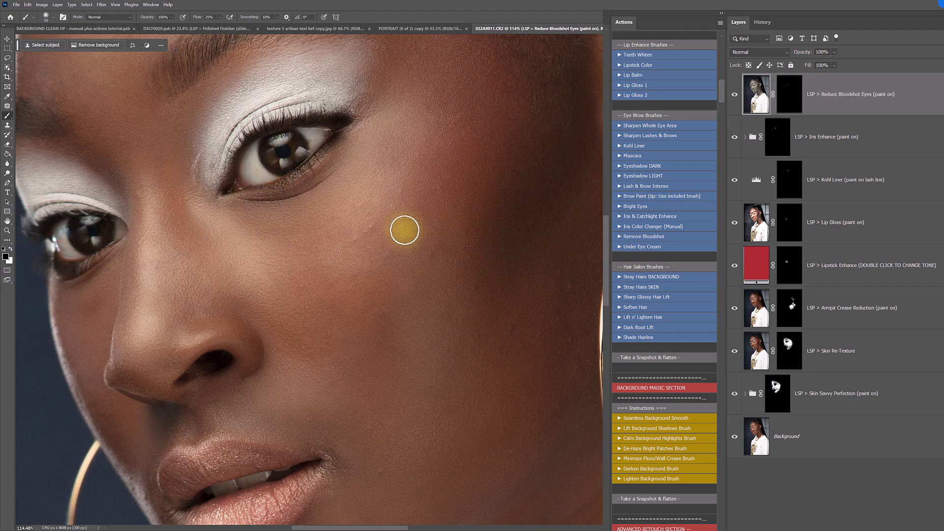
# - Examine the eyebrows and eye area up close, along with the available eye and hair brushes
pyautogui.press('h')
pyautogui.moveTo(252, 158); pyautogui.dragTo(325, 231)
pyautogui.rightClick(347, 92)
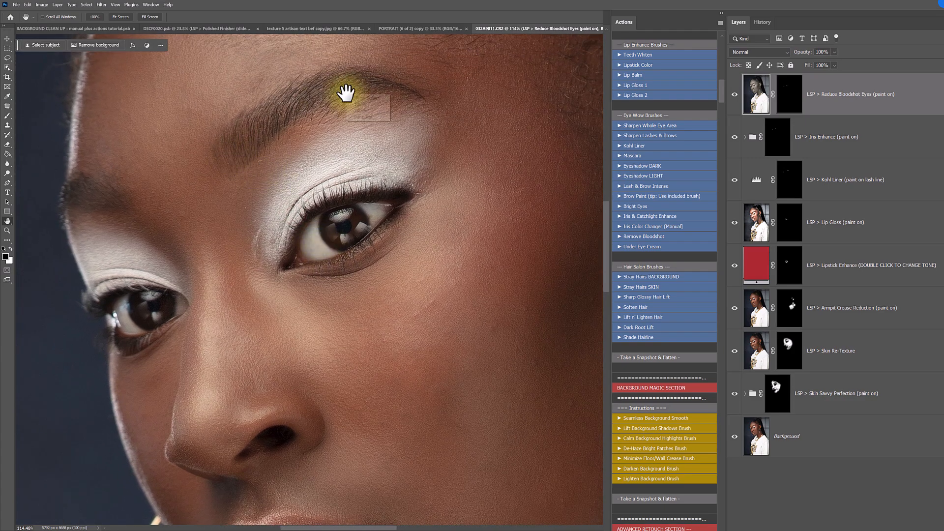
pyautogui.click(362, 87)
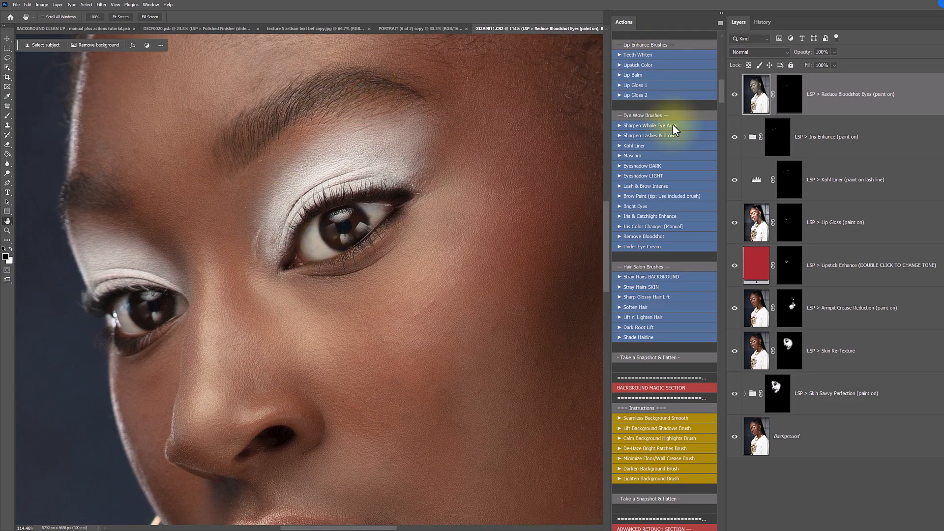
pyautogui.scroll(-2, 673, 124)
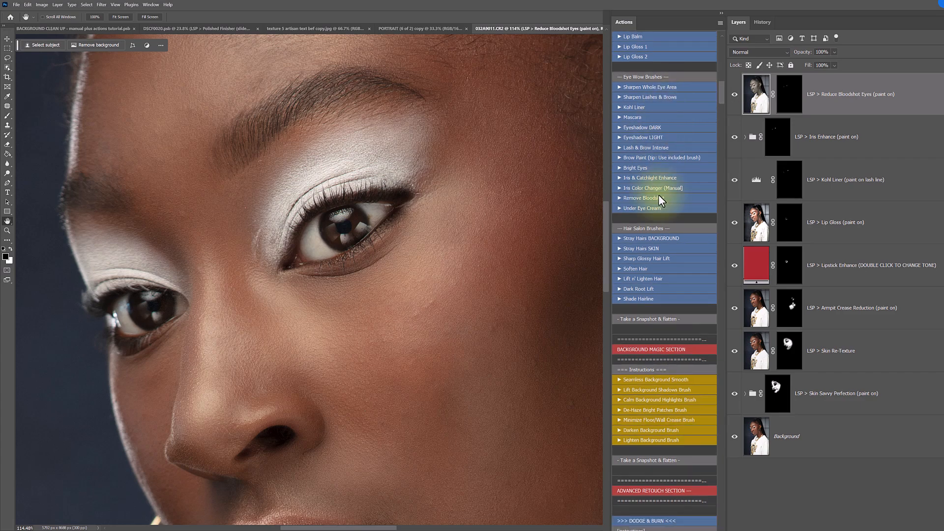
# - Run Brow Paint and fill in the near eyebrow on its mask with the LSP Brow Brush Creator at 100 px
pyautogui.click(644, 158)
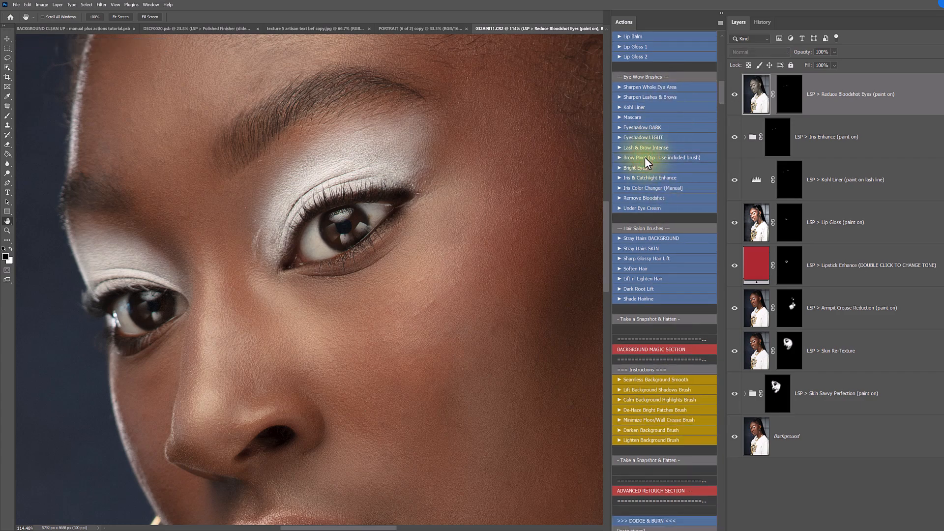
pyautogui.rightClick(426, 139)
pyautogui.moveTo(515, 226); pyautogui.dragTo(516, 285)
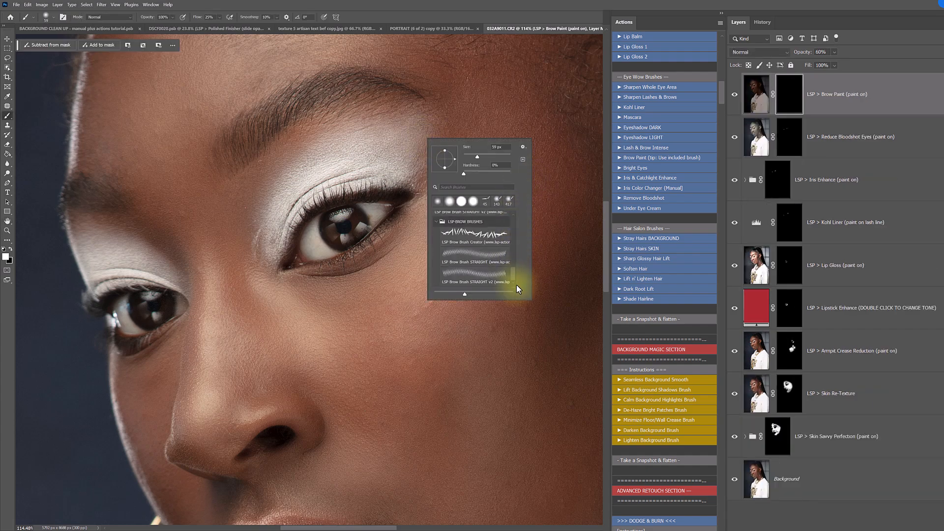
pyautogui.click(447, 245)
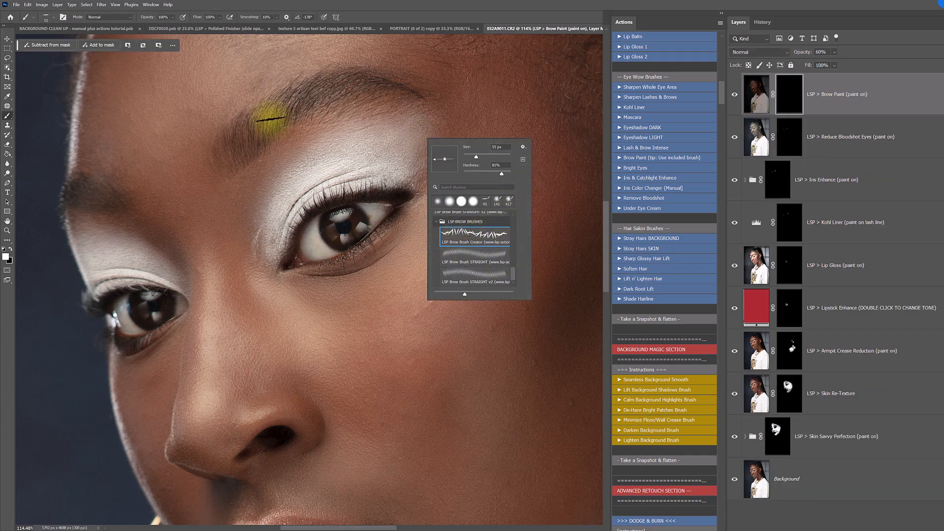
pyautogui.click(244, 151)
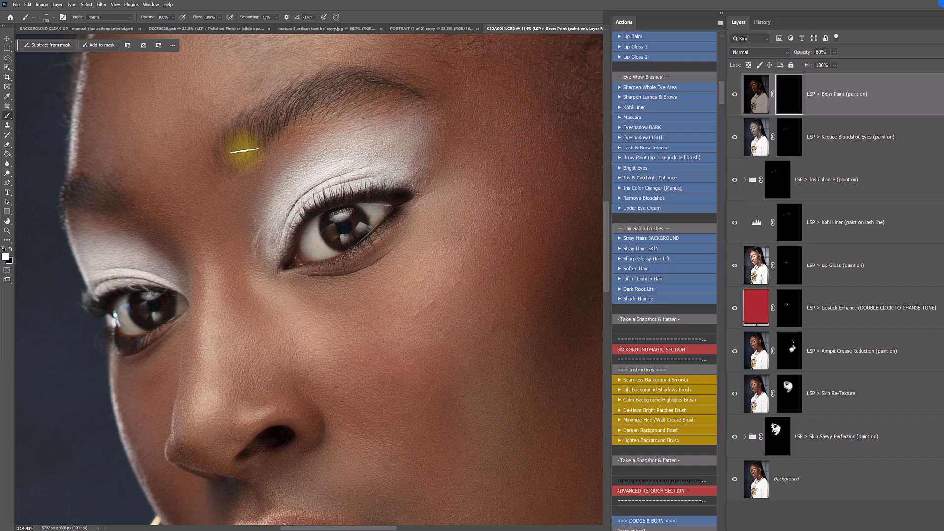
pyautogui.moveTo(238, 164)
pyautogui.mouseDown()
pyautogui.moveTo(240, 140)
pyautogui.moveTo(275, 110)
pyautogui.moveTo(351, 93)
pyautogui.mouseUp()
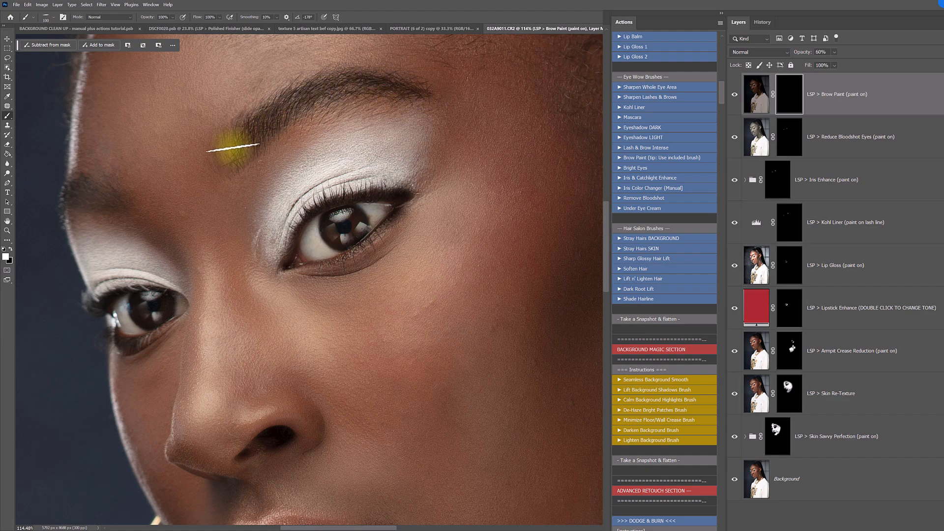
pyautogui.moveTo(226, 146)
pyautogui.mouseDown()
pyautogui.moveTo(241, 133)
pyautogui.moveTo(228, 150)
pyautogui.moveTo(239, 153)
pyautogui.moveTo(235, 167)
pyautogui.moveTo(228, 152)
pyautogui.moveTo(248, 129)
pyautogui.moveTo(246, 146)
pyautogui.mouseUp()
# - Add single hairs at the near eyebrow's inner end with the 100 px LSP Brow Brush STRAIGHT, varying its angle
pyautogui.rightClick(302, 108)
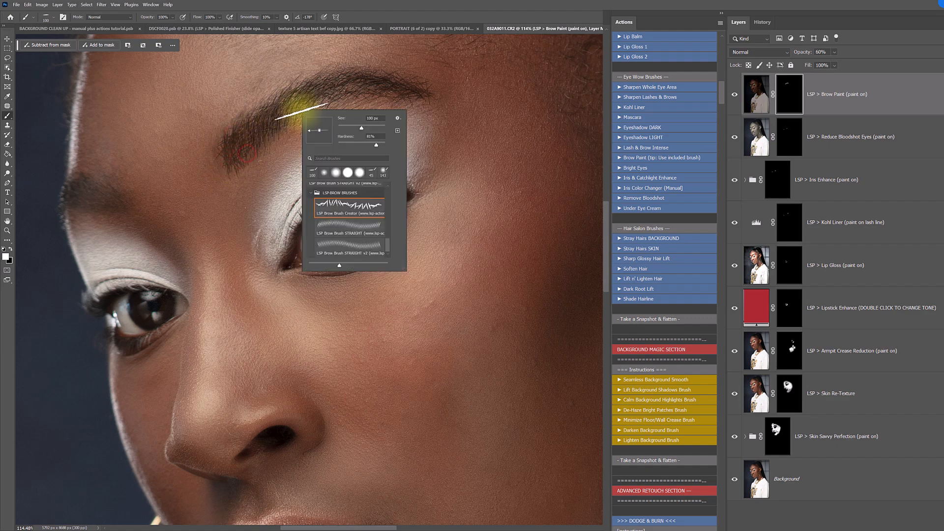
pyautogui.click(332, 225)
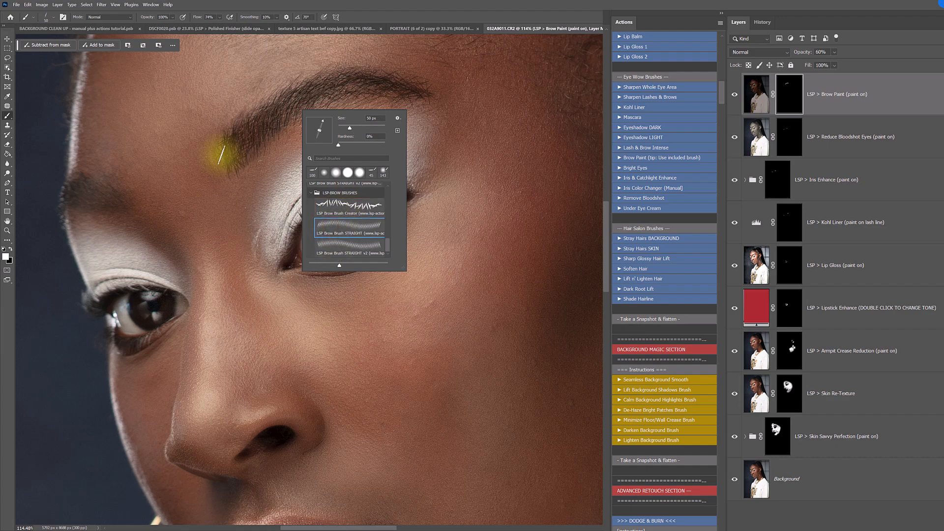
pyautogui.click(227, 159)
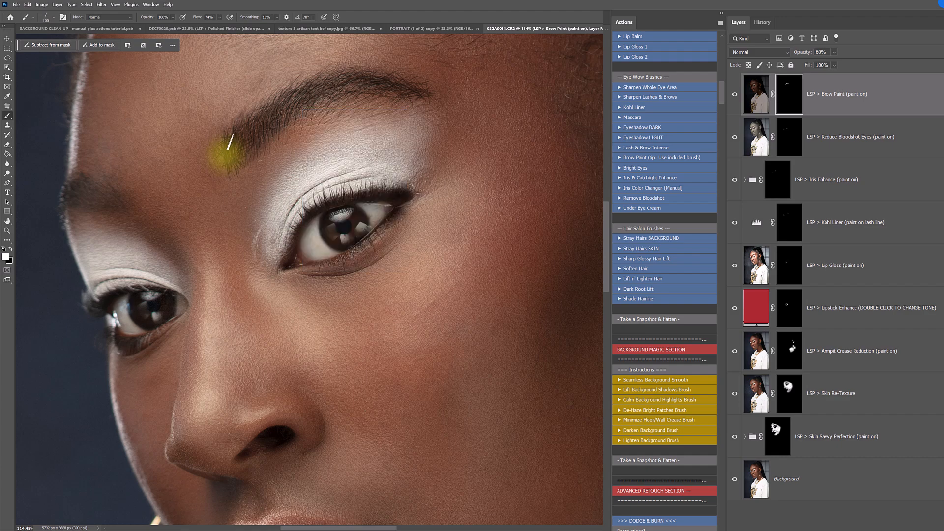
pyautogui.rightClick(246, 154)
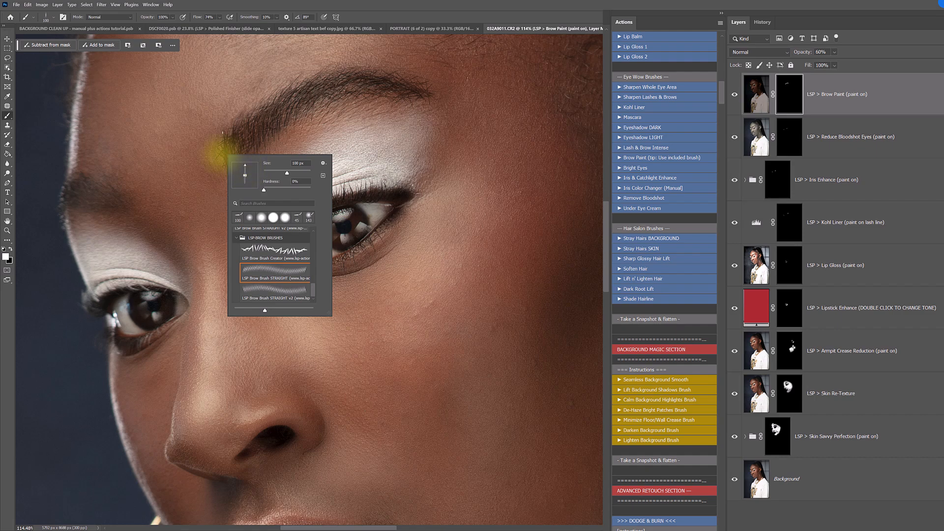
pyautogui.click(221, 145)
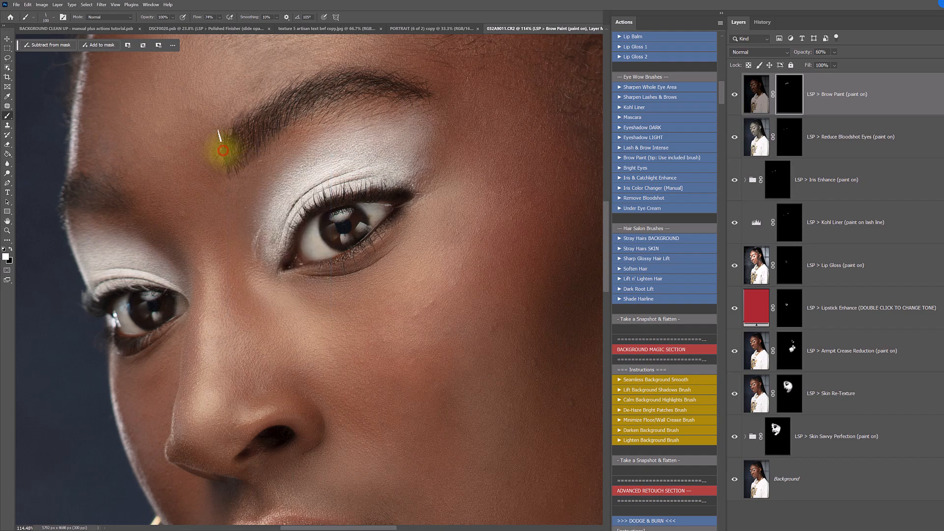
pyautogui.rightClick(254, 156)
pyautogui.click(224, 158)
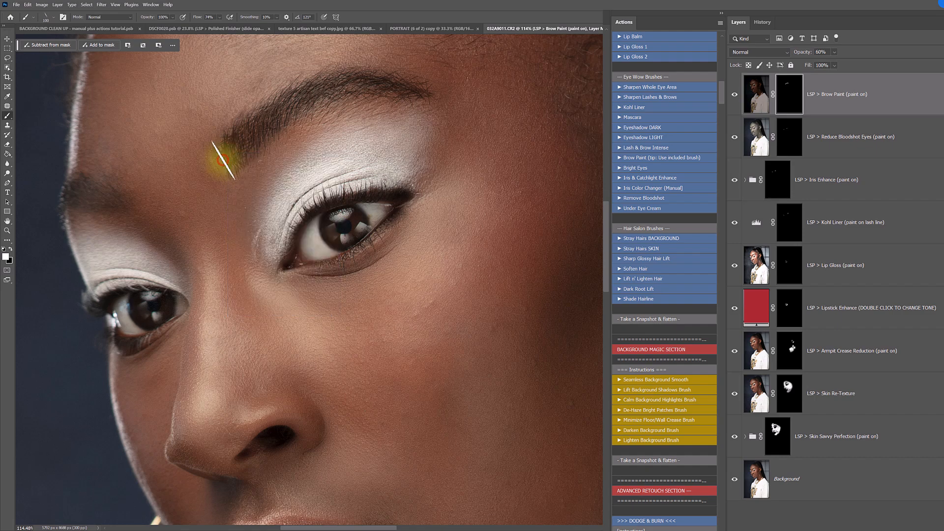
pyautogui.rightClick(263, 175)
pyautogui.click(221, 158)
pyautogui.rightClick(237, 175)
pyautogui.click(221, 153)
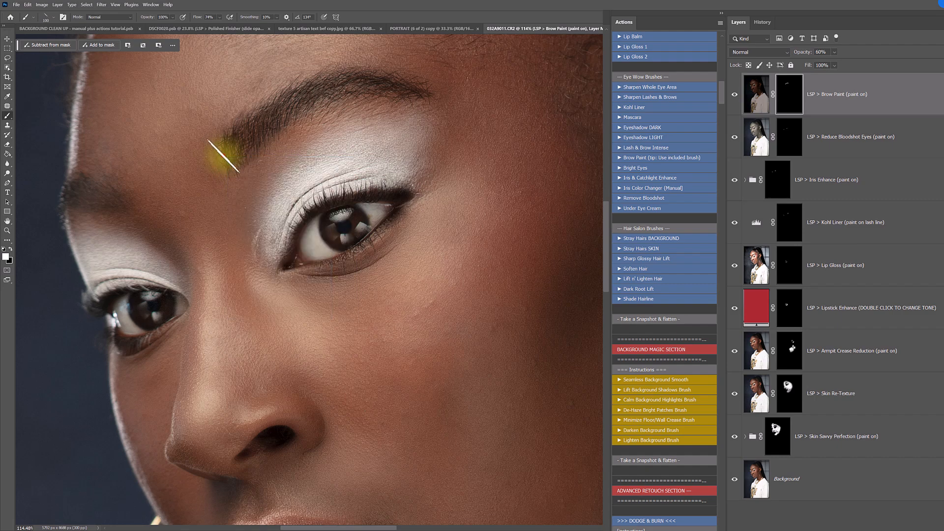
# - Switch back to the LSP Brow Brush Creator and paint hairs over the far eyebrow, enlarging the brush to 125 px
pyautogui.rightClick(260, 171)
pyautogui.click(295, 253)
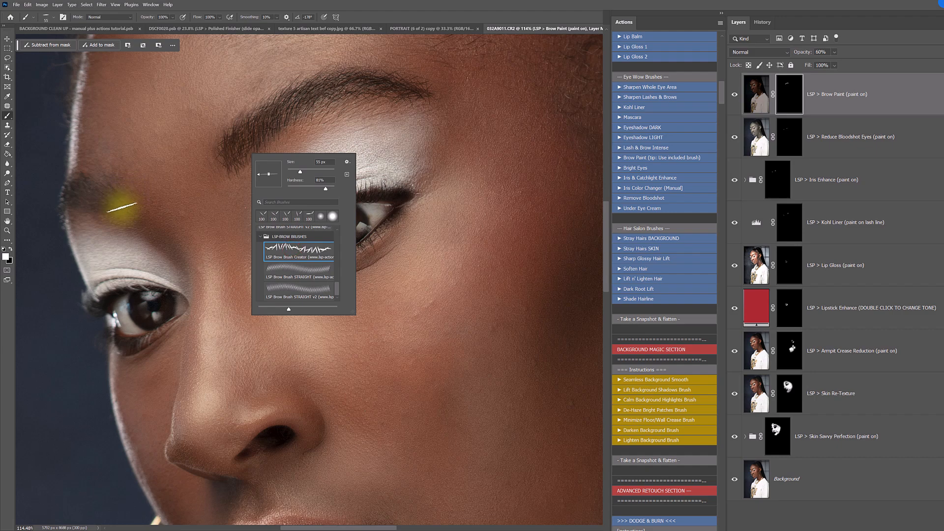
pyautogui.click(121, 207)
pyautogui.moveTo(121, 205)
pyautogui.mouseDown()
pyautogui.moveTo(86, 186)
pyautogui.moveTo(114, 197)
pyautogui.moveTo(81, 204)
pyautogui.moveTo(121, 200)
pyautogui.moveTo(88, 183)
pyautogui.moveTo(111, 189)
pyautogui.moveTo(102, 179)
pyautogui.moveTo(91, 206)
pyautogui.moveTo(87, 198)
pyautogui.moveTo(108, 199)
pyautogui.moveTo(86, 191)
pyautogui.moveTo(119, 183)
pyautogui.moveTo(84, 186)
pyautogui.moveTo(113, 205)
pyautogui.moveTo(72, 201)
pyautogui.moveTo(119, 188)
pyautogui.mouseUp()
pyautogui.press(']')
pyautogui.press(']')
# - Choose the Soft Round brush at 26% flow in black, and soften the far eyebrow's mask with the Blur tool
pyautogui.rightClick(152, 175)
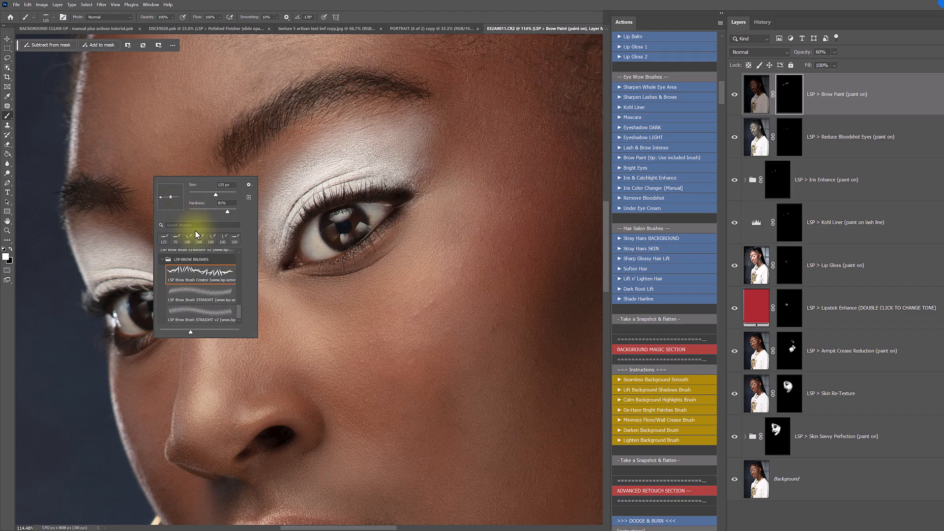
pyautogui.scroll(5, 237, 285)
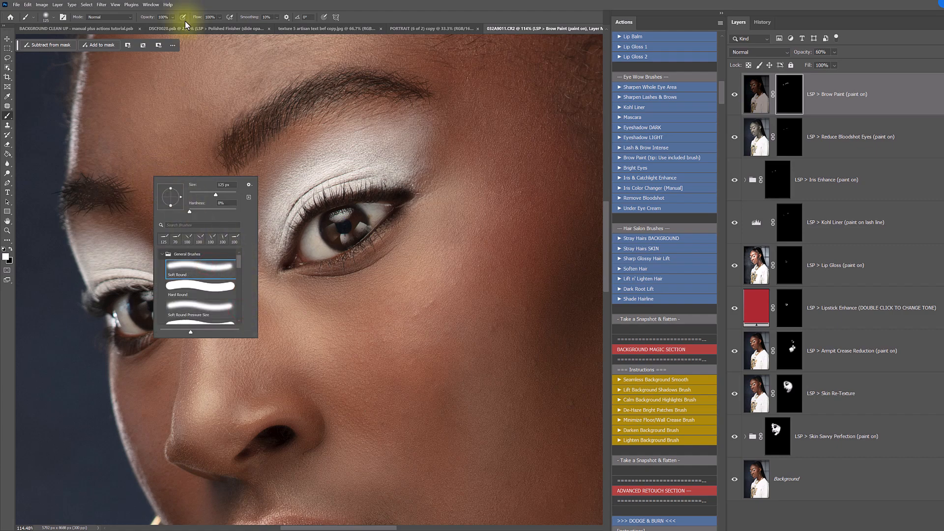
pyautogui.click(219, 18)
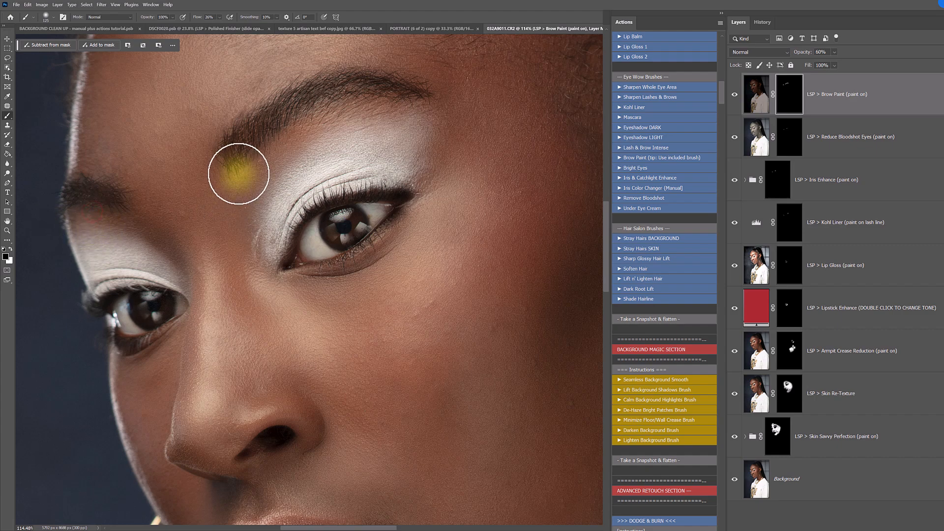
pyautogui.click(7, 163)
pyautogui.moveTo(59, 181)
pyautogui.mouseDown()
pyautogui.moveTo(122, 195)
pyautogui.moveTo(53, 192)
pyautogui.moveTo(157, 202)
pyautogui.moveTo(63, 196)
pyautogui.moveTo(47, 180)
pyautogui.moveTo(79, 178)
pyautogui.mouseUp()
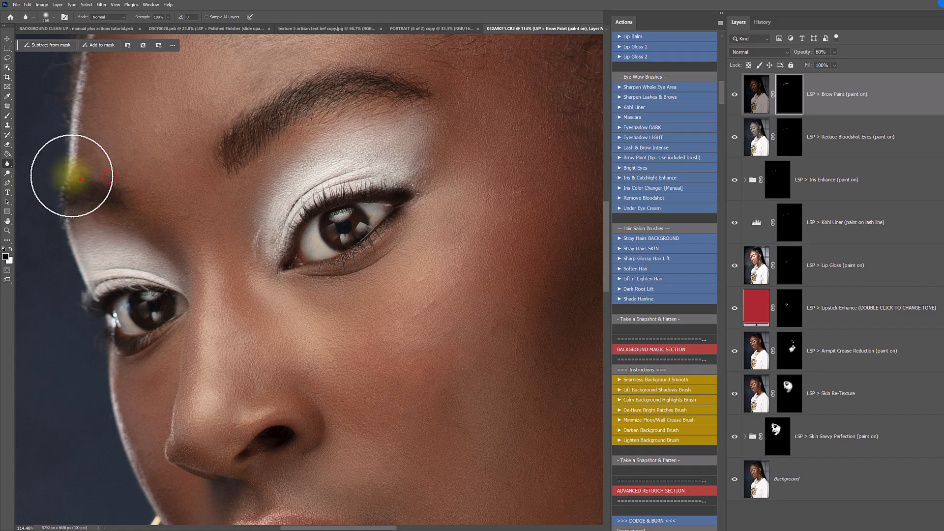
# - Brush black on the Brow Paint mask around the near eyebrow to trim stray hairs above and below it
pyautogui.click(7, 115)
pyautogui.moveTo(209, 174)
pyautogui.mouseDown()
pyautogui.moveTo(216, 127)
pyautogui.moveTo(281, 84)
pyautogui.moveTo(358, 103)
pyautogui.moveTo(462, 92)
pyautogui.moveTo(446, 74)
pyautogui.moveTo(379, 53)
pyautogui.mouseUp()
pyautogui.moveTo(449, 65); pyautogui.dragTo(351, 64)
pyautogui.moveTo(319, 62)
pyautogui.mouseDown()
pyautogui.moveTo(232, 130)
pyautogui.moveTo(232, 108)
pyautogui.moveTo(269, 92)
pyautogui.mouseUp()
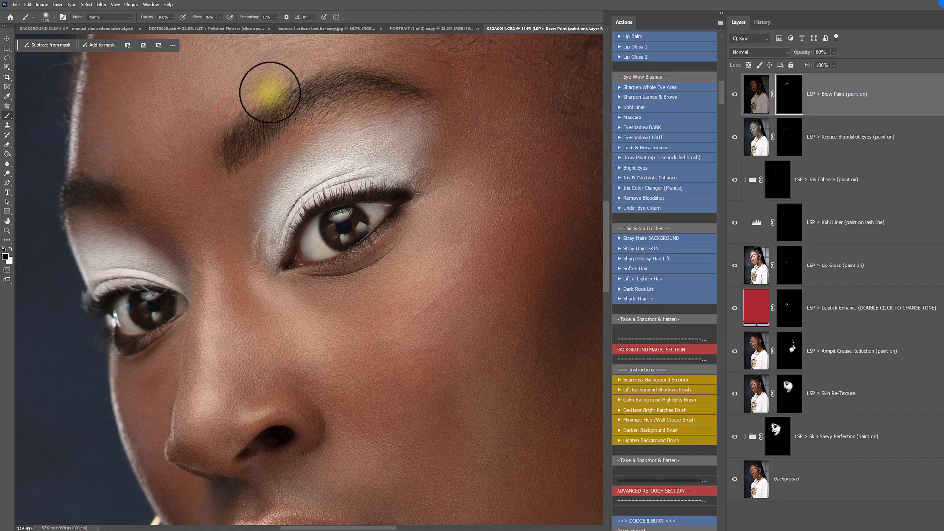
pyautogui.moveTo(352, 110); pyautogui.dragTo(193, 218)
pyautogui.moveTo(197, 193); pyautogui.dragTo(197, 190)
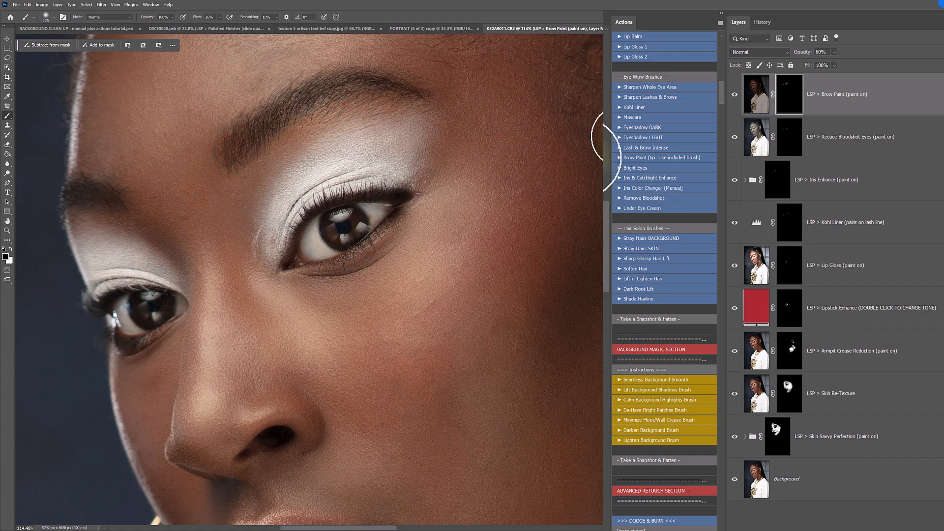
# - Compare the eyebrows with and without the Brow Paint layer
pyautogui.click(734, 94)
pyautogui.click(734, 95)
pyautogui.click(734, 94)
pyautogui.click(734, 94)
# - Unlink the Brow Paint mask from its layer and stretch the mask vertically both downward and upward with Free Transform
pyautogui.click(792, 98)
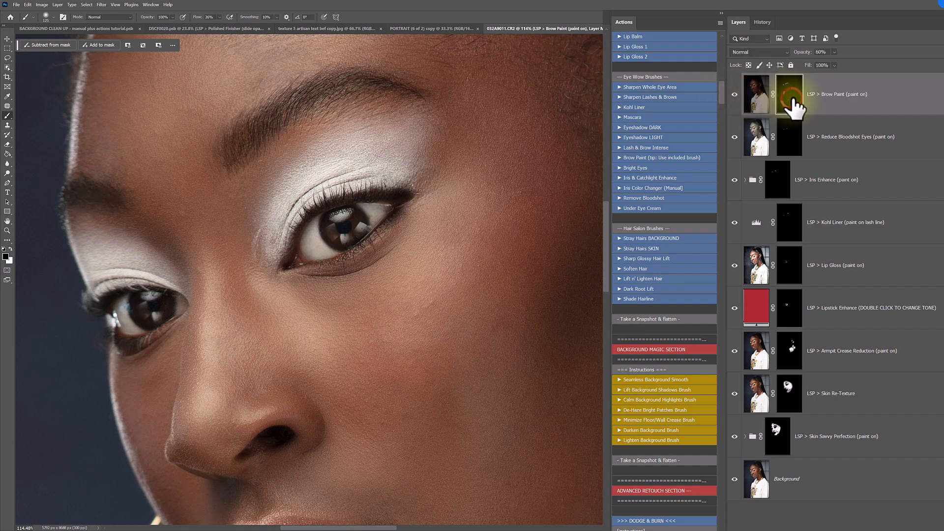
pyautogui.doubleClick(792, 104)
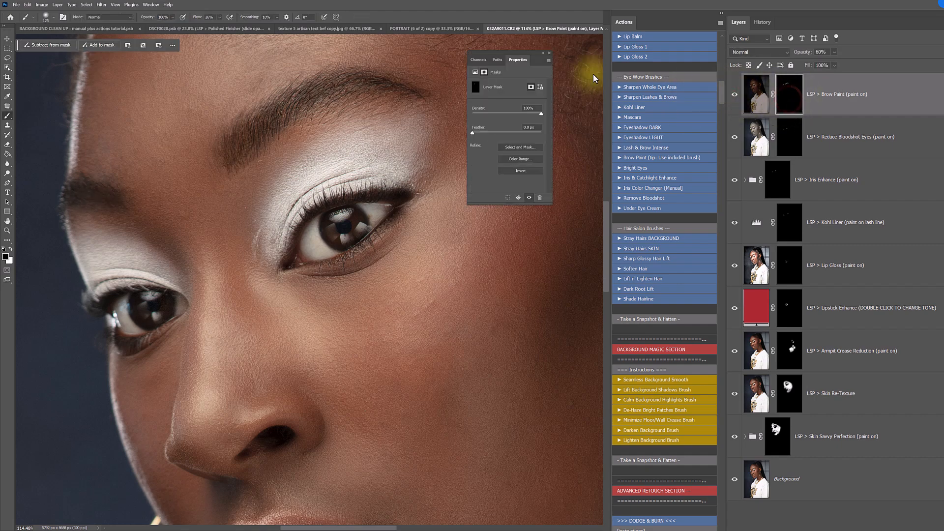
pyautogui.click(549, 53)
pyautogui.click(793, 96)
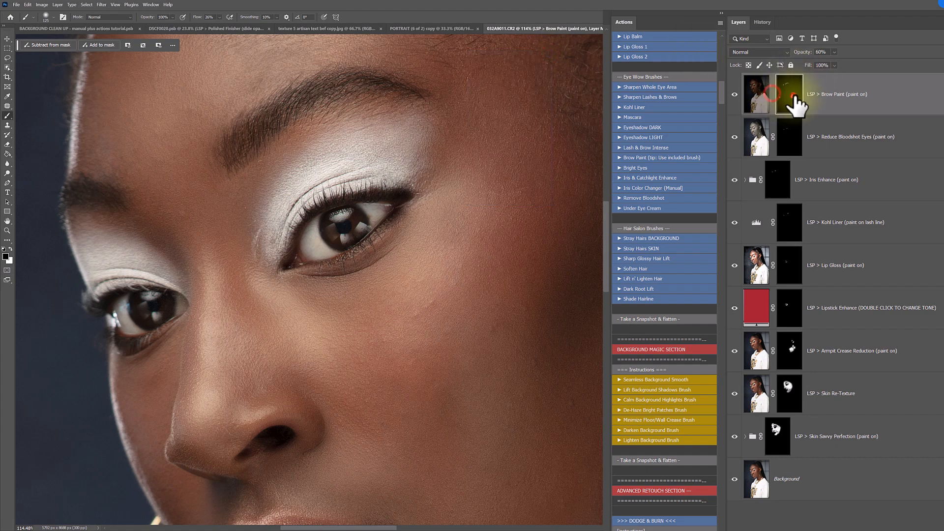
pyautogui.hotkey('ctrl', 't')
pyautogui.click(290, 178)
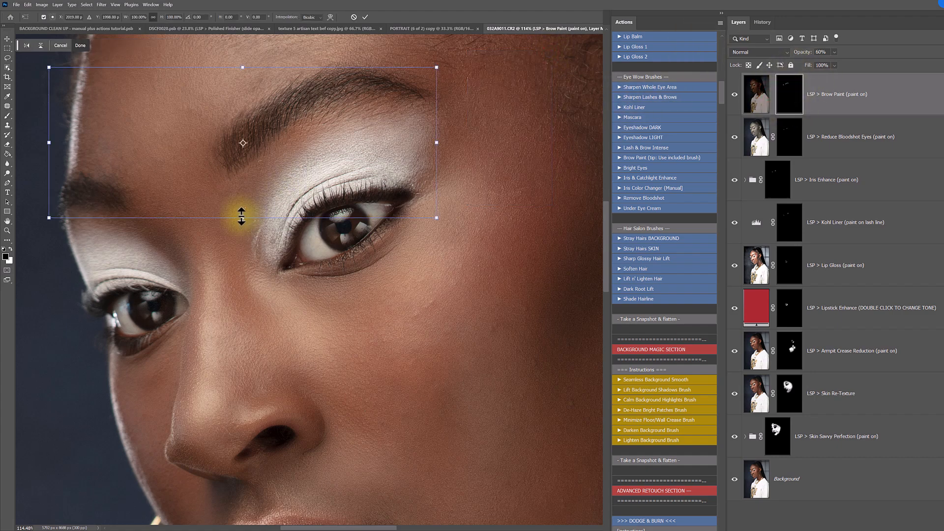
pyautogui.moveTo(242, 217); pyautogui.dragTo(243, 237)
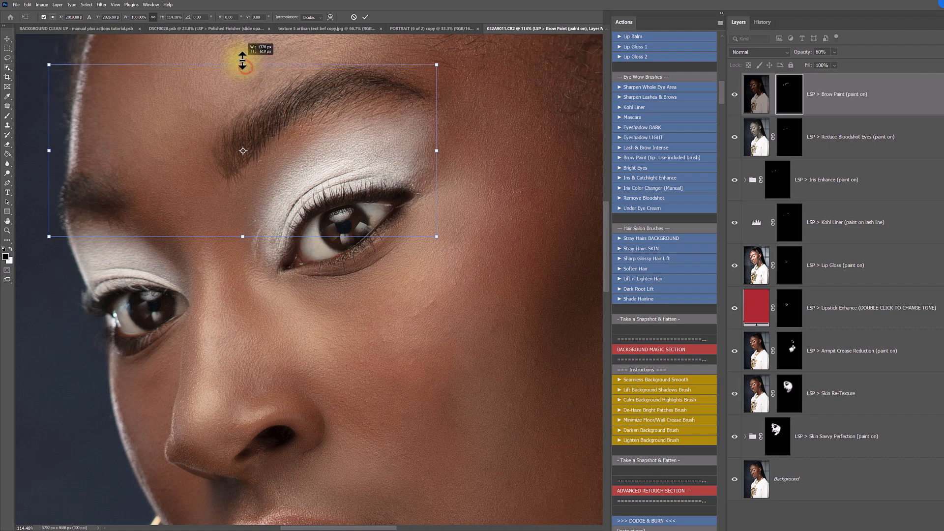
pyautogui.moveTo(243, 66); pyautogui.dragTo(243, 52)
# - Warp the Brow Paint mask to fit the shape of the near eyebrow and apply the transformation
pyautogui.rightClick(397, 108)
pyautogui.click(434, 164)
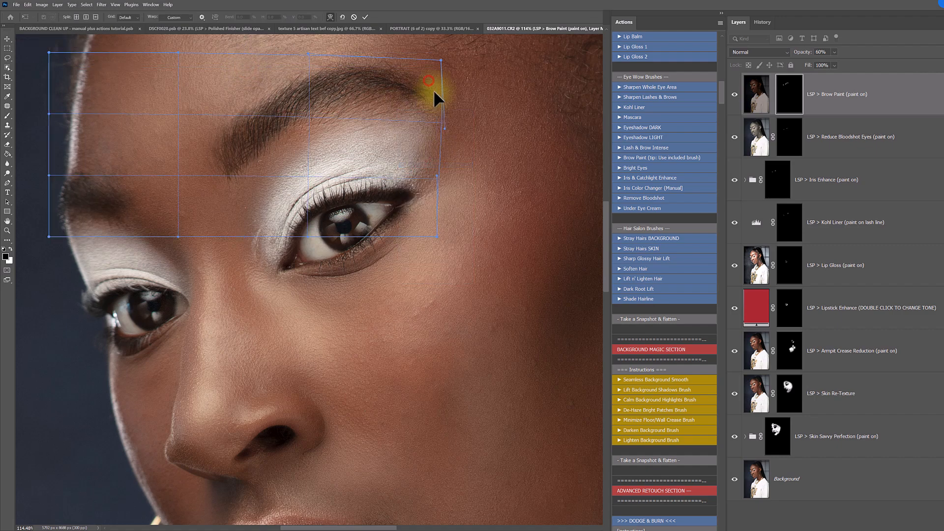
pyautogui.moveTo(432, 87); pyautogui.dragTo(436, 109)
pyautogui.moveTo(181, 135); pyautogui.dragTo(176, 123)
pyautogui.moveTo(425, 88); pyautogui.dragTo(427, 69)
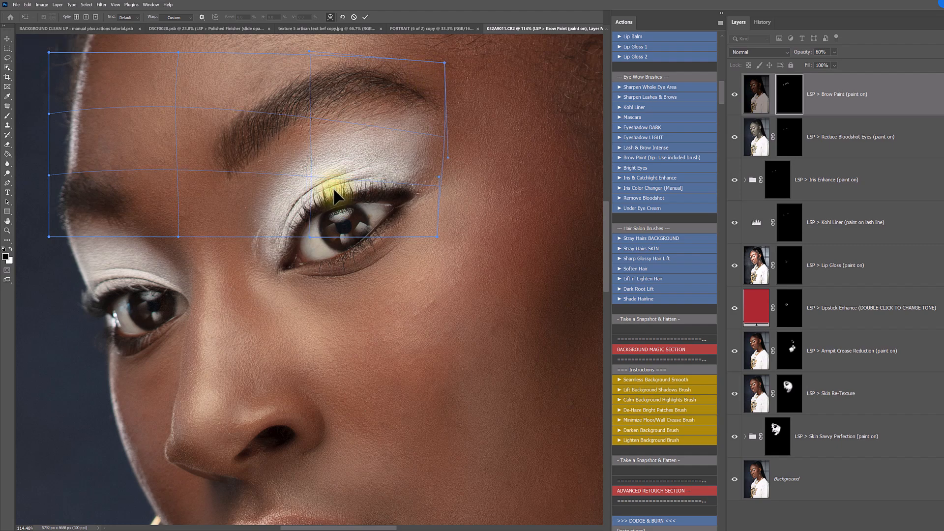
pyautogui.click(784, 100)
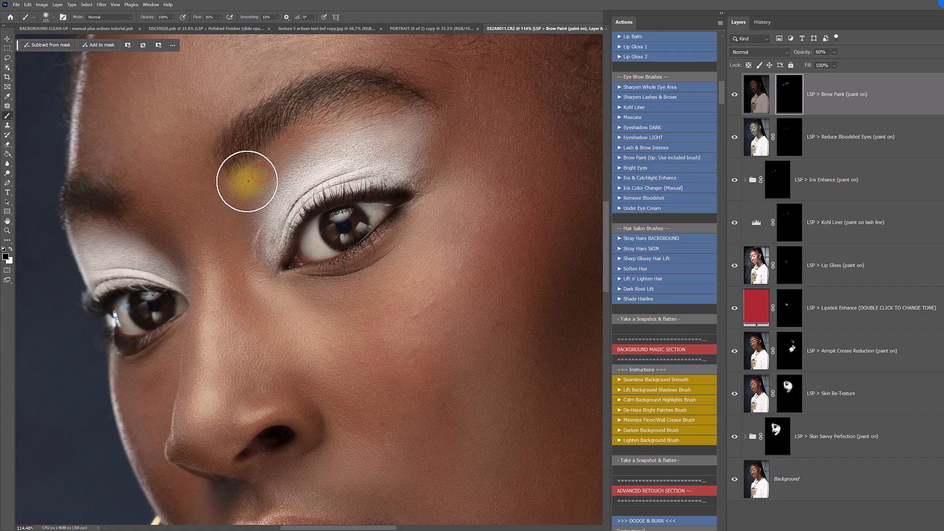
# - Clean up the near eyebrow's mask in black, then build up both eyebrows in white with a larger soft brush
pyautogui.moveTo(199, 142)
pyautogui.mouseDown()
pyautogui.moveTo(249, 171)
pyautogui.moveTo(318, 127)
pyautogui.mouseUp()
pyautogui.keyDown('alt'); pyautogui.click(440, 205); pyautogui.keyUp('alt')
pyautogui.keyDown('alt'); pyautogui.click(440, 204); pyautogui.keyUp('alt')
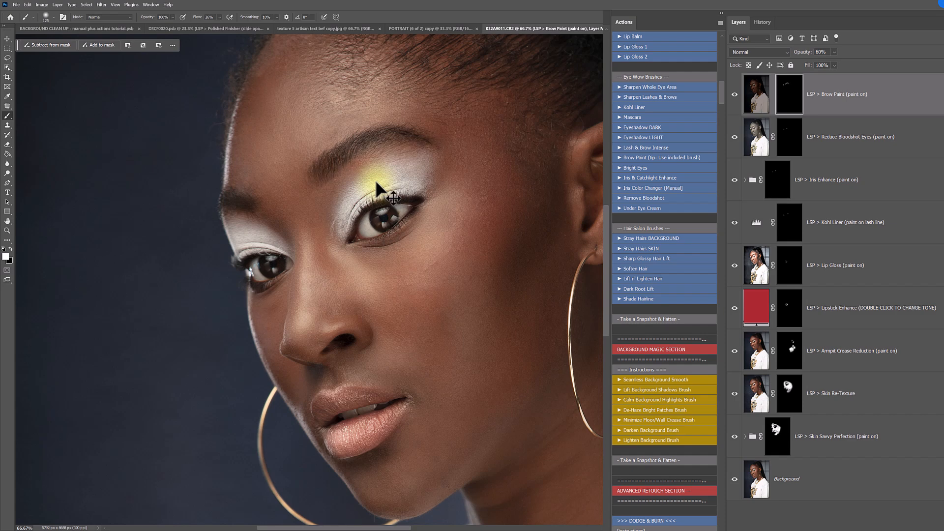
pyautogui.rightClick(372, 161)
pyautogui.moveTo(444, 177); pyautogui.dragTo(442, 178)
pyautogui.moveTo(397, 141); pyautogui.dragTo(317, 176)
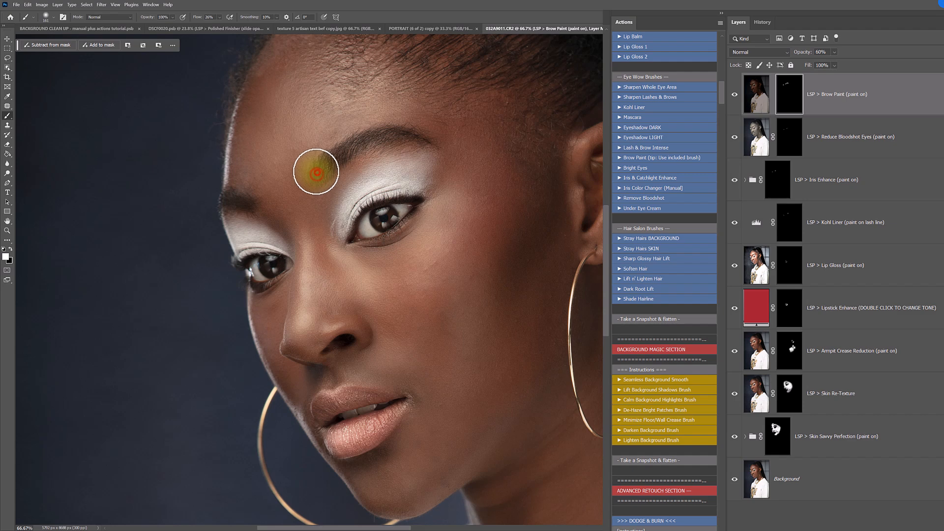
pyautogui.moveTo(250, 208); pyautogui.dragTo(213, 208)
pyautogui.moveTo(318, 171)
pyautogui.mouseDown()
pyautogui.moveTo(336, 165)
pyautogui.moveTo(338, 149)
pyautogui.moveTo(430, 166)
pyautogui.moveTo(380, 145)
pyautogui.moveTo(440, 152)
pyautogui.mouseUp()
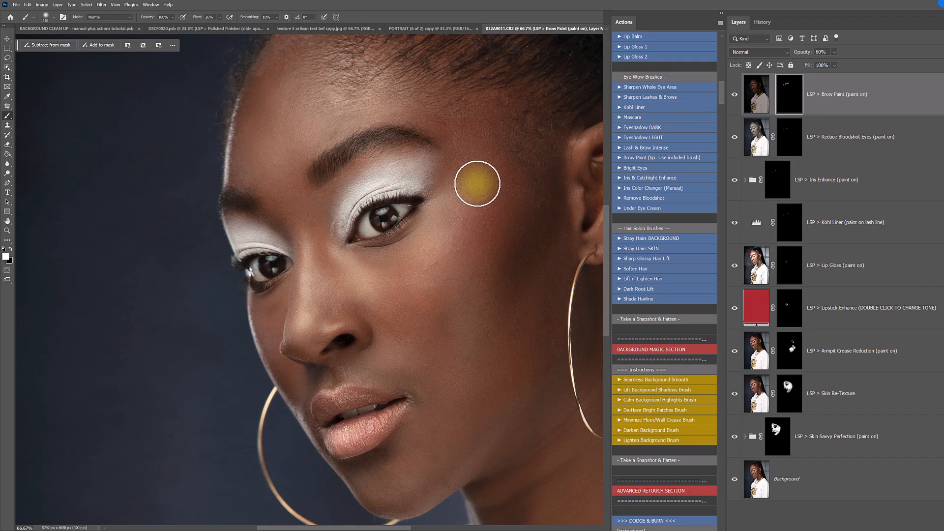
# - Run Shade Hairline and paint its mask along the hairline with a 354 px soft brush
pyautogui.moveTo(473, 149); pyautogui.dragTo(407, 312)
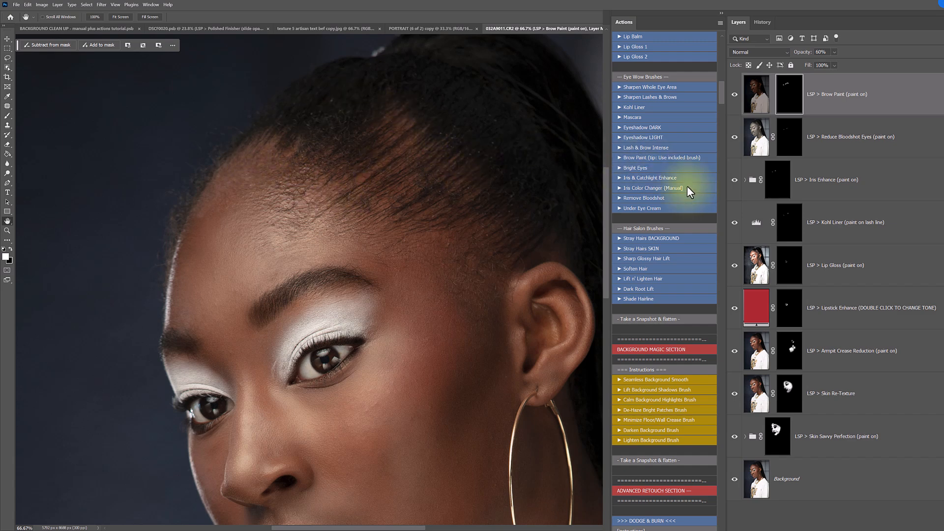
pyautogui.scroll(-3, 686, 186)
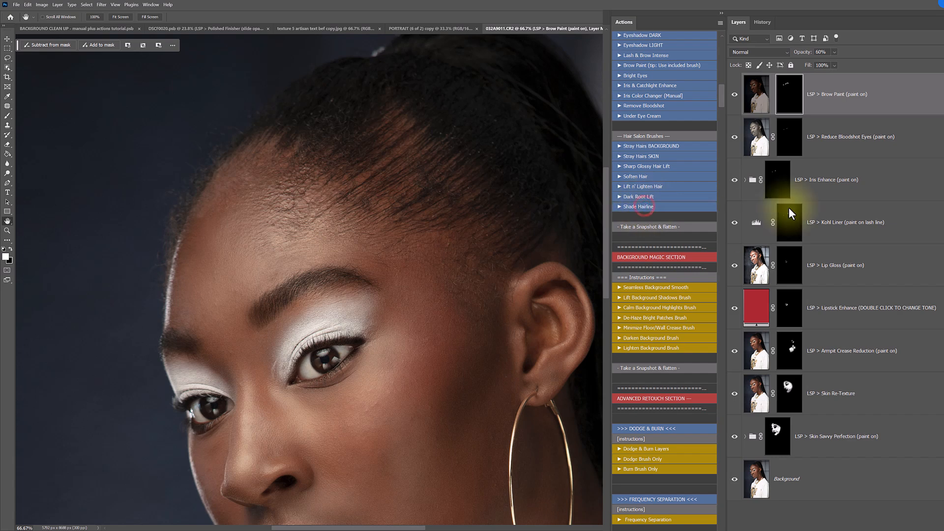
pyautogui.rightClick(436, 163)
pyautogui.click(512, 182)
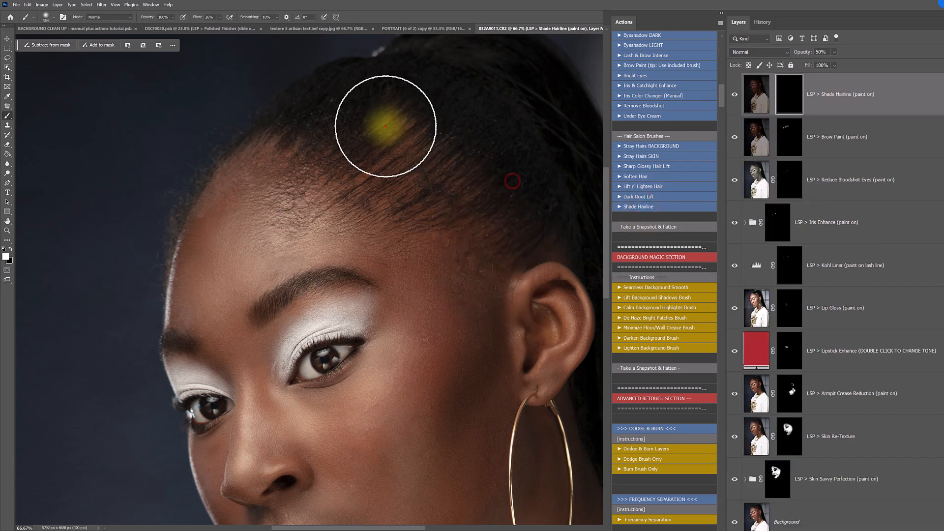
pyautogui.moveTo(480, 215)
pyautogui.mouseDown()
pyautogui.moveTo(485, 236)
pyautogui.moveTo(385, 180)
pyautogui.moveTo(305, 152)
pyautogui.moveTo(252, 150)
pyautogui.moveTo(199, 229)
pyautogui.moveTo(194, 206)
pyautogui.moveTo(191, 221)
pyautogui.moveTo(289, 151)
pyautogui.moveTo(216, 207)
pyautogui.moveTo(400, 102)
pyautogui.moveTo(400, 152)
pyautogui.moveTo(466, 210)
pyautogui.moveTo(400, 152)
pyautogui.moveTo(331, 143)
pyautogui.moveTo(217, 189)
pyautogui.mouseUp()
# - Paint more of the Shade Hairline mask with a larger soft brush, then soften its front edge in black
pyautogui.rightClick(340, 225)
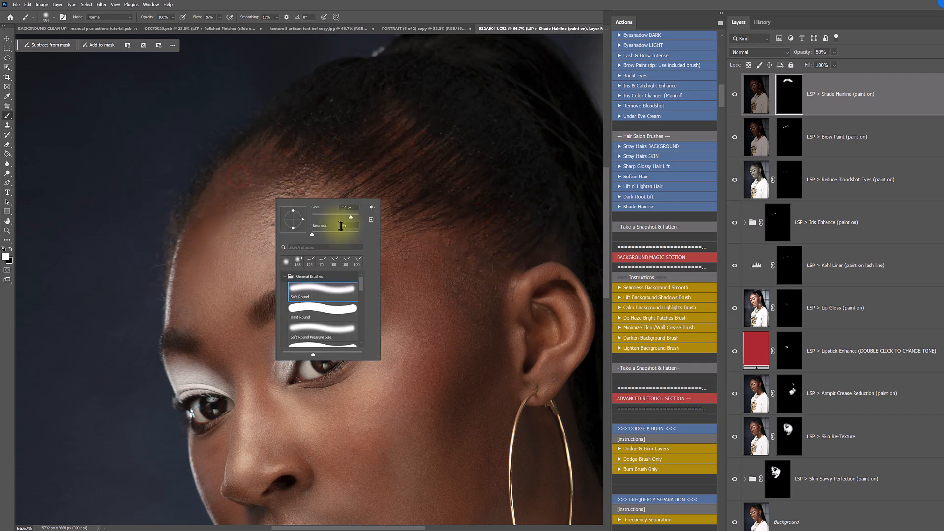
pyautogui.moveTo(355, 219); pyautogui.dragTo(352, 220)
pyautogui.click(445, 226)
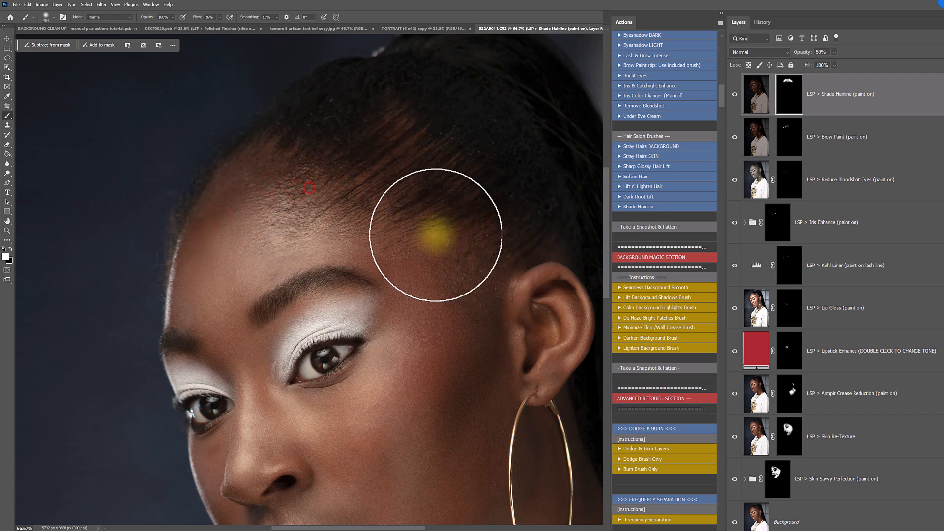
pyautogui.press('x')
pyautogui.moveTo(253, 165); pyautogui.dragTo(242, 182)
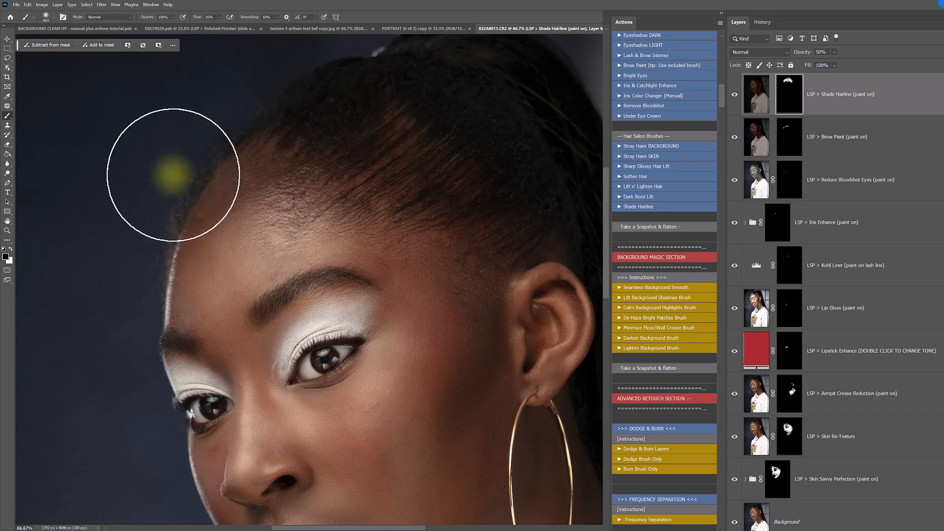
pyautogui.click(500, 228)
# - Touch up the Shade Hairline mask near the forehead with a resized brush and compare the layer hidden and shown
pyautogui.scroll(-5, 354, 280)
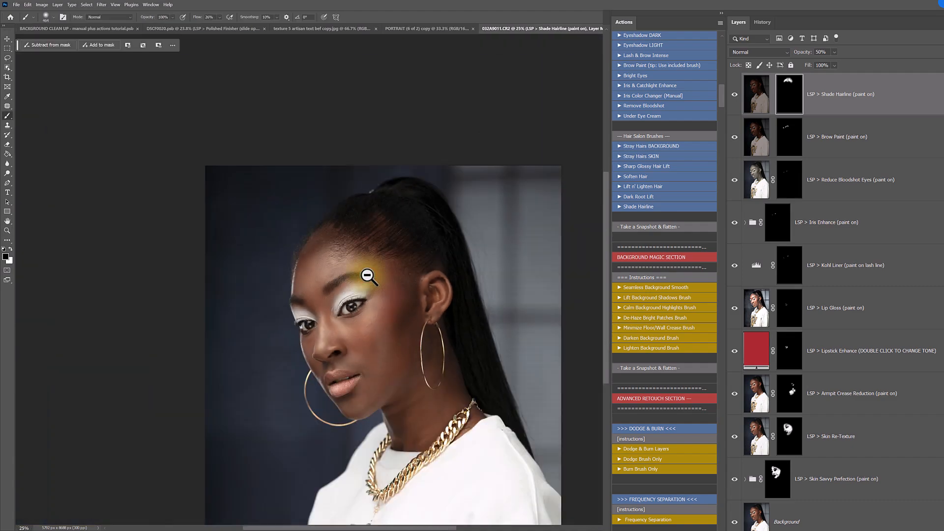
pyautogui.rightClick(337, 253)
pyautogui.moveTo(414, 271); pyautogui.dragTo(393, 269)
pyautogui.press('x')
pyautogui.moveTo(323, 230)
pyautogui.mouseDown()
pyautogui.moveTo(310, 255)
pyautogui.moveTo(335, 229)
pyautogui.moveTo(313, 249)
pyautogui.moveTo(330, 269)
pyautogui.moveTo(325, 252)
pyautogui.moveTo(306, 266)
pyautogui.moveTo(322, 251)
pyautogui.moveTo(316, 257)
pyautogui.moveTo(391, 277)
pyautogui.moveTo(359, 268)
pyautogui.moveTo(321, 283)
pyautogui.moveTo(302, 263)
pyautogui.mouseUp()
pyautogui.click(734, 94)
pyautogui.click(734, 95)
pyautogui.click(735, 94)
pyautogui.click(735, 95)
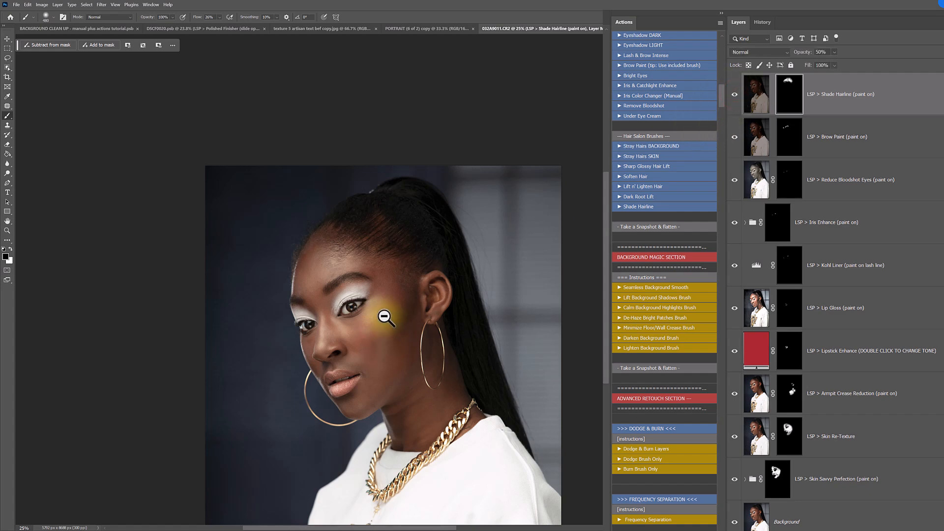
# - Run the Brighten Up Face action from the Skin Prep Brushes
pyautogui.moveTo(357, 303); pyautogui.dragTo(375, 323)
pyautogui.press('b')
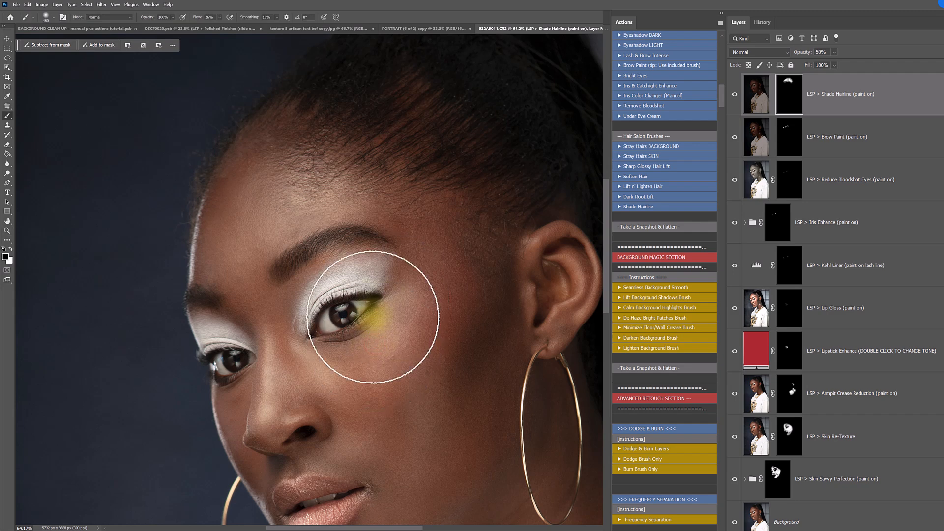
pyautogui.press('h')
pyautogui.moveTo(347, 362); pyautogui.dragTo(343, 283)
pyautogui.scroll(10, 648, 147)
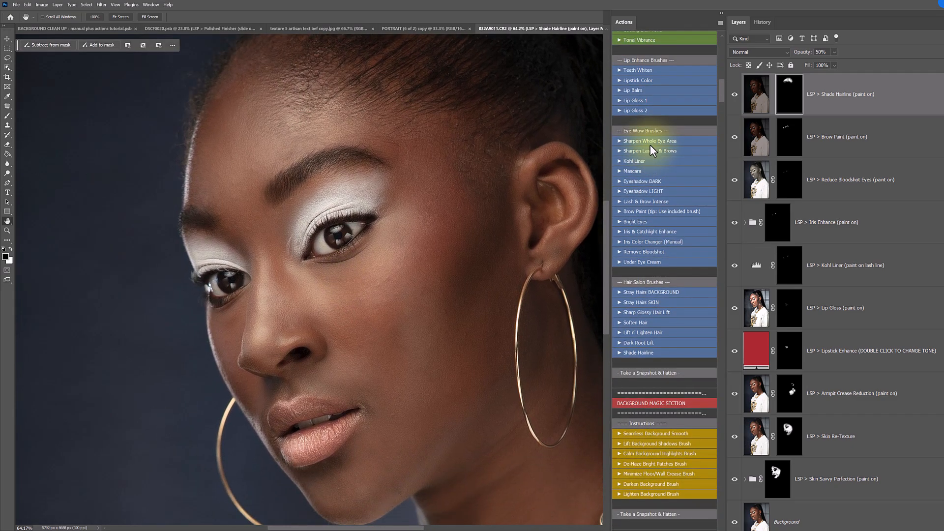
pyautogui.scroll(8, 651, 149)
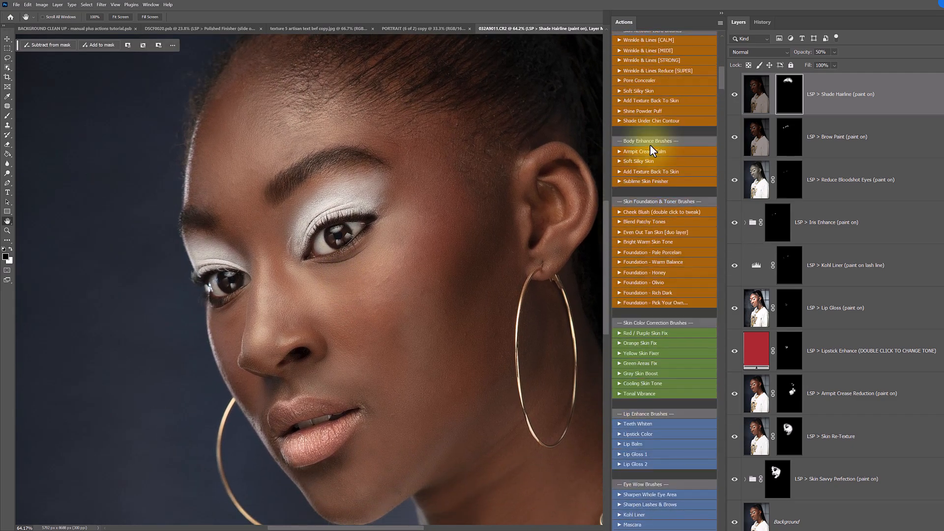
pyautogui.scroll(3, 659, 132)
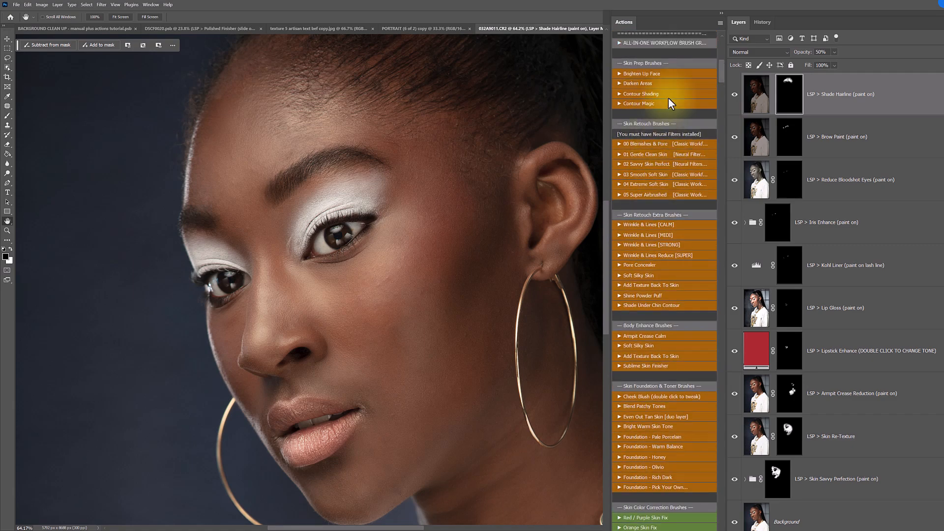
pyautogui.click(650, 74)
# - Paint the Brighten Face mask in white over the forehead and cheek with a much larger soft brush
pyautogui.press('z')
pyautogui.keyDown('alt'); pyautogui.click(345, 270); pyautogui.keyUp('alt')
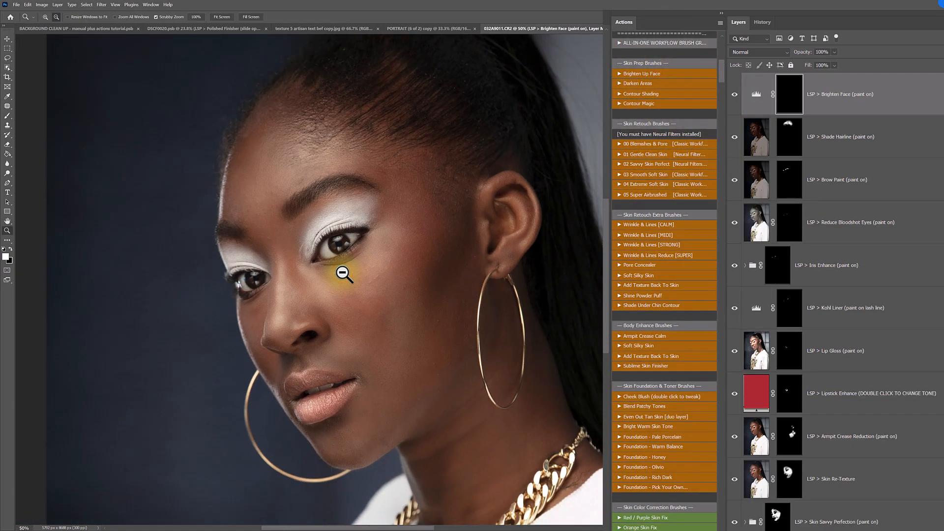
pyautogui.keyDown('alt'); pyautogui.click(343, 273); pyautogui.keyUp('alt')
pyautogui.keyDown('alt'); pyautogui.click(343, 272); pyautogui.keyUp('alt')
pyautogui.press(']')
pyautogui.press(']')
pyautogui.press(']')
pyautogui.press(']')
pyautogui.press(']')
pyautogui.press(']')
pyautogui.click(325, 216)
pyautogui.click(342, 278)
pyautogui.click(353, 349)
pyautogui.click(363, 315)
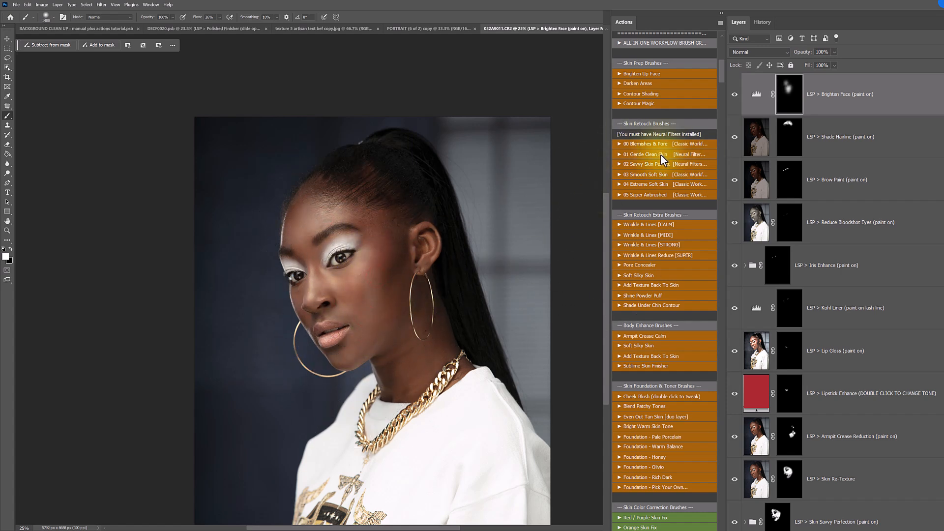
# - Run Highlight/White Saver Brush and paint its mask over the white sweatshirt with a 2200 px soft brush
pyautogui.scroll(5, 660, 154)
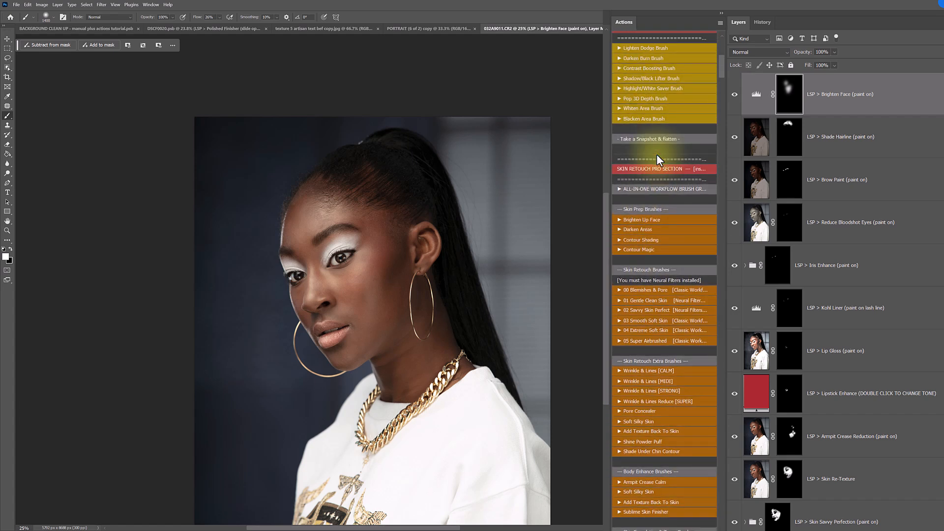
pyautogui.scroll(1, 657, 155)
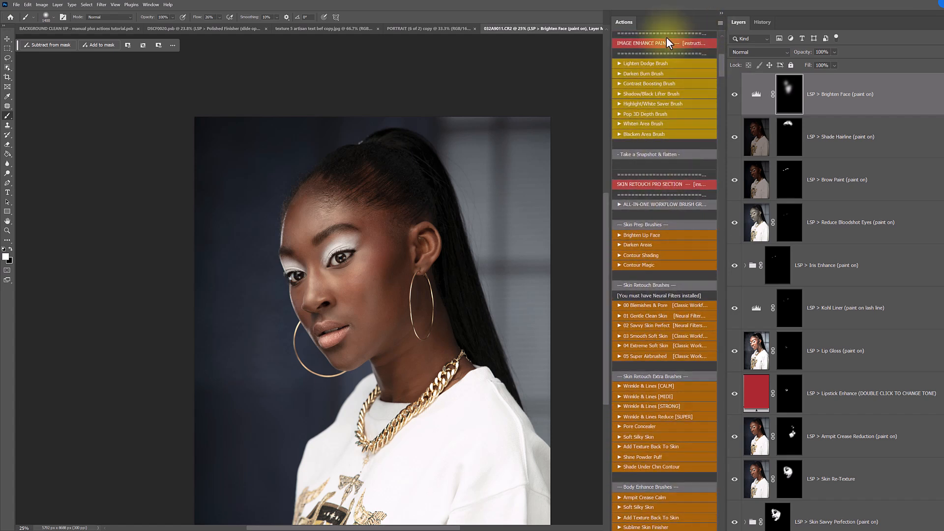
pyautogui.click(652, 96)
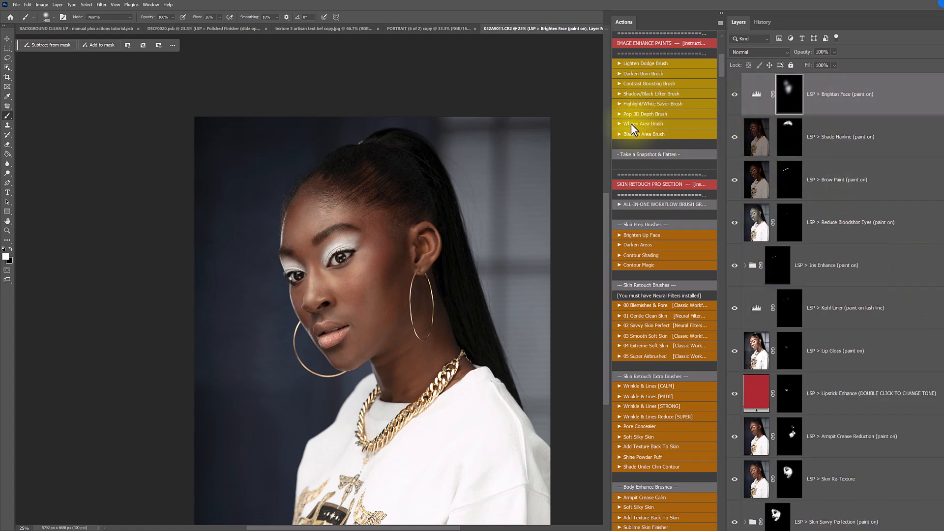
pyautogui.click(627, 104)
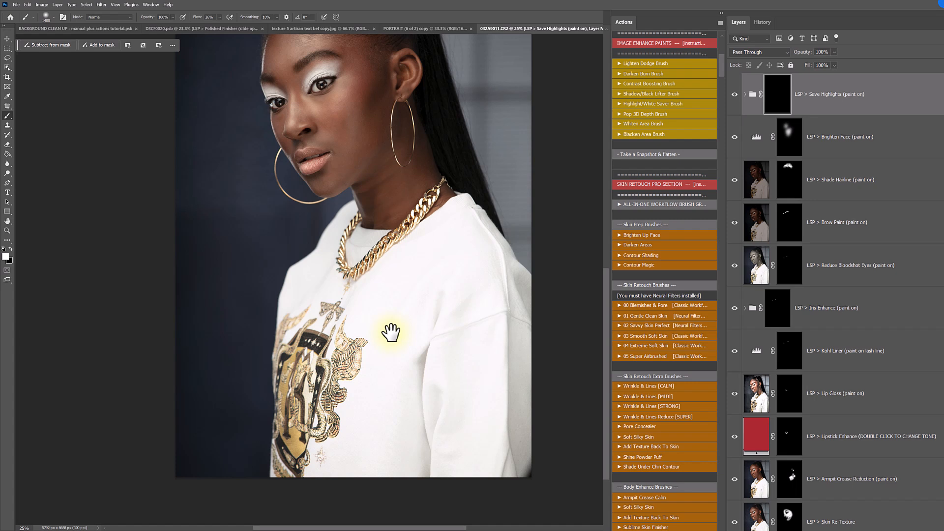
pyautogui.press(']')
pyautogui.press(']')
pyautogui.press(']')
pyautogui.press(']')
pyautogui.click(387, 362)
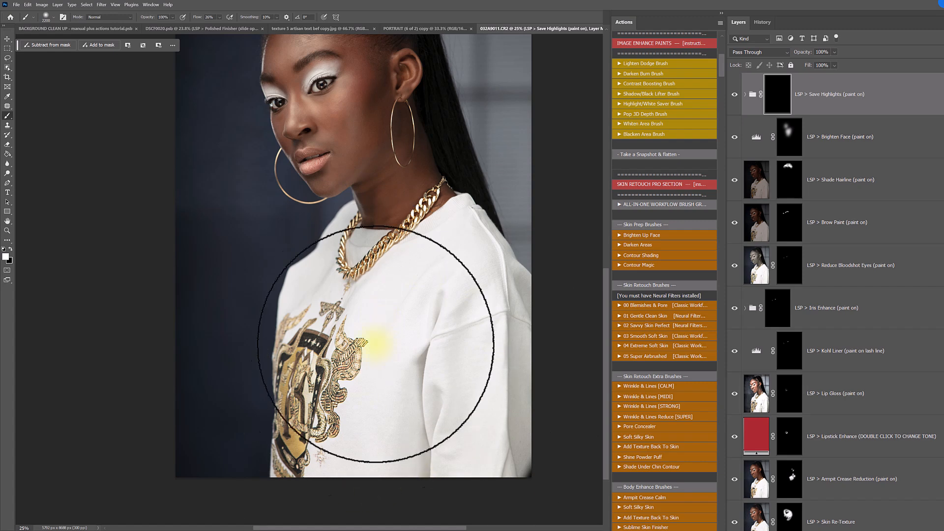
pyautogui.moveTo(424, 267); pyautogui.dragTo(418, 307)
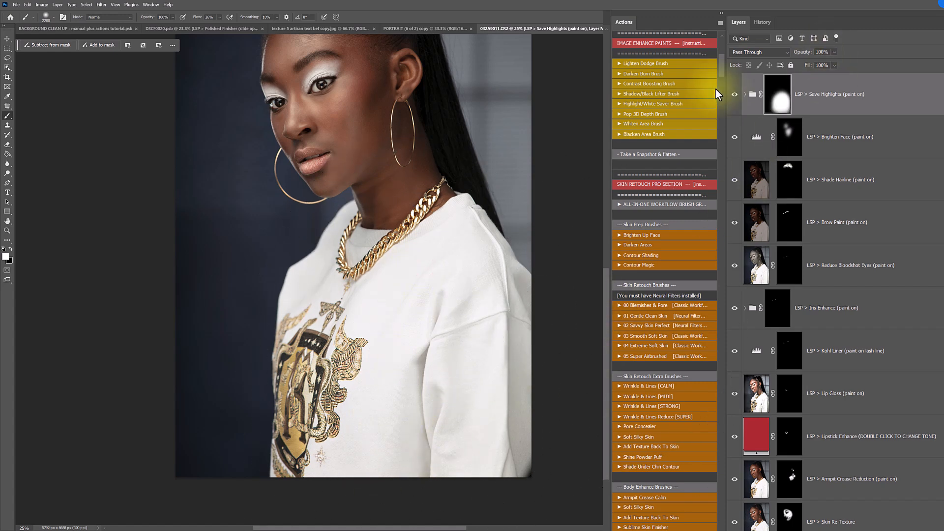
# - Compare the sweatshirt with and without the Save Highlights group by toggling its visibility
pyautogui.click(733, 94)
pyautogui.click(734, 94)
pyautogui.click(734, 93)
pyautogui.click(734, 94)
pyautogui.click(734, 94)
pyautogui.click(734, 94)
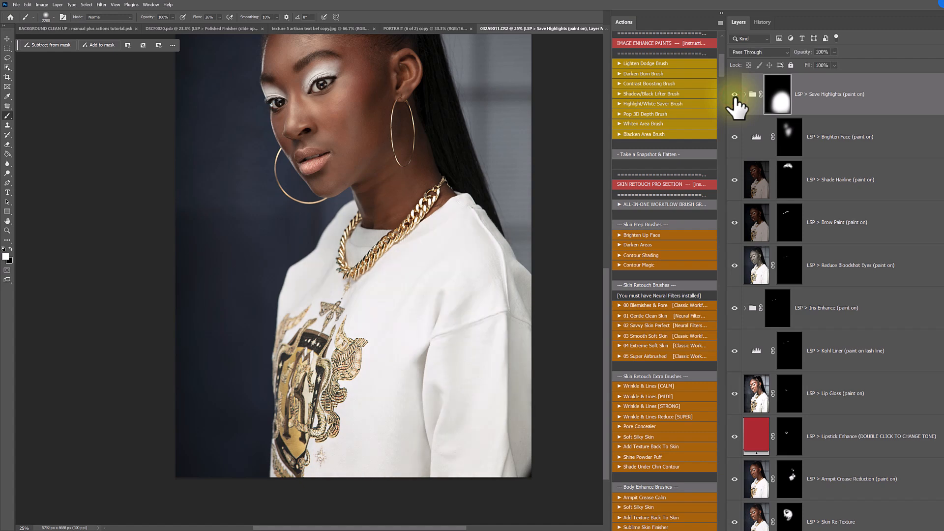
pyautogui.click(734, 94)
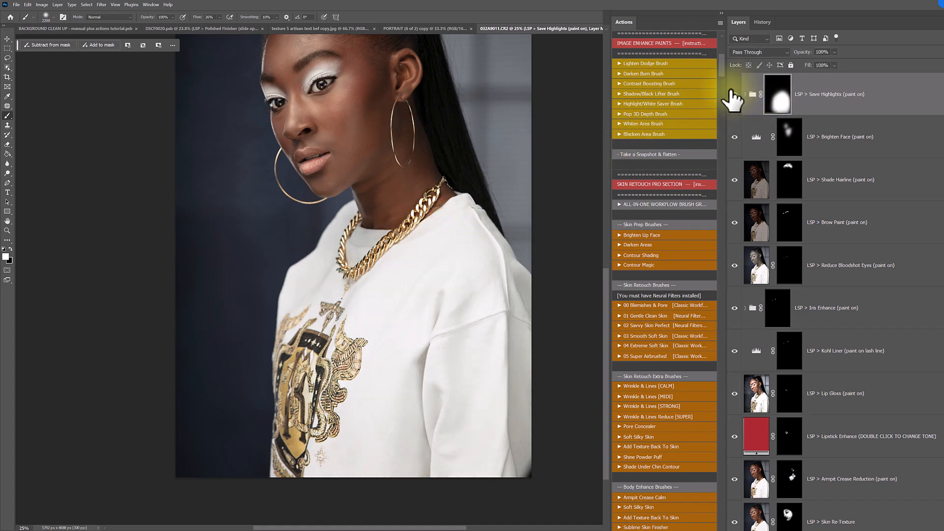
pyautogui.click(734, 94)
pyautogui.click(734, 94)
# - Run Contour Shading and paint its mask over the side of the face, the neck and the upper forehead
pyautogui.click(653, 252)
pyautogui.scroll(2, 397, 116)
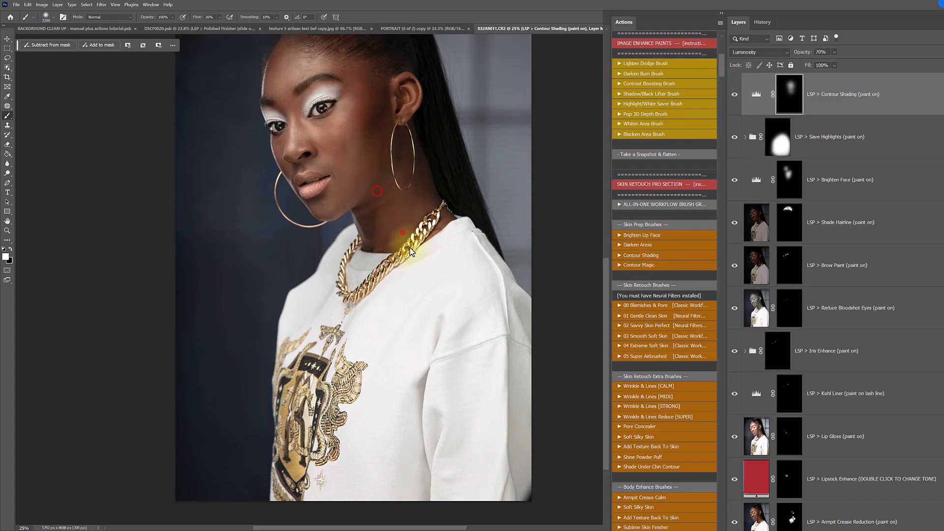
pyautogui.scroll(2, 388, 123)
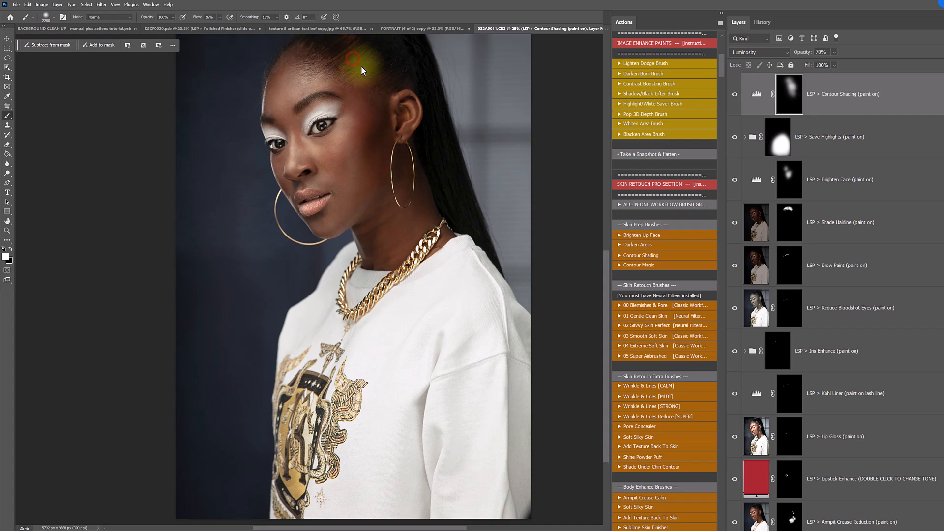
pyautogui.scroll(-4, 386, 341)
pyautogui.scroll(6, 385, 340)
# - Compare the portrait before and after the retouch by hiding and showing all layers above the Background
pyautogui.click(880, 109)
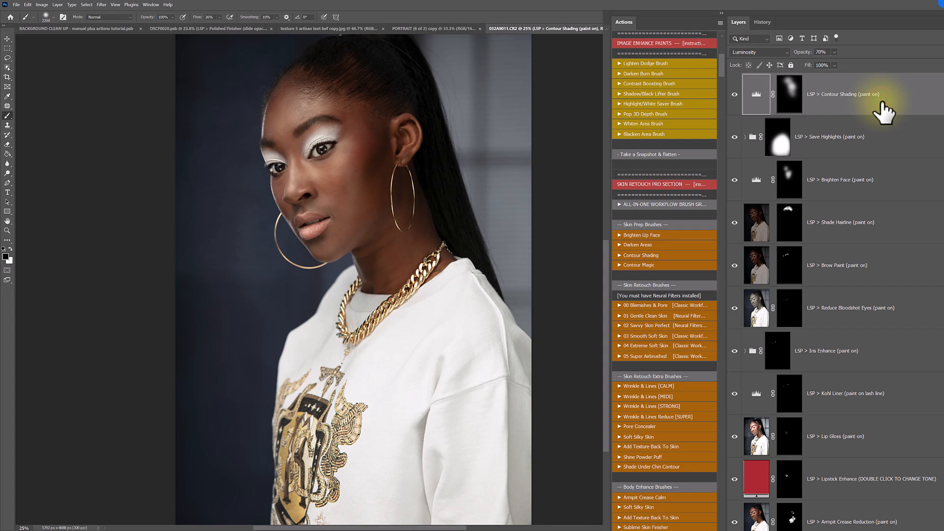
pyautogui.scroll(-1, 882, 104)
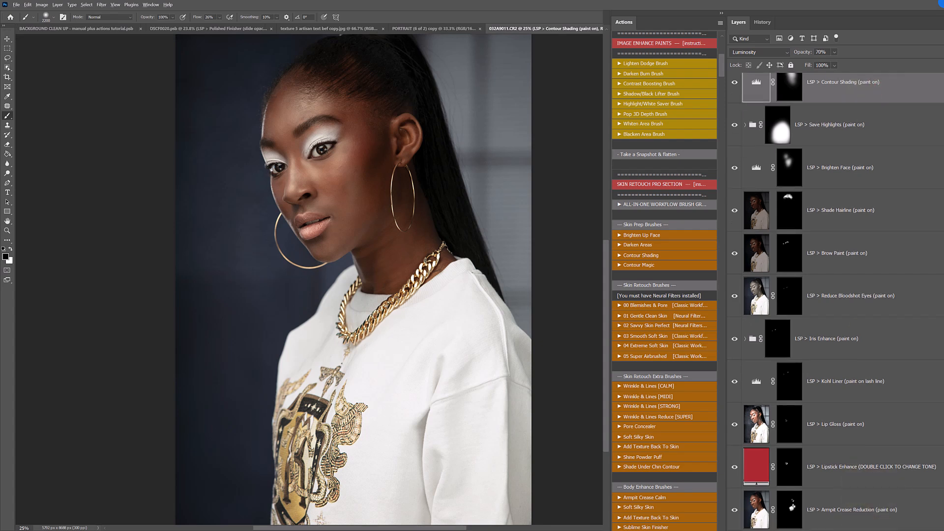
pyautogui.keyDown('alt'); pyautogui.click(735, 530); pyautogui.keyUp('alt')
pyautogui.keyDown('alt'); pyautogui.click(734, 530); pyautogui.keyUp('alt')
pyautogui.press('z')
pyautogui.moveTo(348, 198); pyautogui.dragTo(358, 206)
pyautogui.keyDown('alt'); pyautogui.click(734, 529); pyautogui.keyUp('alt')
pyautogui.keyDown('alt'); pyautogui.click(735, 530); pyautogui.keyUp('alt')
pyautogui.keyDown('alt'); pyautogui.click(734, 530); pyautogui.keyUp('alt')
pyautogui.keyDown('alt'); pyautogui.click(734, 530); pyautogui.keyUp('alt')
pyautogui.keyDown('alt'); pyautogui.click(734, 530); pyautogui.keyUp('alt')
pyautogui.keyDown('alt'); pyautogui.click(734, 530); pyautogui.keyUp('alt')
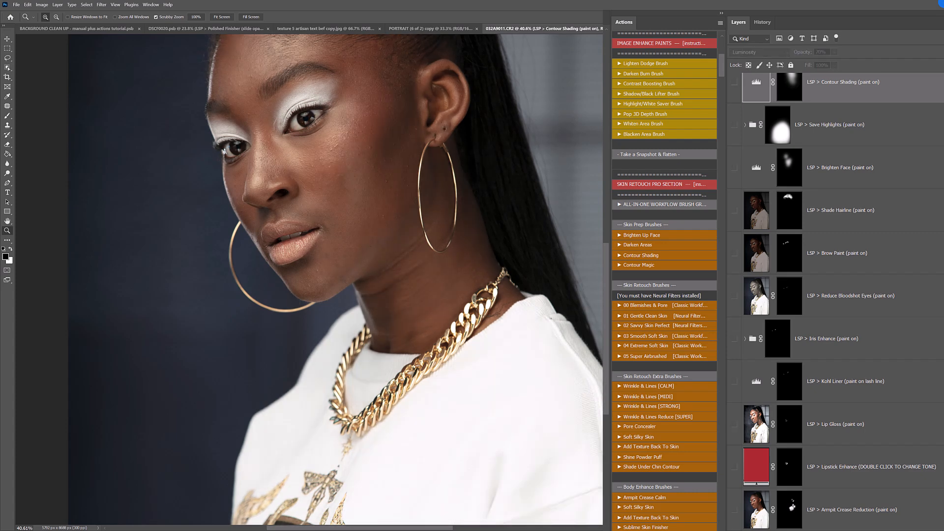
pyautogui.scroll(1, 885, 374)
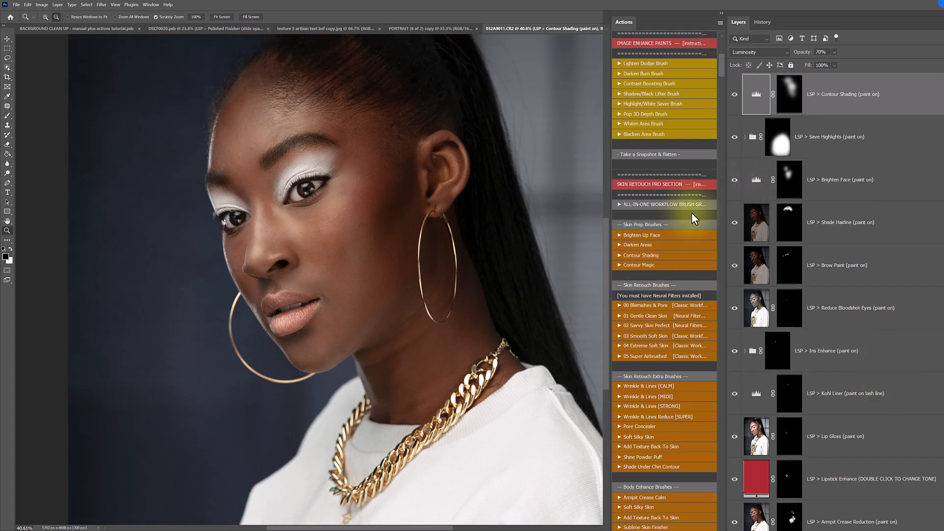
# - Run 01 Gentle Clean Skin, accept its Neural Filters message, and paint its mask in white over the near cheek and jaw
pyautogui.scroll(-3, 691, 212)
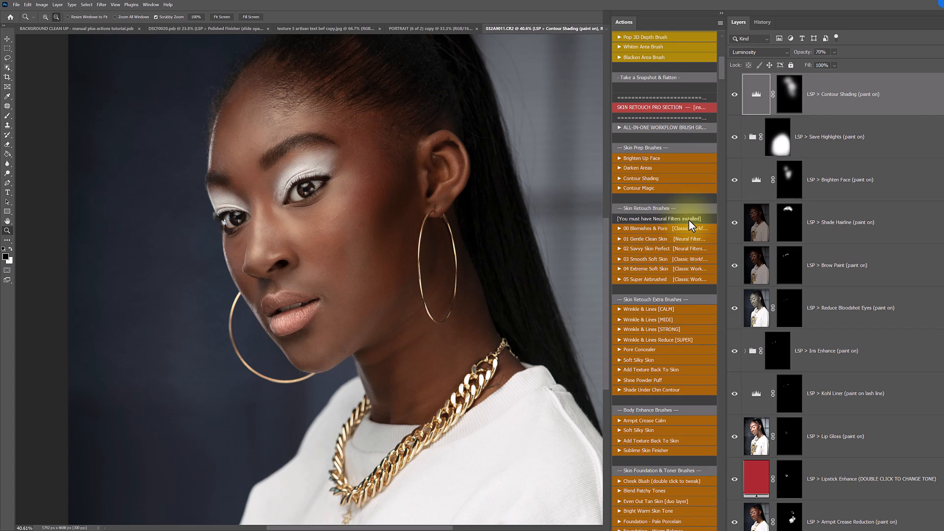
pyautogui.click(642, 239)
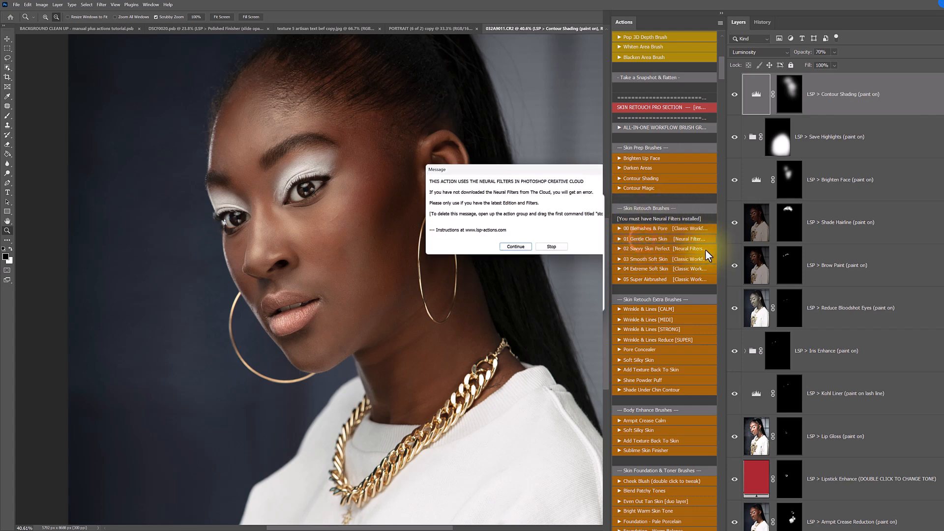
pyautogui.click(527, 245)
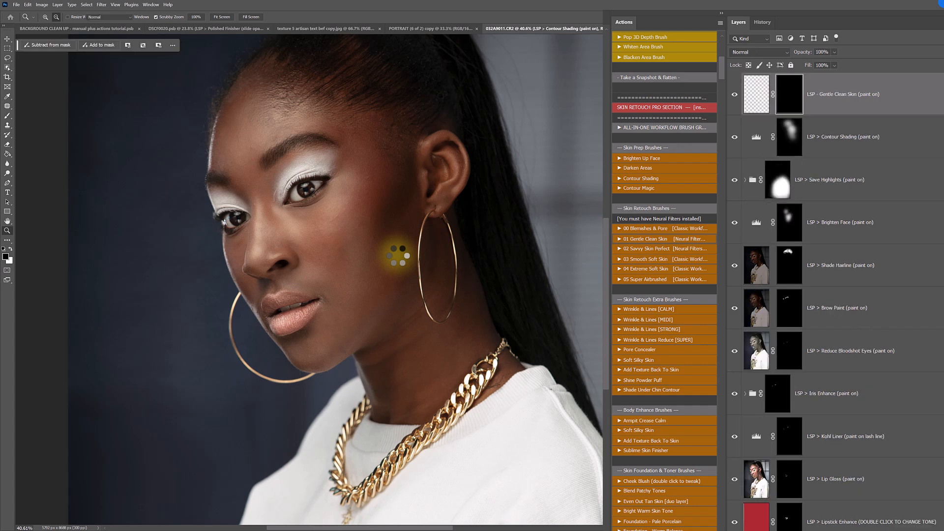
pyautogui.rightClick(399, 255)
pyautogui.moveTo(478, 275); pyautogui.dragTo(475, 274)
pyautogui.moveTo(384, 179); pyautogui.dragTo(332, 238)
pyautogui.press(']')
pyautogui.press(']')
pyautogui.press(']')
pyautogui.press(']')
pyautogui.press(']')
pyautogui.press(']')
pyautogui.moveTo(348, 225); pyautogui.dragTo(346, 318)
# - Paint the Gentle Clean Skin mask over the temple, forehead and front of the face, resizing the soft brush to fit
pyautogui.rightClick(346, 318)
pyautogui.moveTo(436, 308); pyautogui.dragTo(425, 308)
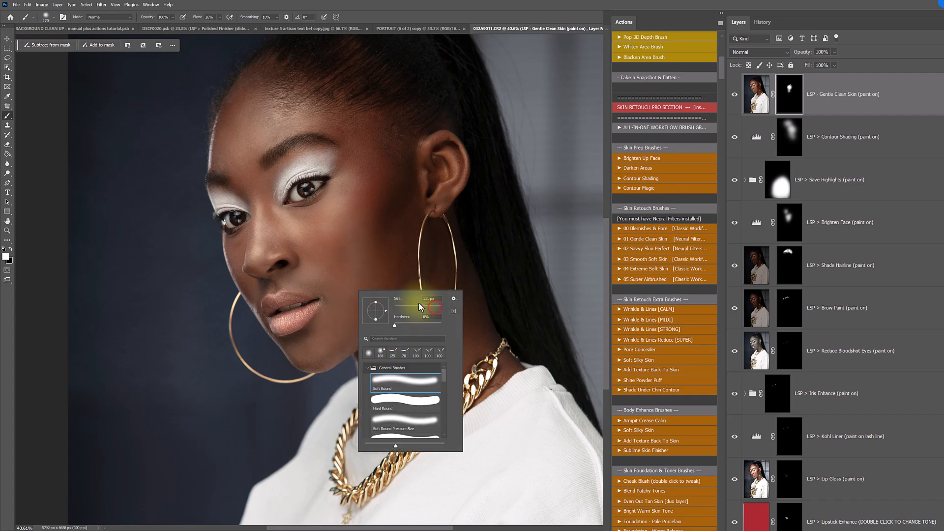
pyautogui.click(365, 172)
pyautogui.rightClick(367, 157)
pyautogui.moveTo(439, 174); pyautogui.dragTo(410, 152)
pyautogui.click(344, 134)
pyautogui.rightClick(334, 134)
pyautogui.click(346, 132)
pyautogui.moveTo(301, 112)
pyautogui.mouseDown()
pyautogui.moveTo(251, 133)
pyautogui.moveTo(283, 103)
pyautogui.moveTo(250, 178)
pyautogui.moveTo(253, 249)
pyautogui.moveTo(236, 241)
pyautogui.moveTo(234, 251)
pyautogui.moveTo(236, 271)
pyautogui.moveTo(259, 302)
pyautogui.mouseUp()
# - Extend the Gentle Clean Skin mask around the mouth, chin, under-eye area and nose with smaller soft brushes
pyautogui.press('[')
pyautogui.press('[')
pyautogui.press('[')
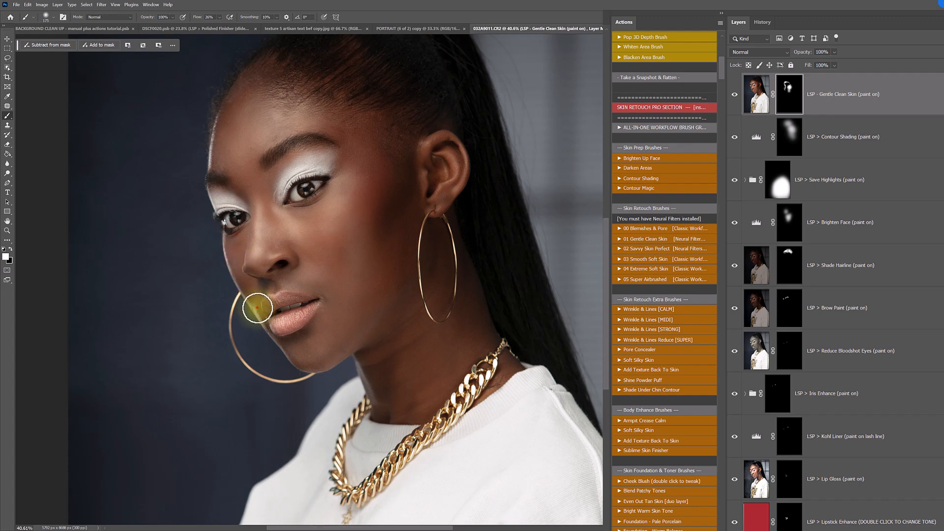
pyautogui.moveTo(257, 316)
pyautogui.mouseDown()
pyautogui.moveTo(296, 364)
pyautogui.moveTo(329, 358)
pyautogui.moveTo(314, 357)
pyautogui.moveTo(322, 319)
pyautogui.moveTo(293, 332)
pyautogui.moveTo(297, 354)
pyautogui.moveTo(324, 359)
pyautogui.moveTo(357, 341)
pyautogui.moveTo(325, 364)
pyautogui.mouseUp()
pyautogui.rightClick(347, 298)
pyautogui.moveTo(407, 315); pyautogui.dragTo(410, 316)
pyautogui.moveTo(369, 215); pyautogui.dragTo(315, 236)
pyautogui.moveTo(344, 205)
pyautogui.mouseDown()
pyautogui.moveTo(289, 230)
pyautogui.moveTo(301, 239)
pyautogui.mouseUp()
pyautogui.moveTo(309, 242)
pyautogui.mouseDown()
pyautogui.moveTo(332, 293)
pyautogui.moveTo(385, 289)
pyautogui.moveTo(391, 273)
pyautogui.moveTo(382, 219)
pyautogui.moveTo(356, 198)
pyautogui.moveTo(366, 169)
pyautogui.moveTo(360, 227)
pyautogui.moveTo(354, 137)
pyautogui.moveTo(226, 160)
pyautogui.moveTo(233, 108)
pyautogui.moveTo(248, 95)
pyautogui.moveTo(272, 108)
pyautogui.moveTo(272, 152)
pyautogui.moveTo(388, 193)
pyautogui.moveTo(335, 264)
pyautogui.moveTo(267, 287)
pyautogui.moveTo(258, 300)
pyautogui.moveTo(249, 285)
pyautogui.moveTo(257, 231)
pyautogui.moveTo(273, 242)
pyautogui.mouseUp()
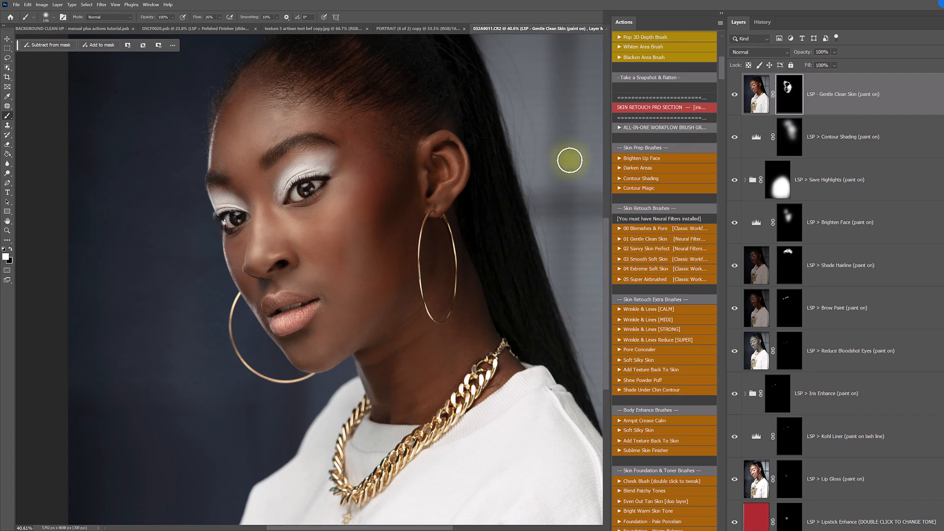
# - Run Add Texture Back To Skin and paint its mask over the face with a large soft brush
pyautogui.click(644, 371)
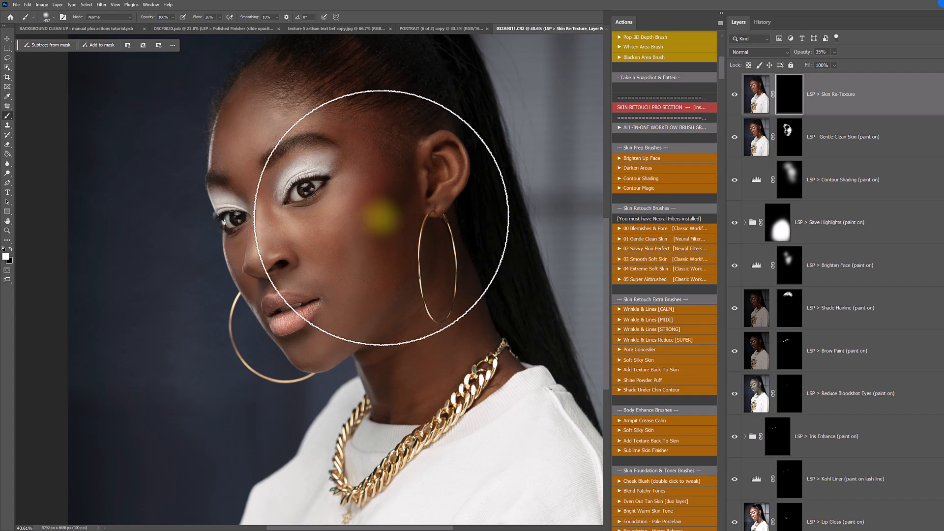
pyautogui.scroll(-2, 849, 449)
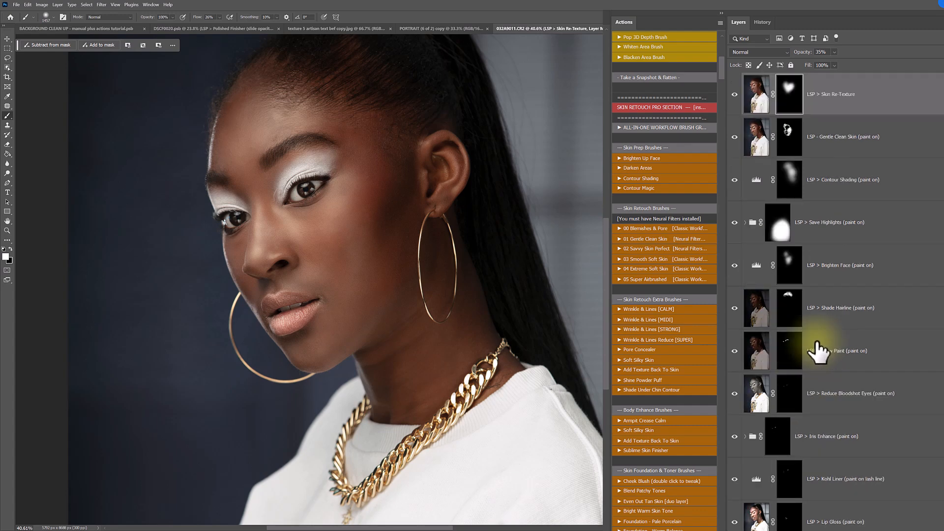
# - Erase excess Kohl Liner at the near eye's outer corner by painting its mask in black with a small soft brush, and compare the layer's visibility
pyautogui.click(789, 479)
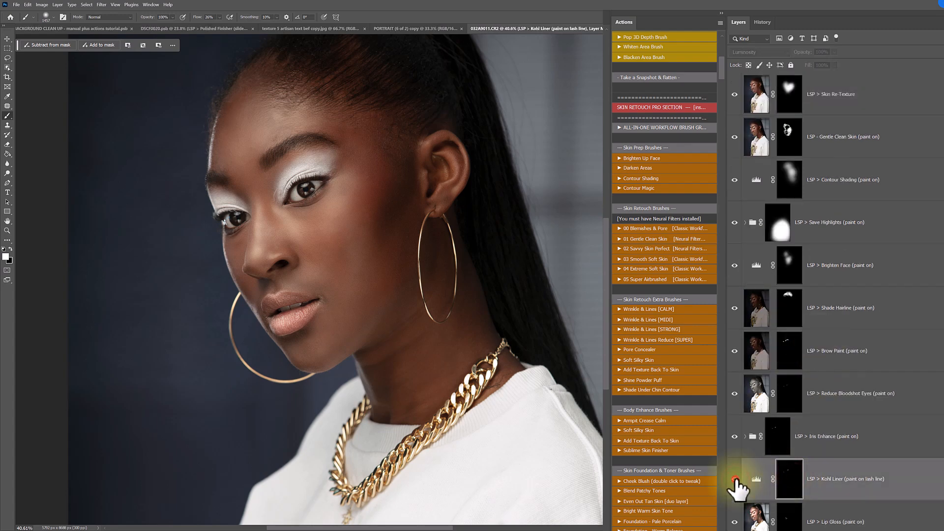
pyautogui.click(735, 479)
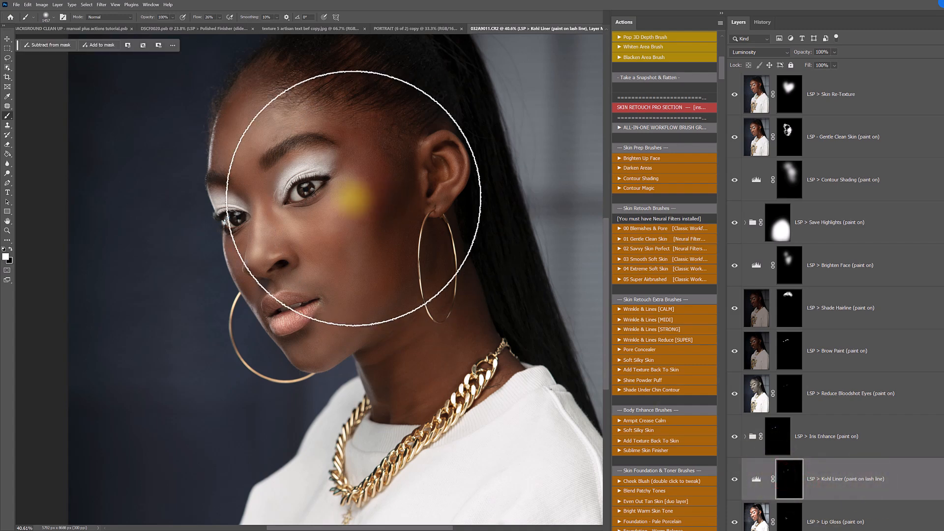
pyautogui.rightClick(371, 199)
pyautogui.moveTo(429, 220); pyautogui.dragTo(412, 217)
pyautogui.click(786, 479)
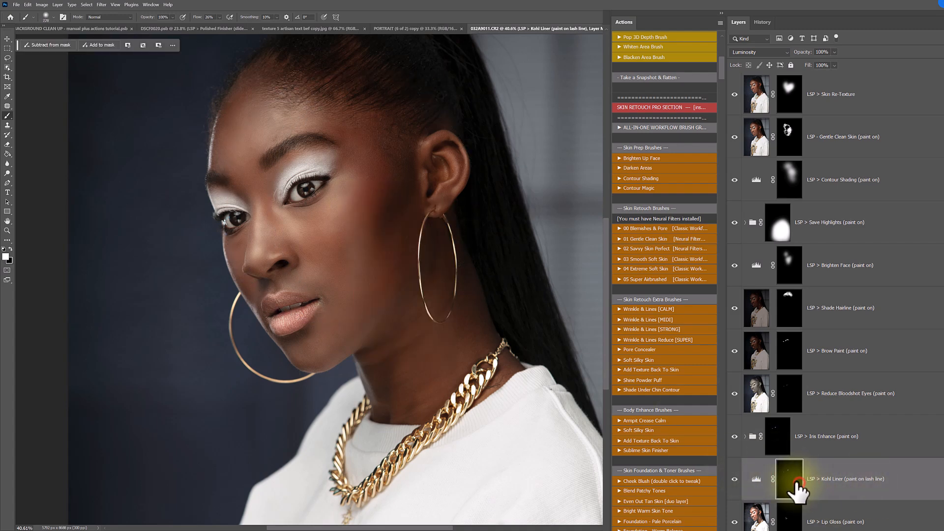
pyautogui.press('x')
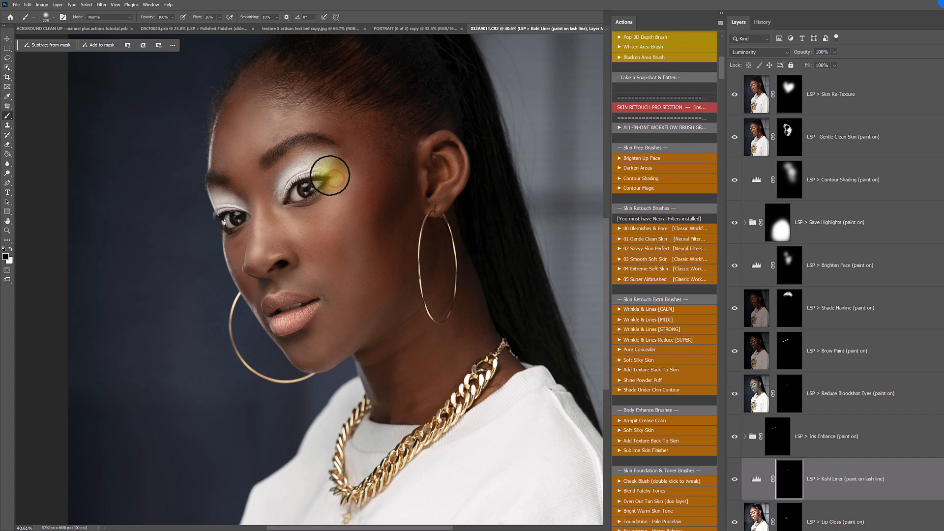
pyautogui.moveTo(338, 178)
pyautogui.mouseDown()
pyautogui.moveTo(320, 173)
pyautogui.moveTo(333, 172)
pyautogui.moveTo(295, 190)
pyautogui.moveTo(330, 179)
pyautogui.mouseUp()
pyautogui.click(735, 478)
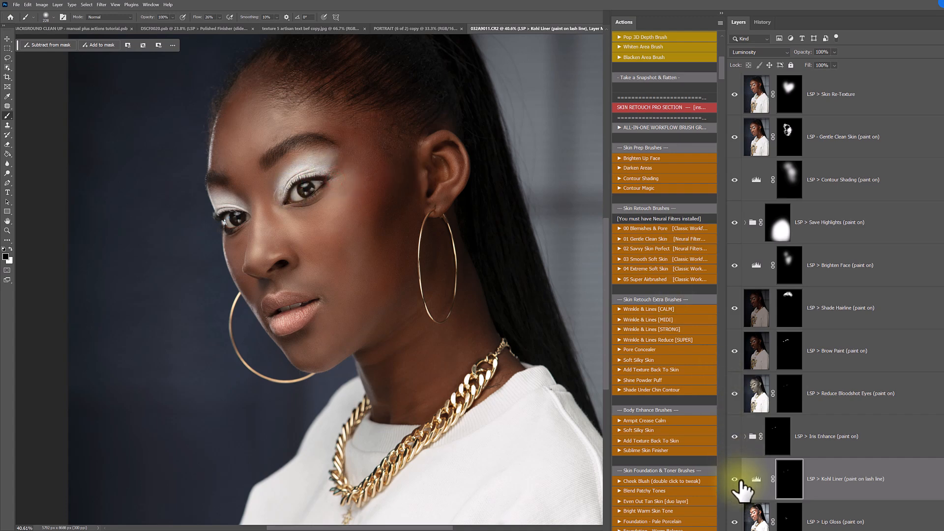
pyautogui.click(735, 479)
# - Compare the portrait with and without all the retouching layers
pyautogui.scroll(-2, 835, 302)
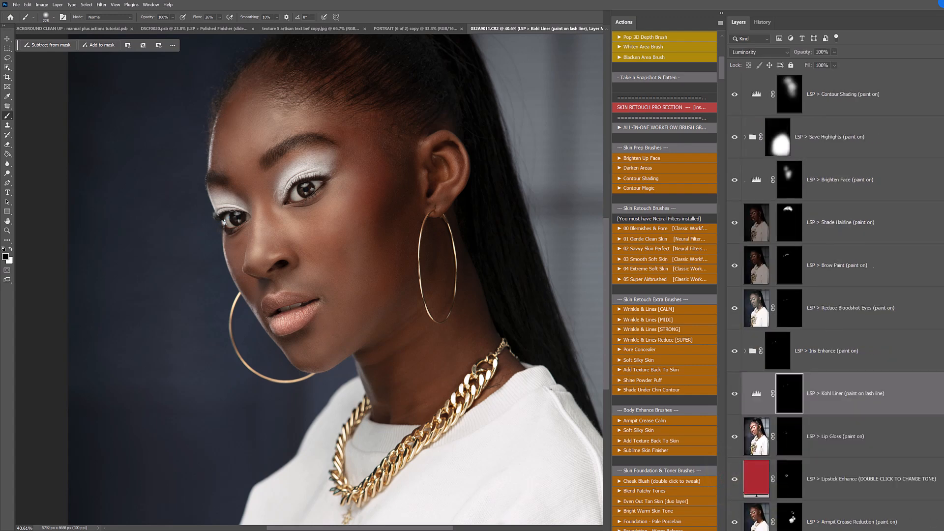
pyautogui.keyDown('alt'); pyautogui.click(734, 528); pyautogui.keyUp('alt')
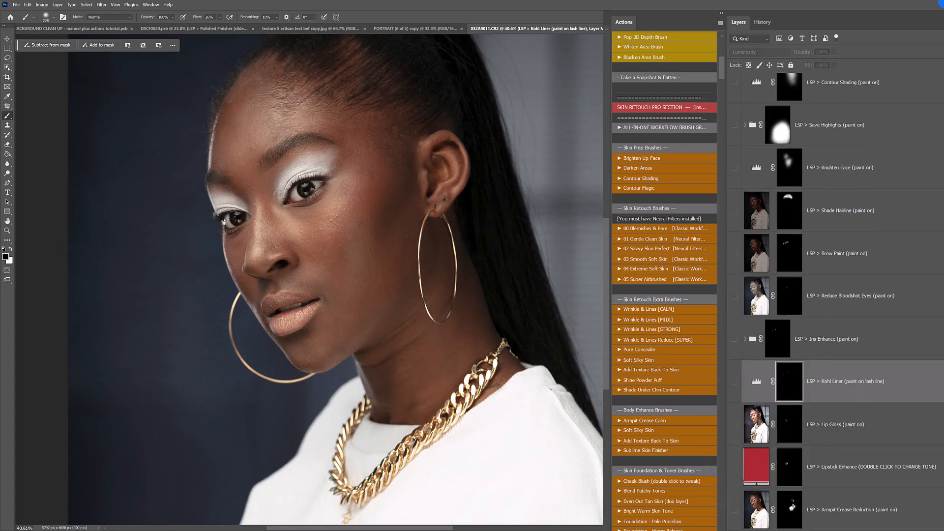
pyautogui.keyDown('alt'); pyautogui.click(734, 528); pyautogui.keyUp('alt')
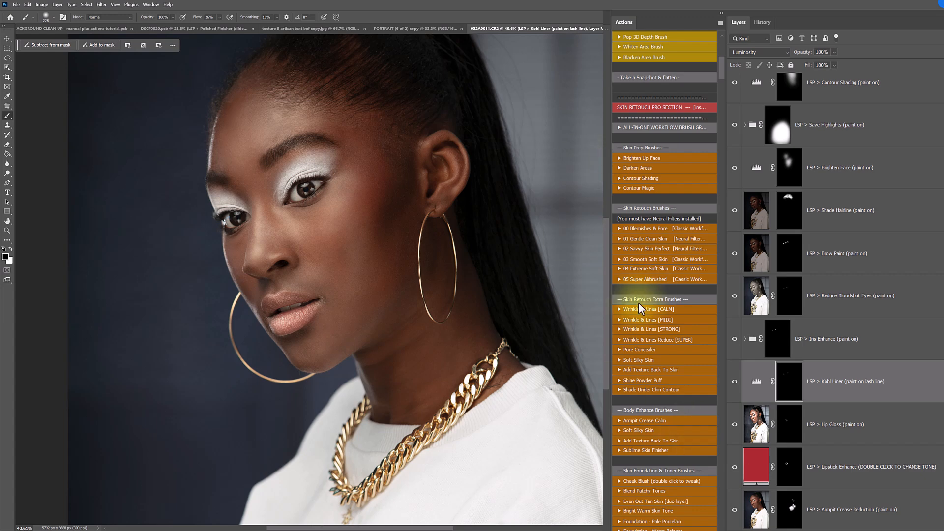
# - Run Stray Hairs BACKGROUND and paint its mask in white over the loose hairs along the back of the ponytail with a soft brush
pyautogui.scroll(-5, 632, 310)
pyautogui.scroll(-12, 634, 313)
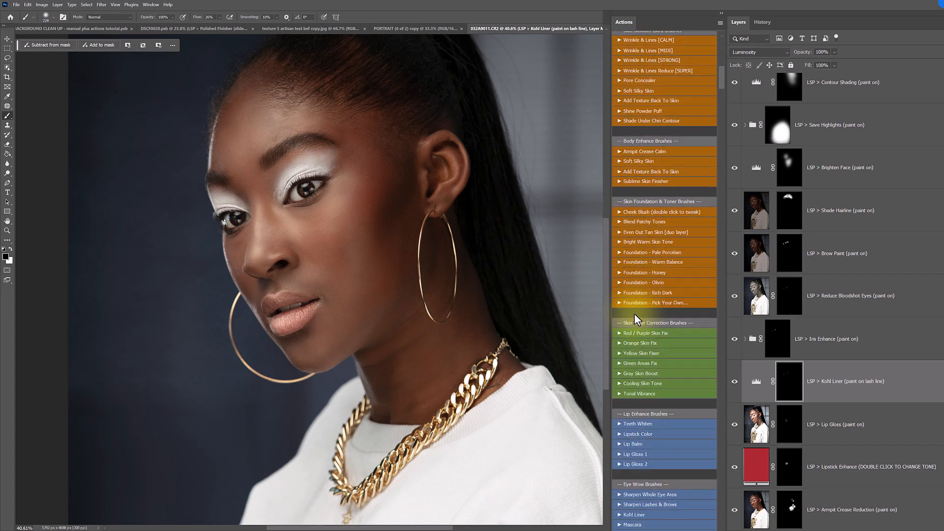
pyautogui.scroll(-8, 645, 313)
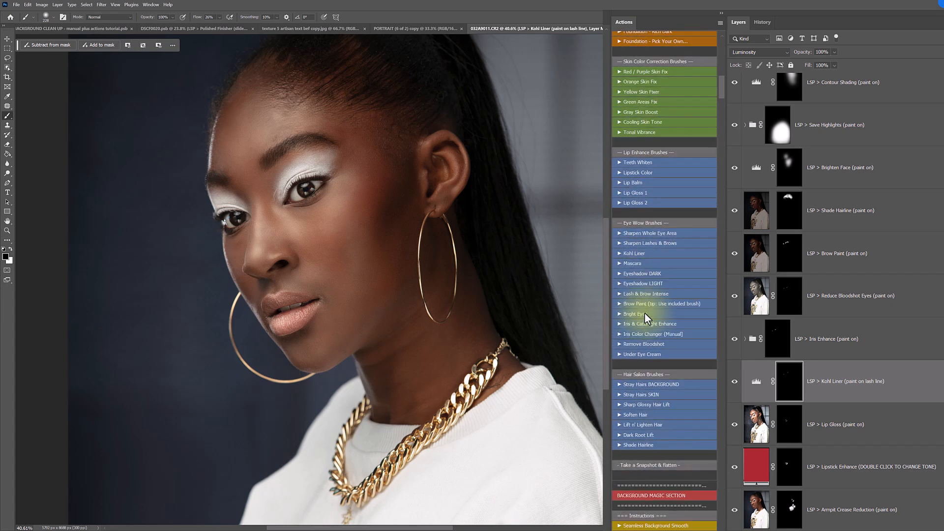
pyautogui.click(651, 344)
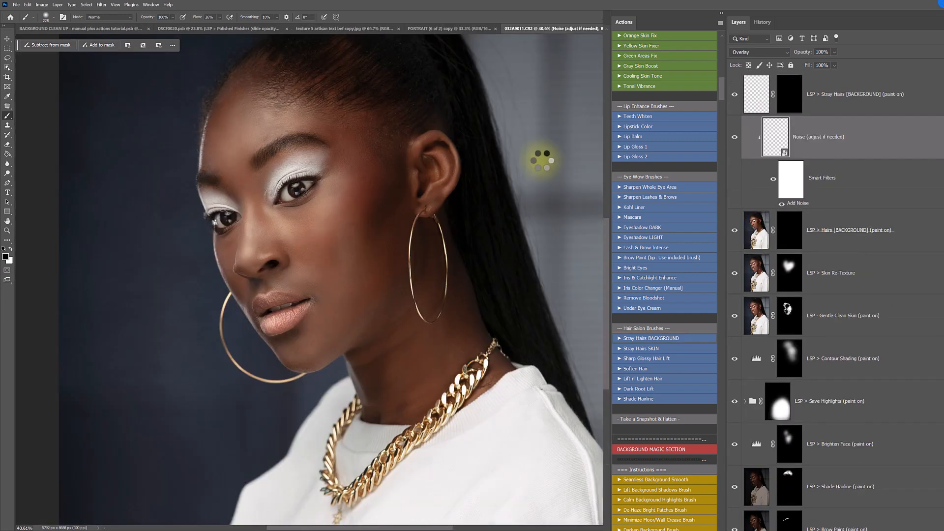
pyautogui.rightClick(542, 160)
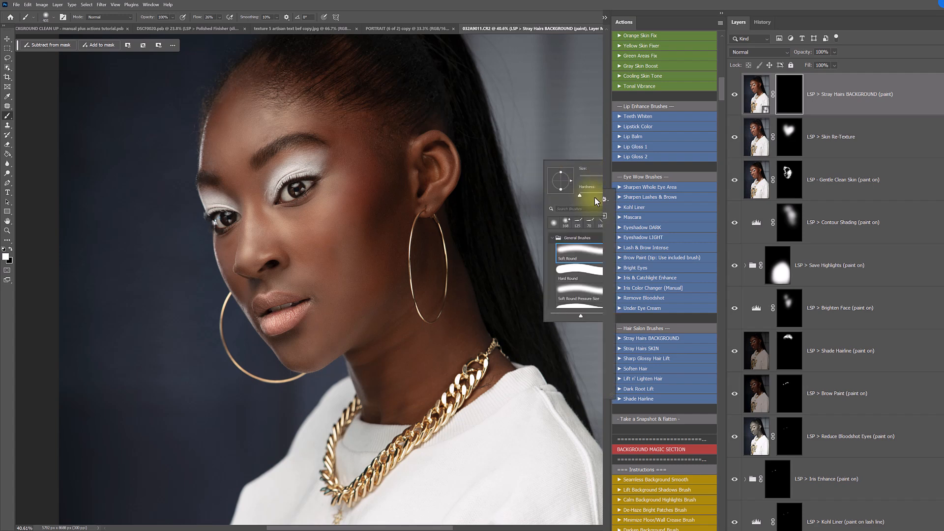
pyautogui.click(540, 128)
pyautogui.click(538, 169)
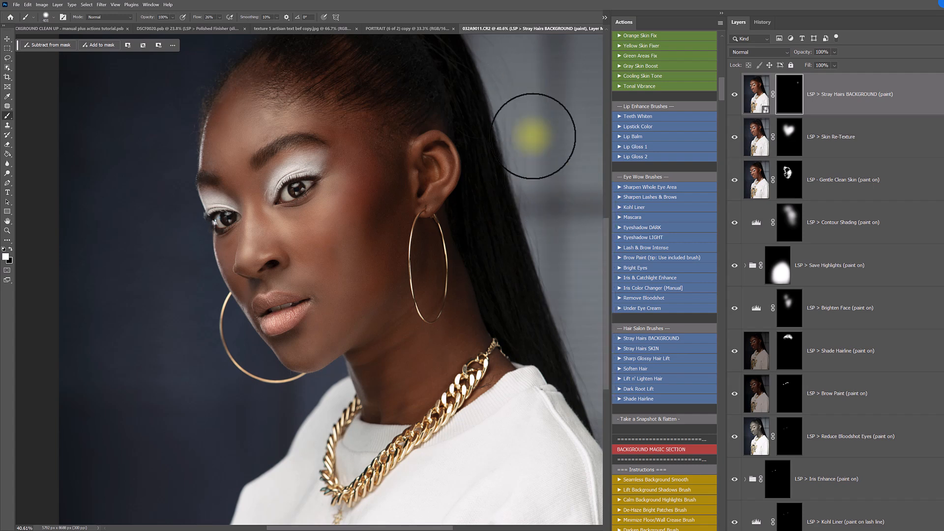
pyautogui.moveTo(498, 55); pyautogui.dragTo(551, 259)
pyautogui.scroll(4, 504, 74)
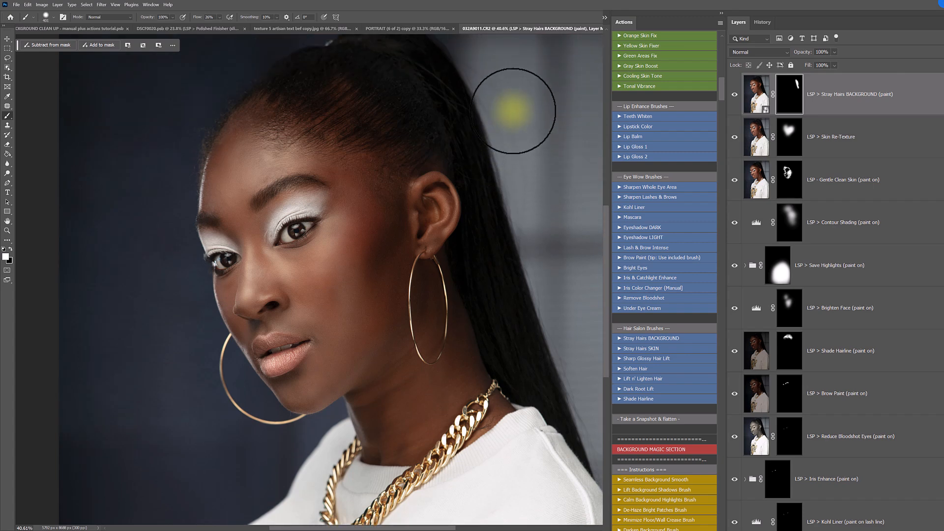
pyautogui.moveTo(525, 215)
pyautogui.mouseDown()
pyautogui.moveTo(476, 80)
pyautogui.moveTo(542, 281)
pyautogui.mouseUp()
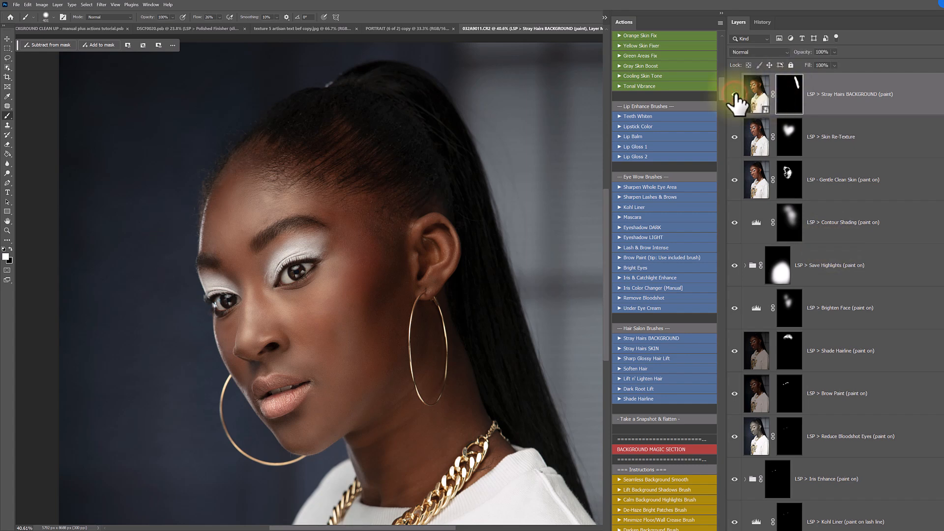
# - Hide the Stray Hairs BACKGROUND layer and run Spot Healing Layer Setup
pyautogui.click(734, 94)
pyautogui.scroll(-1, 574, 213)
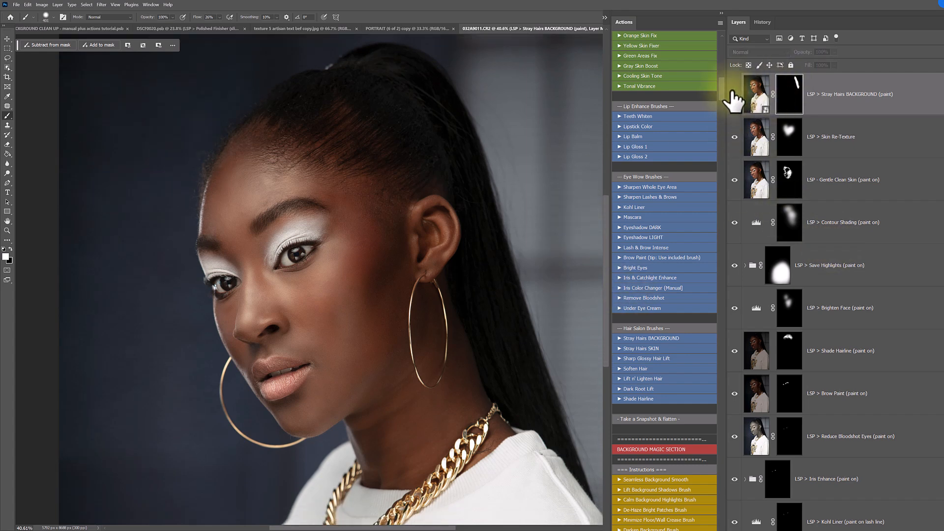
pyautogui.moveTo(721, 88); pyautogui.dragTo(718, 104)
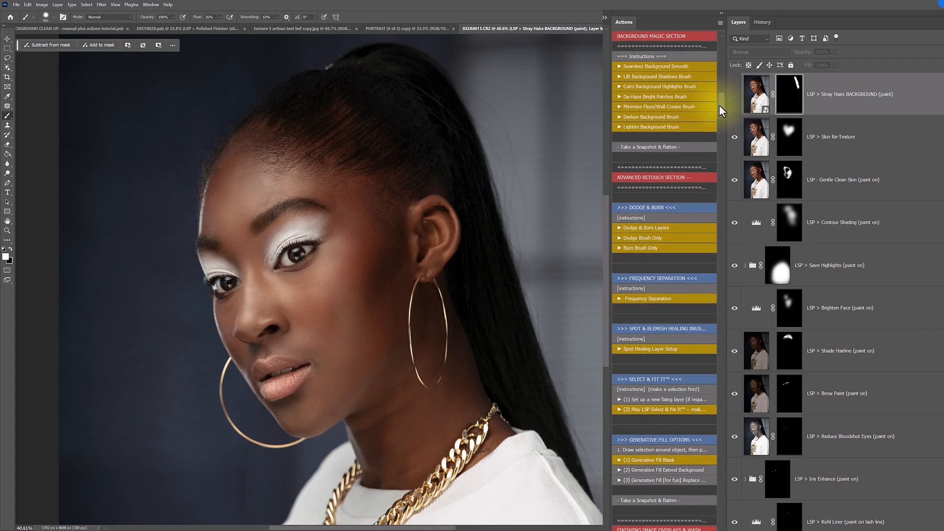
pyautogui.click(635, 348)
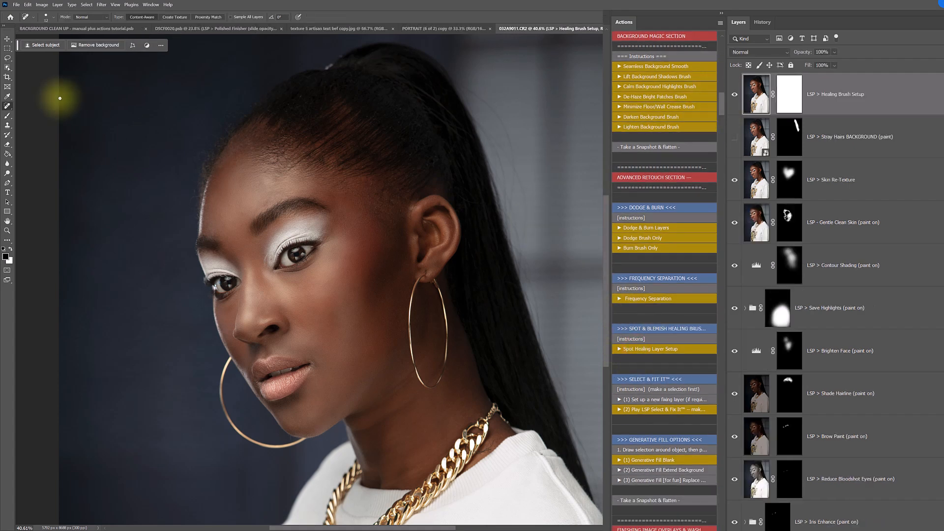
# - Paint over the stray hairs behind the upper ponytail with the Remove Tool, enlarging its brush
pyautogui.rightClick(7, 105)
pyautogui.click(34, 112)
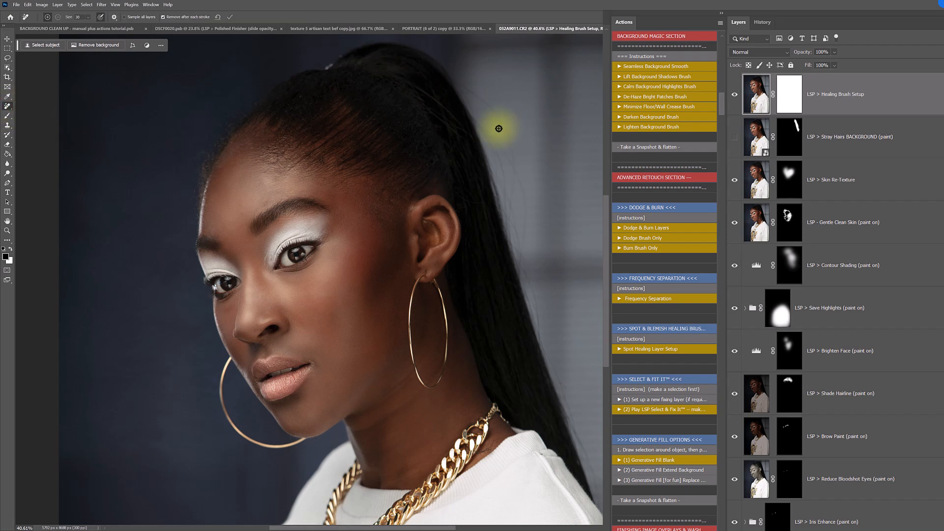
pyautogui.press(']')
pyautogui.press(']')
pyautogui.press(']')
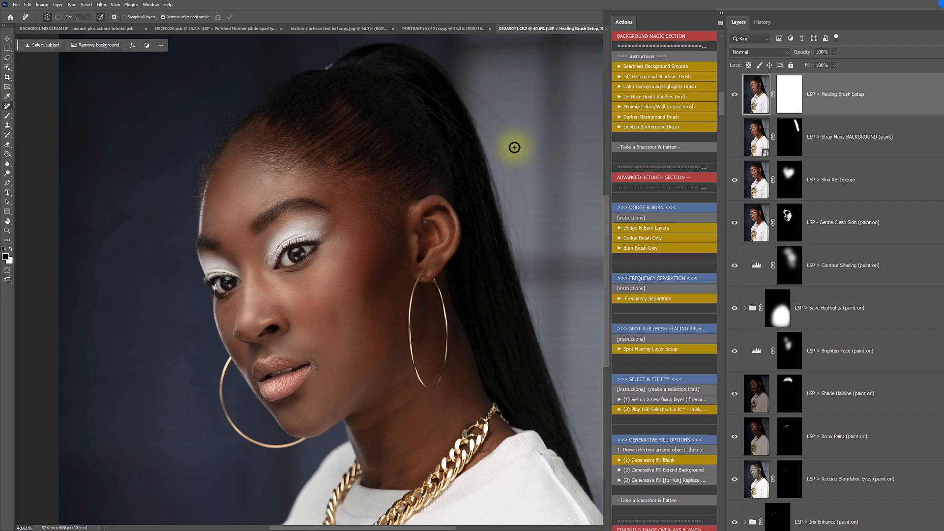
pyautogui.moveTo(511, 139)
pyautogui.mouseDown()
pyautogui.moveTo(491, 105)
pyautogui.moveTo(458, 81)
pyautogui.mouseUp()
pyautogui.press(']')
pyautogui.press(']')
pyautogui.moveTo(482, 123)
pyautogui.mouseDown()
pyautogui.moveTo(516, 169)
pyautogui.moveTo(524, 256)
pyautogui.mouseUp()
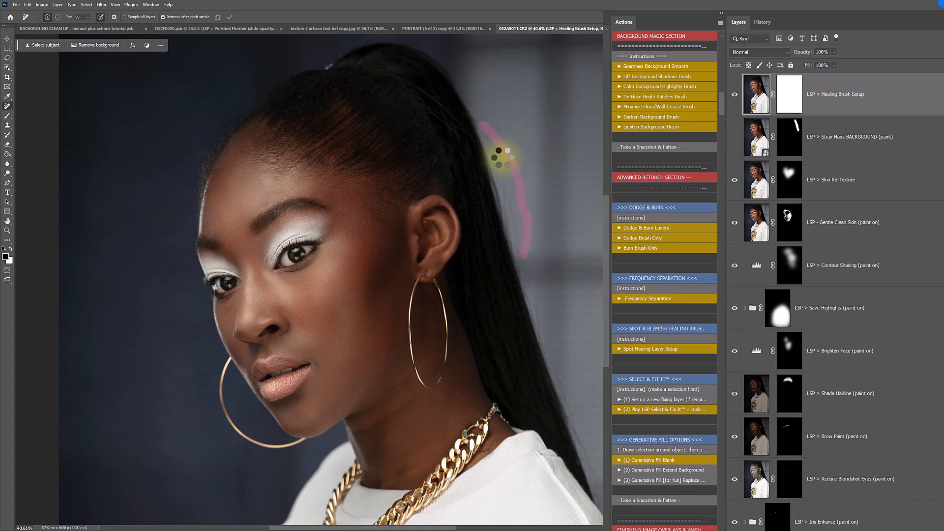
pyautogui.moveTo(491, 144)
pyautogui.mouseDown()
pyautogui.moveTo(504, 189)
pyautogui.moveTo(500, 154)
pyautogui.mouseUp()
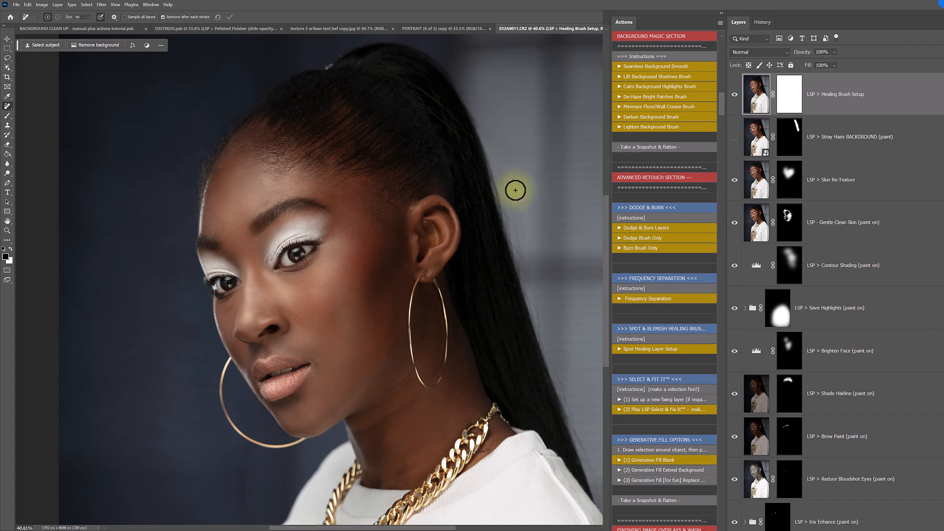
# - Patch the stray hairs behind the upper ponytail with clean background from further out, using the Patch tool and deselecting after each patch
pyautogui.rightClick(7, 106)
pyautogui.click(34, 127)
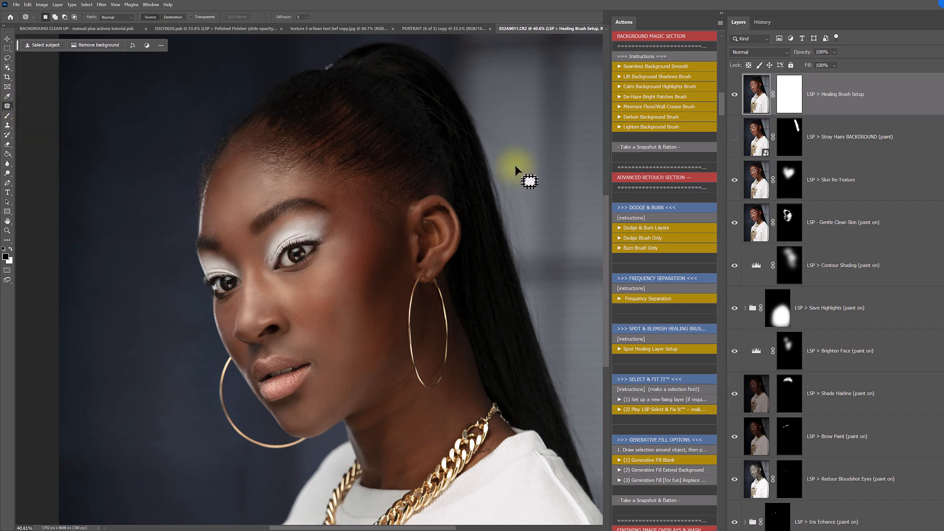
pyautogui.moveTo(502, 161)
pyautogui.mouseDown()
pyautogui.moveTo(529, 185)
pyautogui.moveTo(605, 180)
pyautogui.mouseUp()
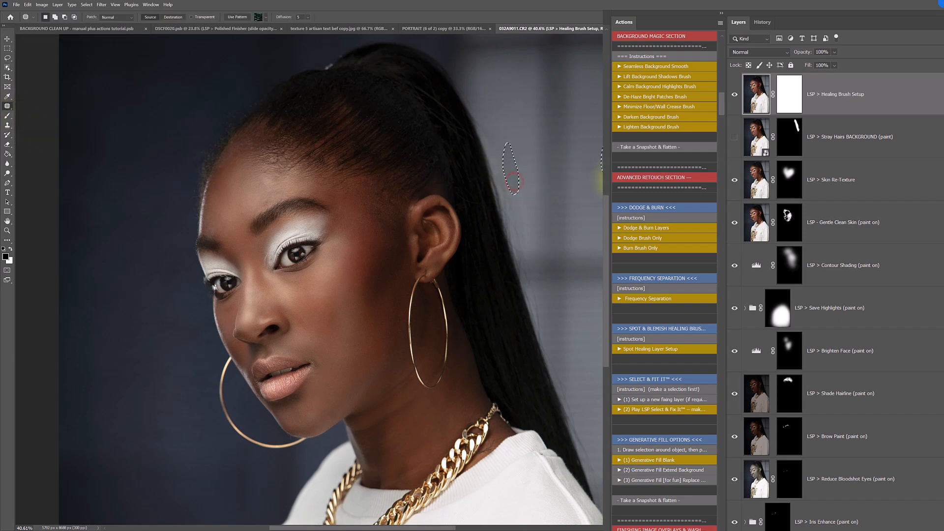
pyautogui.click(525, 159)
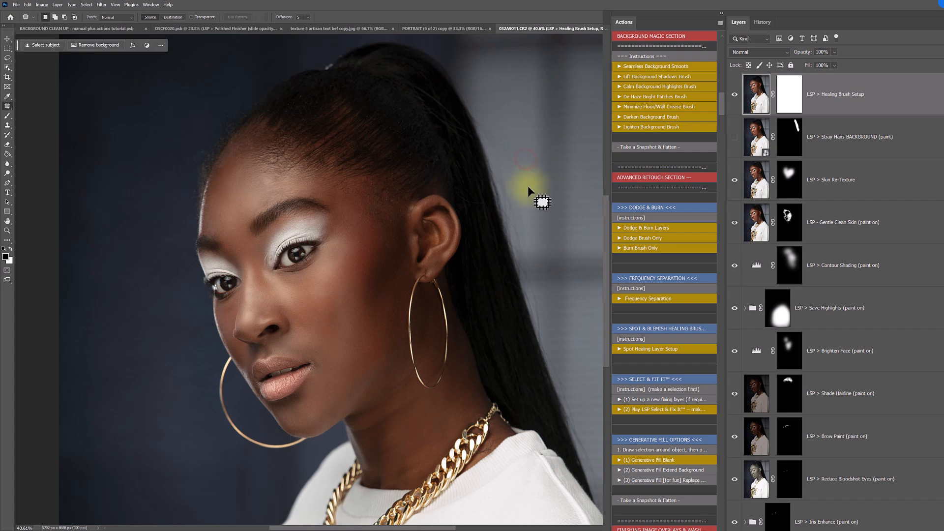
pyautogui.moveTo(526, 175); pyautogui.dragTo(527, 212)
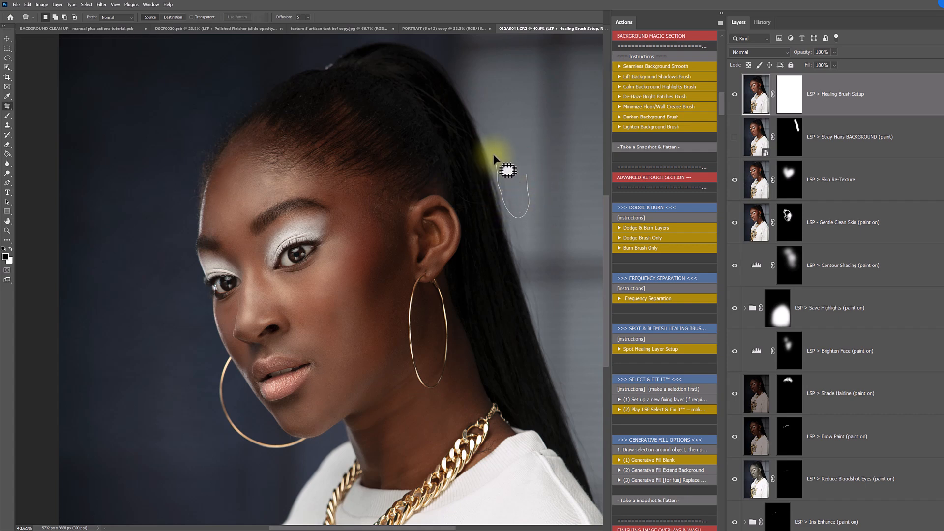
pyautogui.moveTo(480, 120); pyautogui.dragTo(484, 113)
pyautogui.moveTo(519, 185); pyautogui.dragTo(608, 189)
pyautogui.click(532, 179)
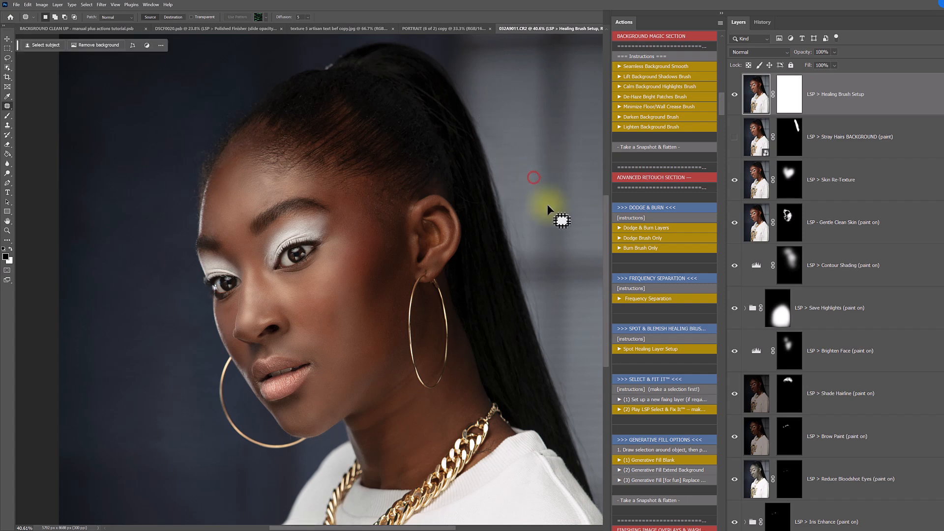
# - Patch the stray hairs along the ponytail's back edge around earring height with clean backdrop
pyautogui.moveTo(526, 220); pyautogui.dragTo(521, 237)
pyautogui.moveTo(599, 235); pyautogui.dragTo(595, 233)
pyautogui.click(568, 233)
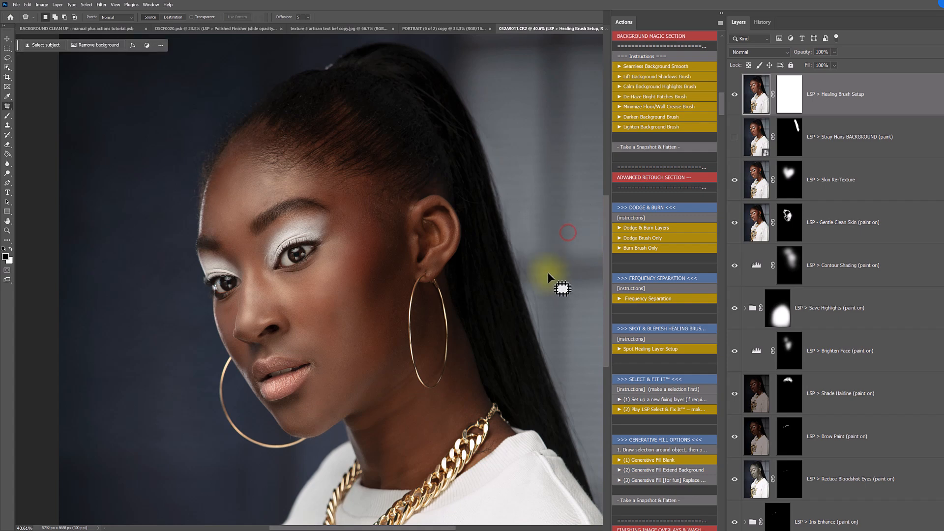
pyautogui.moveTo(530, 253)
pyautogui.mouseDown()
pyautogui.moveTo(533, 269)
pyautogui.moveTo(515, 264)
pyautogui.moveTo(514, 250)
pyautogui.moveTo(528, 246)
pyautogui.mouseUp()
pyautogui.moveTo(535, 245)
pyautogui.mouseDown()
pyautogui.moveTo(524, 277)
pyautogui.moveTo(611, 264)
pyautogui.mouseUp()
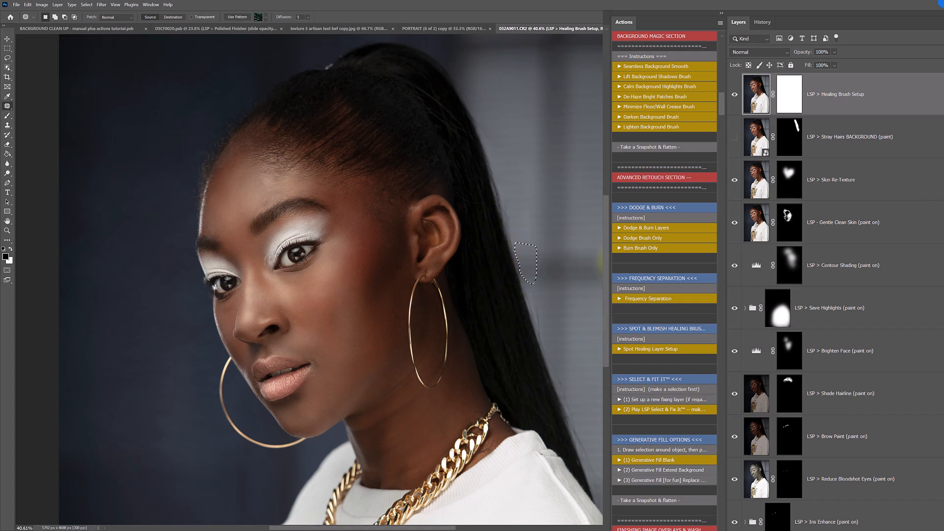
pyautogui.moveTo(537, 286)
pyautogui.mouseDown()
pyautogui.moveTo(545, 330)
pyautogui.moveTo(537, 332)
pyautogui.moveTo(531, 289)
pyautogui.mouseUp()
# - Patch the stray hairs further down the ponytail's back edge, below the backdrop's horizontal shadow, and deselect
pyautogui.click(631, 410)
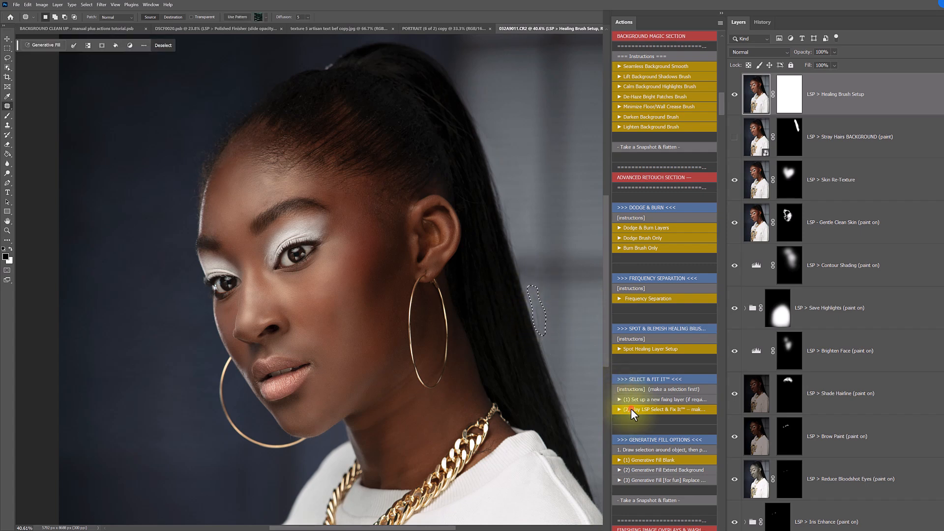
pyautogui.click(537, 308)
pyautogui.moveTo(543, 323)
pyautogui.mouseDown()
pyautogui.moveTo(525, 289)
pyautogui.moveTo(541, 317)
pyautogui.moveTo(600, 317)
pyautogui.moveTo(541, 237)
pyautogui.moveTo(544, 225)
pyautogui.mouseUp()
pyautogui.click(563, 323)
# - Clone clean background over the lower back edge of the ponytail with a small Clone Stamp brush
pyautogui.press('s')
pyautogui.rightClick(558, 315)
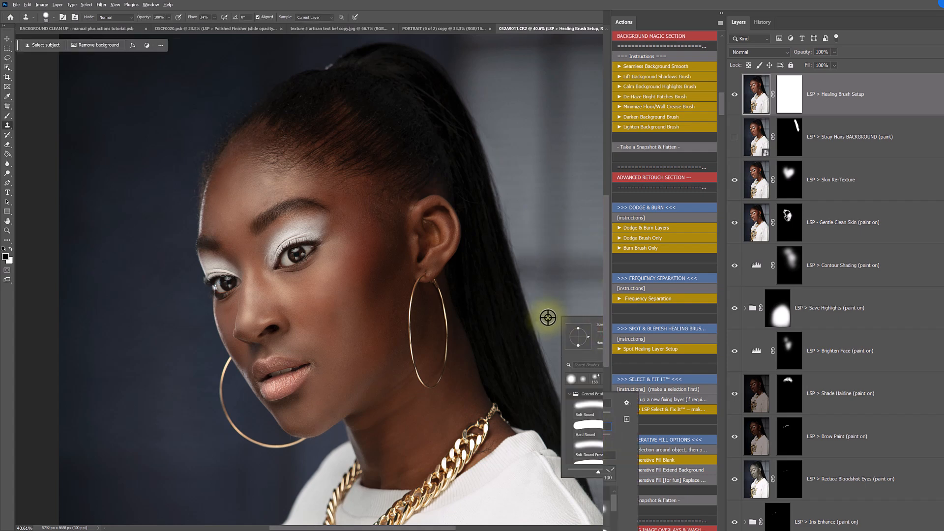
pyautogui.keyDown('alt'); pyautogui.click(550, 312); pyautogui.keyUp('alt')
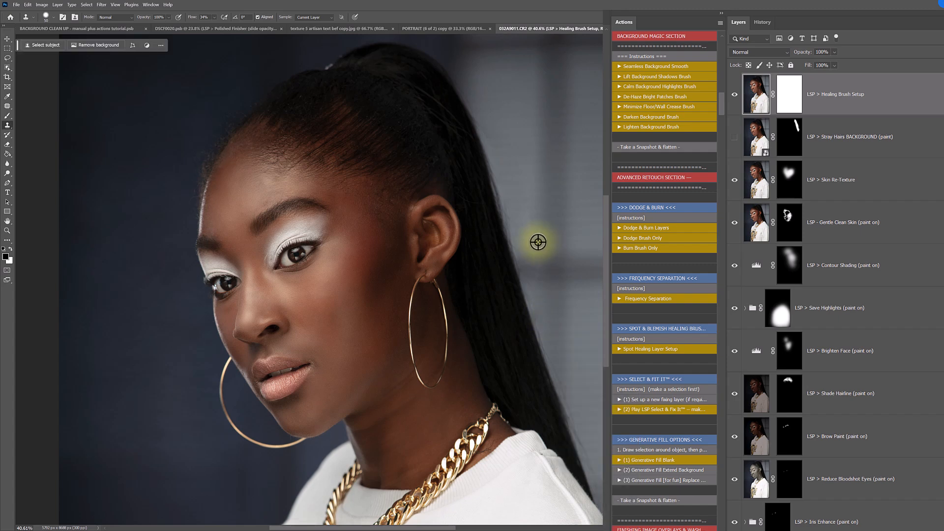
pyautogui.keyDown('alt'); pyautogui.click(538, 242); pyautogui.keyUp('alt')
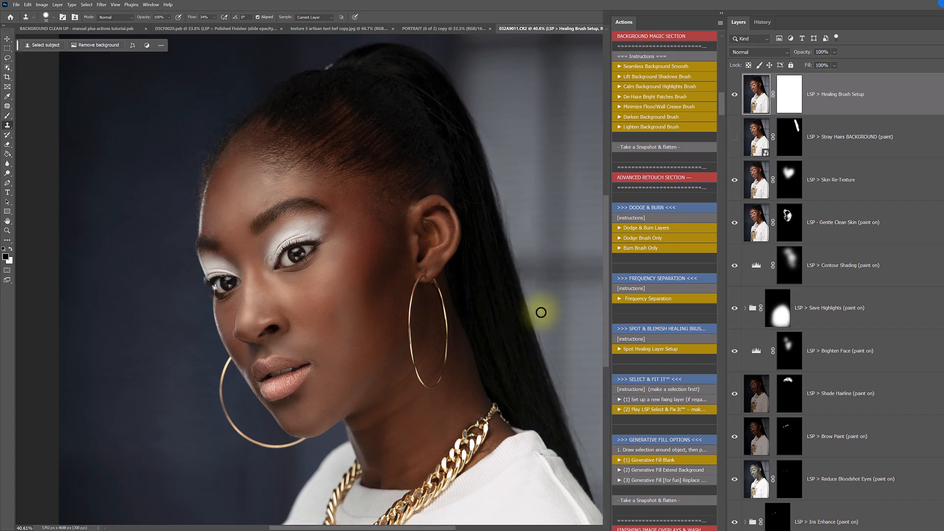
pyautogui.moveTo(540, 314)
pyautogui.mouseDown()
pyautogui.moveTo(530, 309)
pyautogui.moveTo(540, 335)
pyautogui.moveTo(528, 287)
pyautogui.moveTo(548, 319)
pyautogui.mouseUp()
# - Outline the remaining stray hairs beside the lower ponytail with the Patch tool
pyautogui.press('j')
pyautogui.click(533, 291)
pyautogui.click(548, 334)
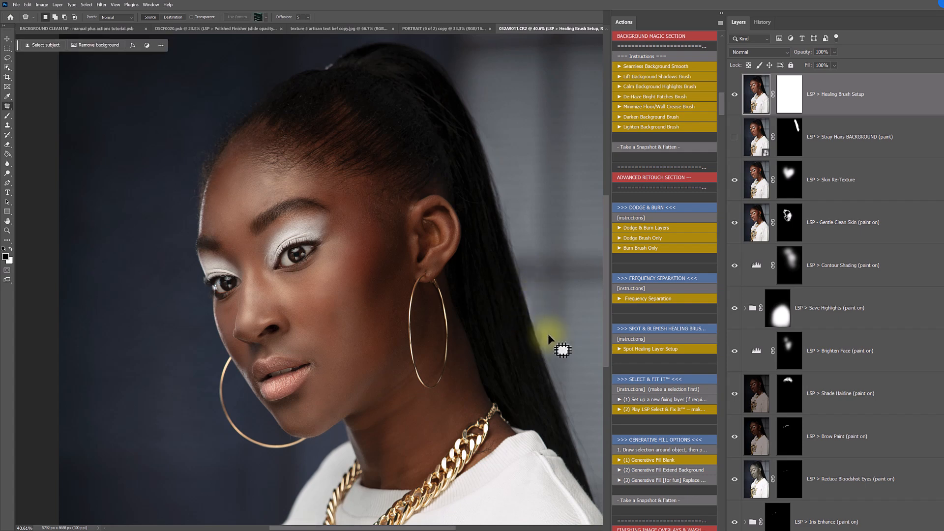
# - Paint black with a soft brush on the Healing Brush Setup layer's mask to hide its retouching along the ponytail's back edge
pyautogui.click(782, 104)
pyautogui.press('v')
pyautogui.rightClick(530, 311)
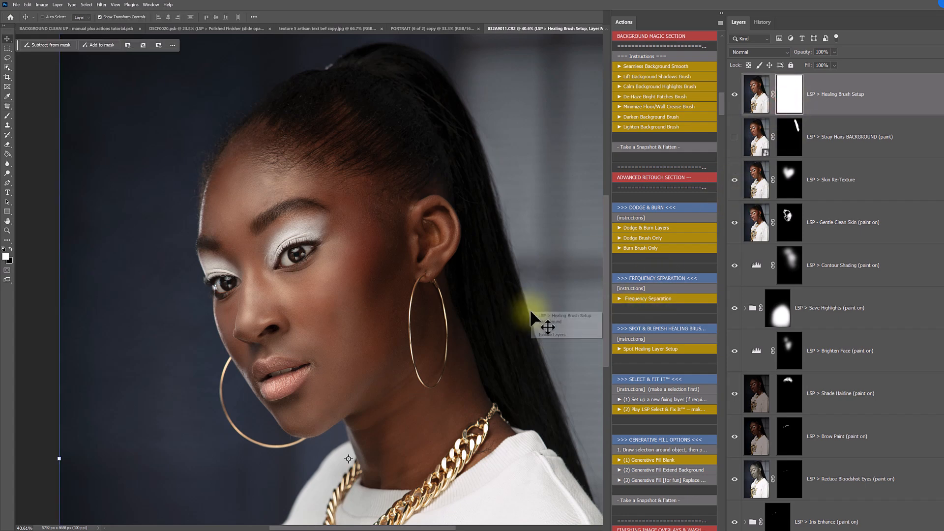
pyautogui.click(792, 98)
pyautogui.press('b')
pyautogui.press('x')
pyautogui.moveTo(532, 299)
pyautogui.mouseDown()
pyautogui.moveTo(522, 343)
pyautogui.moveTo(514, 276)
pyautogui.moveTo(459, 217)
pyautogui.moveTo(451, 164)
pyautogui.moveTo(466, 182)
pyautogui.mouseUp()
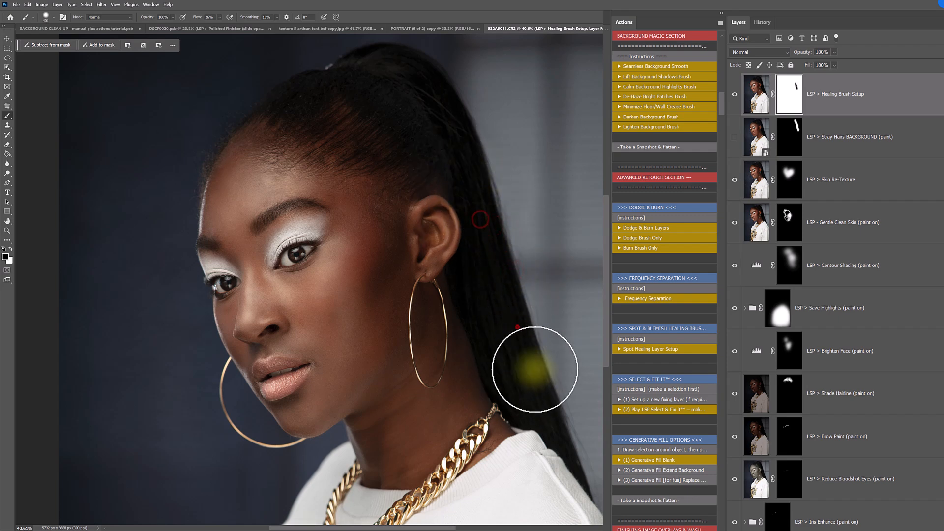
# - Compare the portrait before and after retouching by repeatedly toggling layer visibility beneath the Armpit Crease Reduction layer
pyautogui.press('z')
pyautogui.keyDown('alt'); pyautogui.click(481, 362); pyautogui.keyUp('alt')
pyautogui.keyDown('alt'); pyautogui.click(480, 362); pyautogui.keyUp('alt')
pyautogui.press('h')
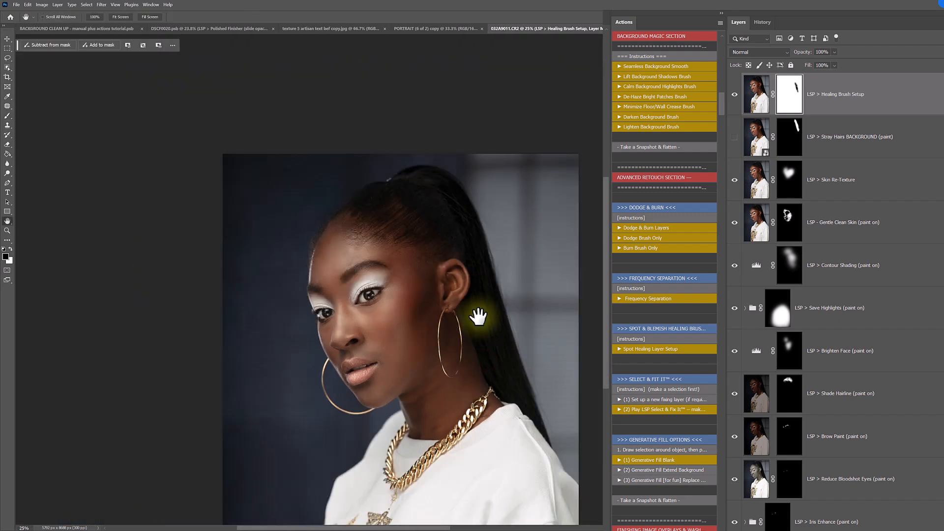
pyautogui.moveTo(480, 316); pyautogui.dragTo(492, 304)
pyautogui.scroll(-4, 832, 507)
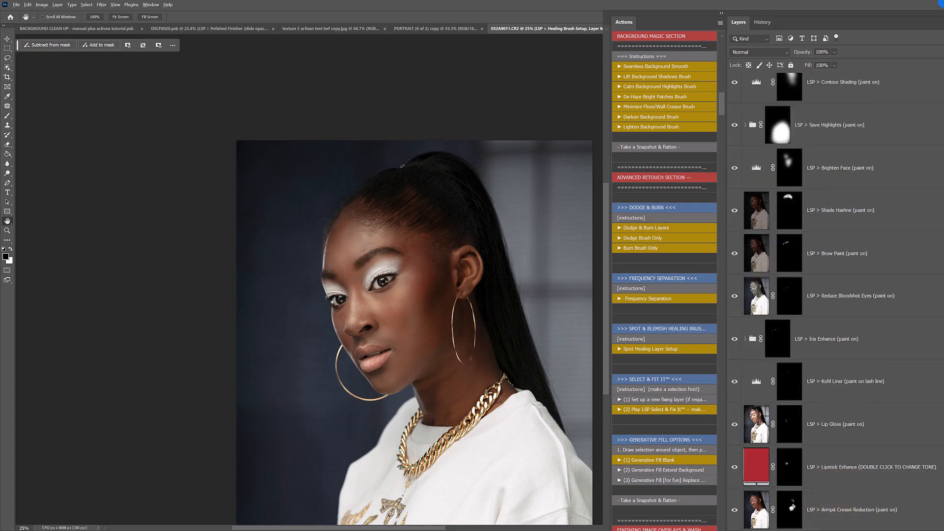
pyautogui.keyDown('alt'); pyautogui.click(734, 528); pyautogui.keyUp('alt')
pyautogui.keyDown('alt'); pyautogui.click(735, 529); pyautogui.keyUp('alt')
pyautogui.keyDown('alt'); pyautogui.click(734, 529); pyautogui.keyUp('alt')
pyautogui.scroll(-4, 573, 362)
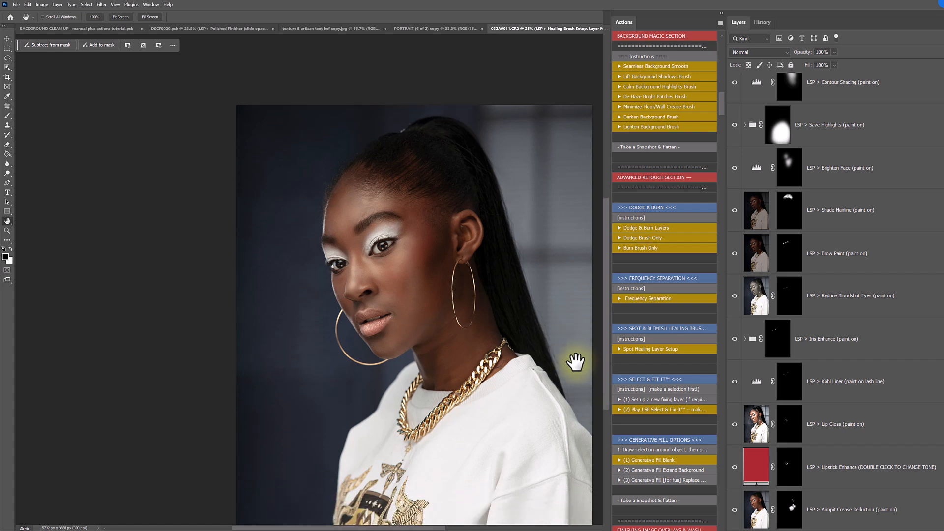
pyautogui.keyDown('alt'); pyautogui.click(735, 529); pyautogui.keyUp('alt')
pyautogui.keyDown('alt'); pyautogui.click(734, 529); pyautogui.keyUp('alt')
pyautogui.keyDown('alt'); pyautogui.click(735, 529); pyautogui.keyUp('alt')
pyautogui.keyDown('alt'); pyautogui.click(734, 529); pyautogui.keyUp('alt')
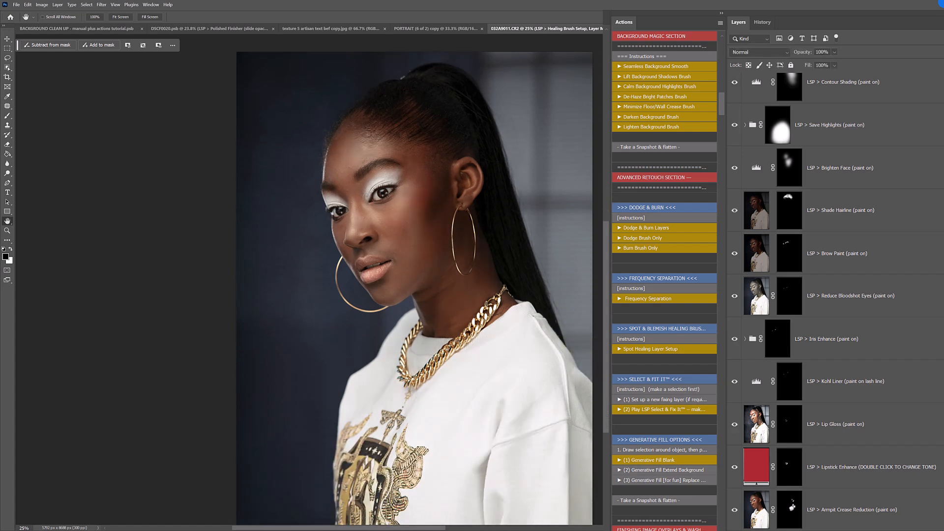
pyautogui.keyDown('alt'); pyautogui.click(734, 529); pyautogui.keyUp('alt')
pyautogui.keyDown('alt'); pyautogui.click(734, 528); pyautogui.keyUp('alt')
# - Return to the beginning of the Studio Vogue Finesse action list and compare the portrait with and without the retouching again
pyautogui.moveTo(721, 108); pyautogui.dragTo(721, 36)
pyautogui.keyDown('alt'); pyautogui.click(734, 529); pyautogui.keyUp('alt')
pyautogui.keyDown('alt'); pyautogui.click(735, 529); pyautogui.keyUp('alt')
pyautogui.keyDown('alt'); pyautogui.click(735, 529); pyautogui.keyUp('alt')
pyautogui.keyDown('alt'); pyautogui.click(734, 529); pyautogui.keyUp('alt')
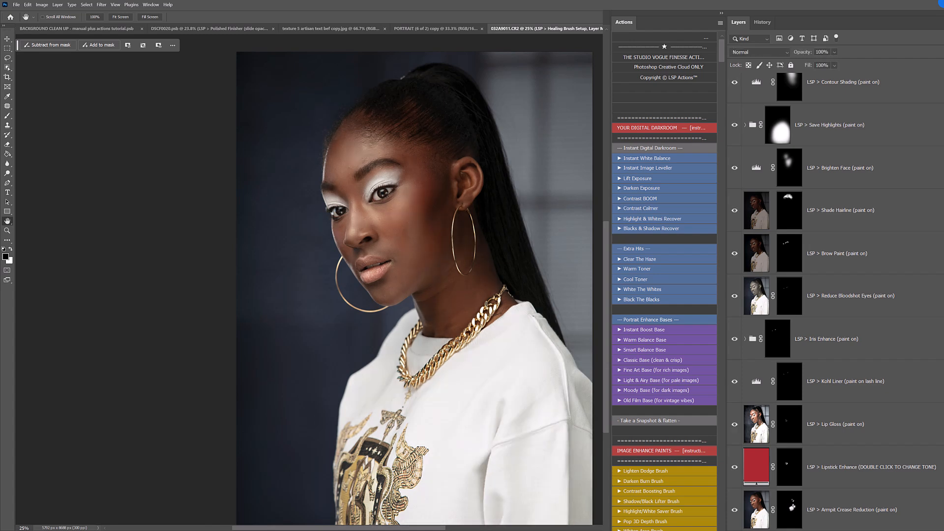
pyautogui.scroll(-1, 463, 397)
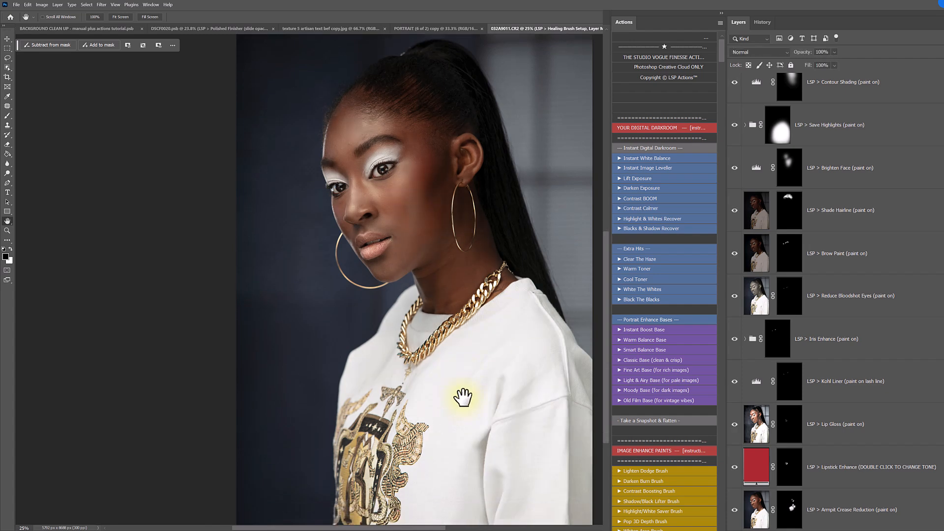